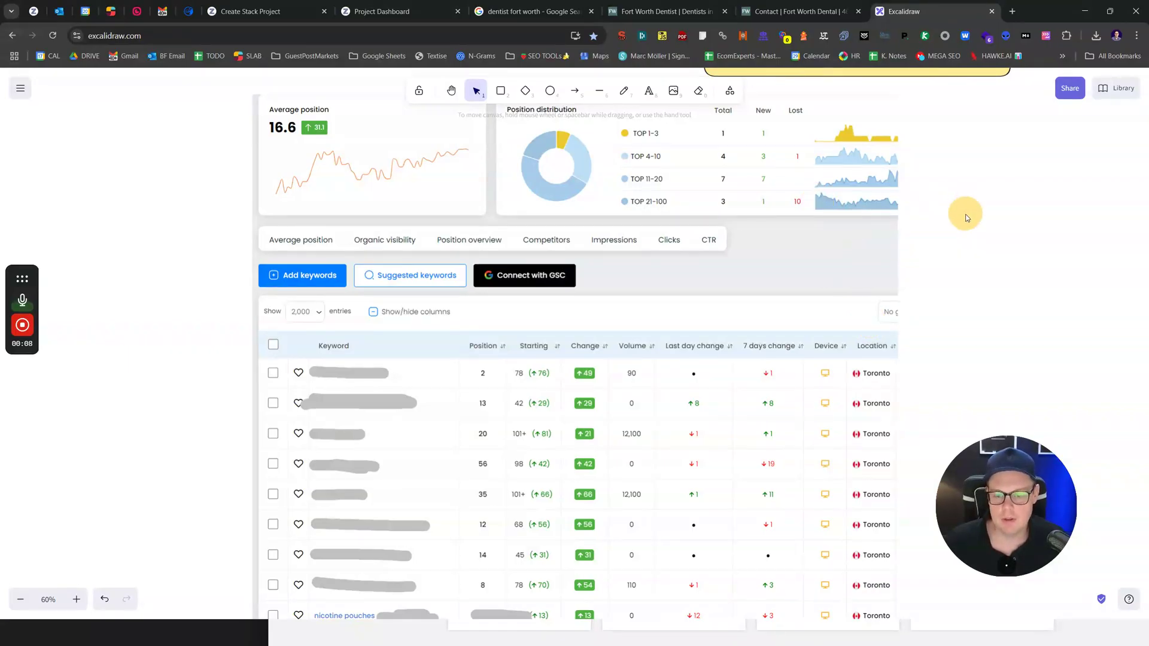
# Step: Select the pasted rank-tracking screenshot and drag its corner handle to scale it up
pyautogui.scroll(-1, 742, 281)
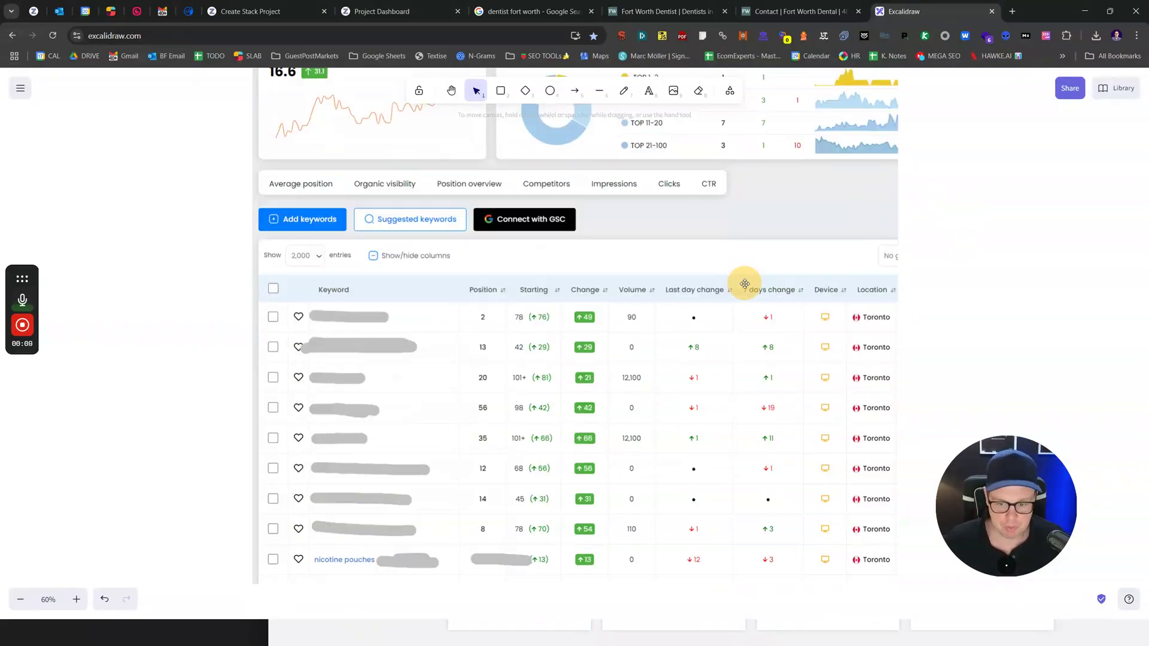
pyautogui.click(514, 431)
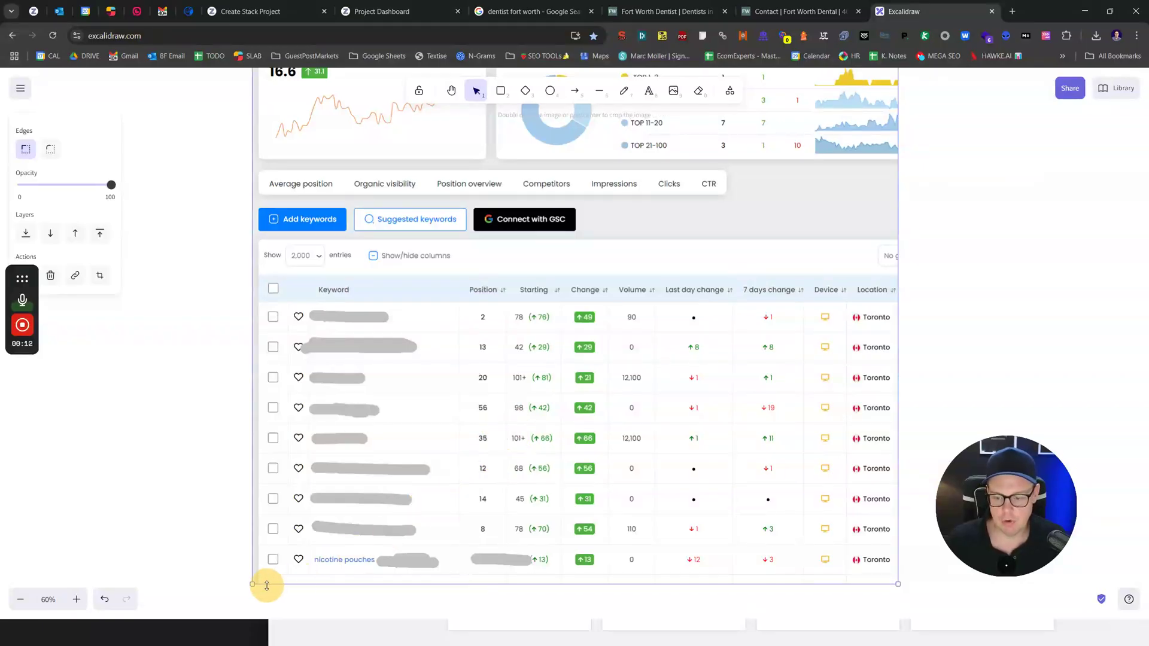
pyautogui.moveTo(251, 582); pyautogui.dragTo(219, 585)
pyautogui.scroll(2, 759, 301)
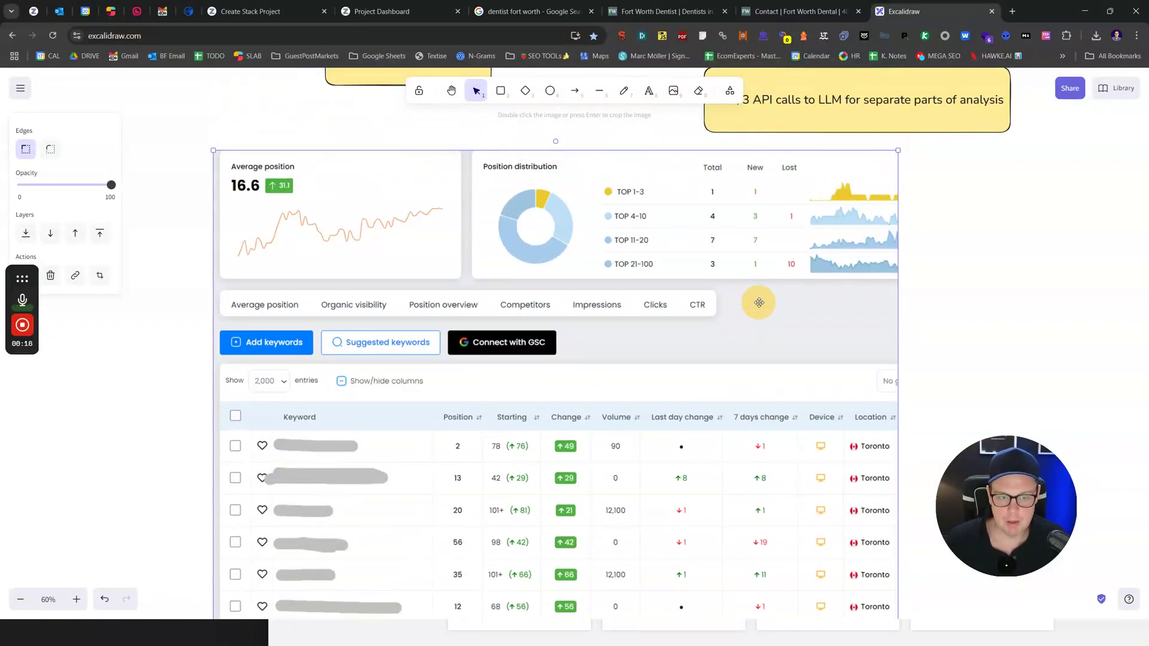
pyautogui.scroll(-1, 759, 302)
pyautogui.scroll(1, 754, 298)
pyautogui.scroll(-1, 934, 300)
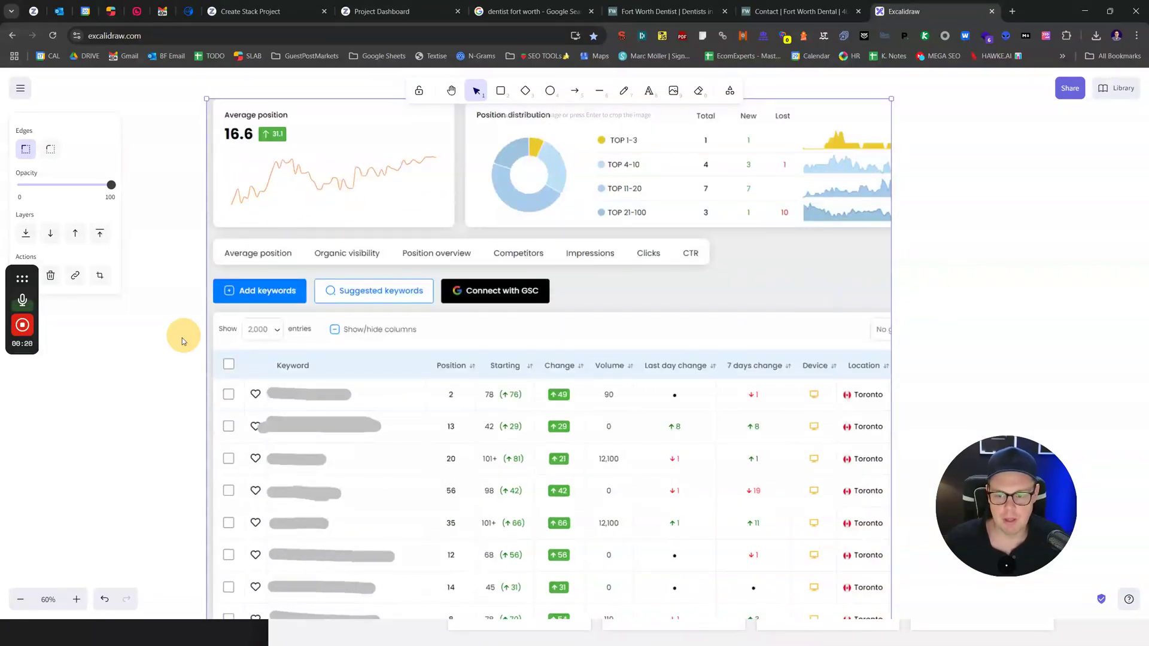
pyautogui.scroll(-1, 174, 347)
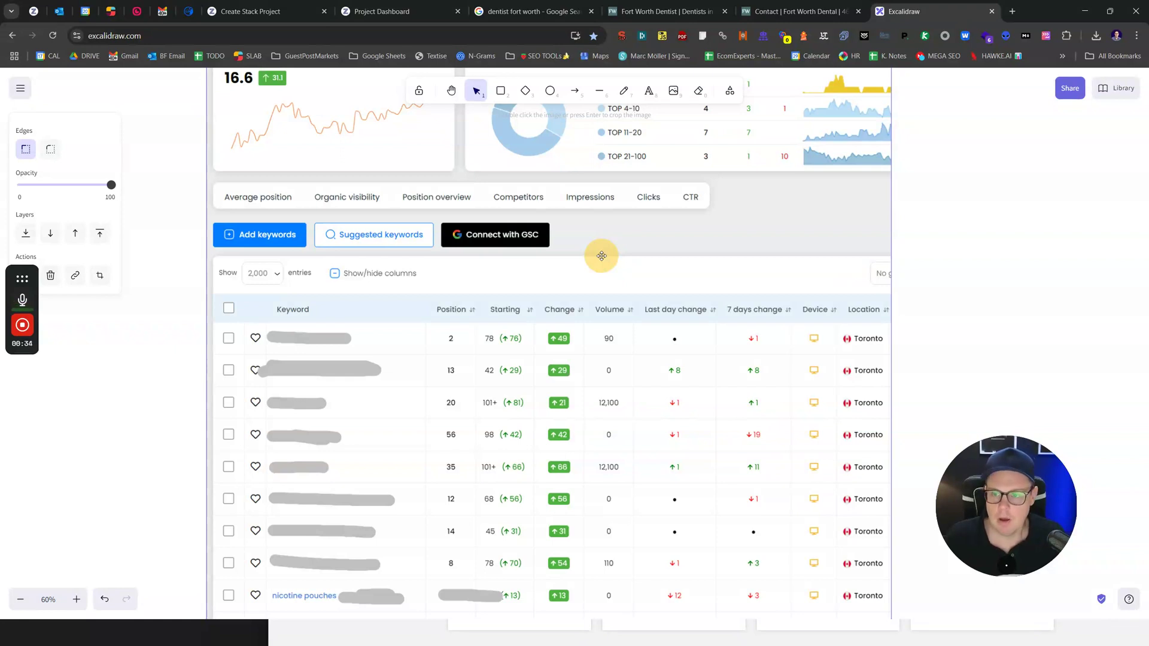
# Step: Switch to the Create Stack Project page and scroll through the form
pyautogui.click(277, 8)
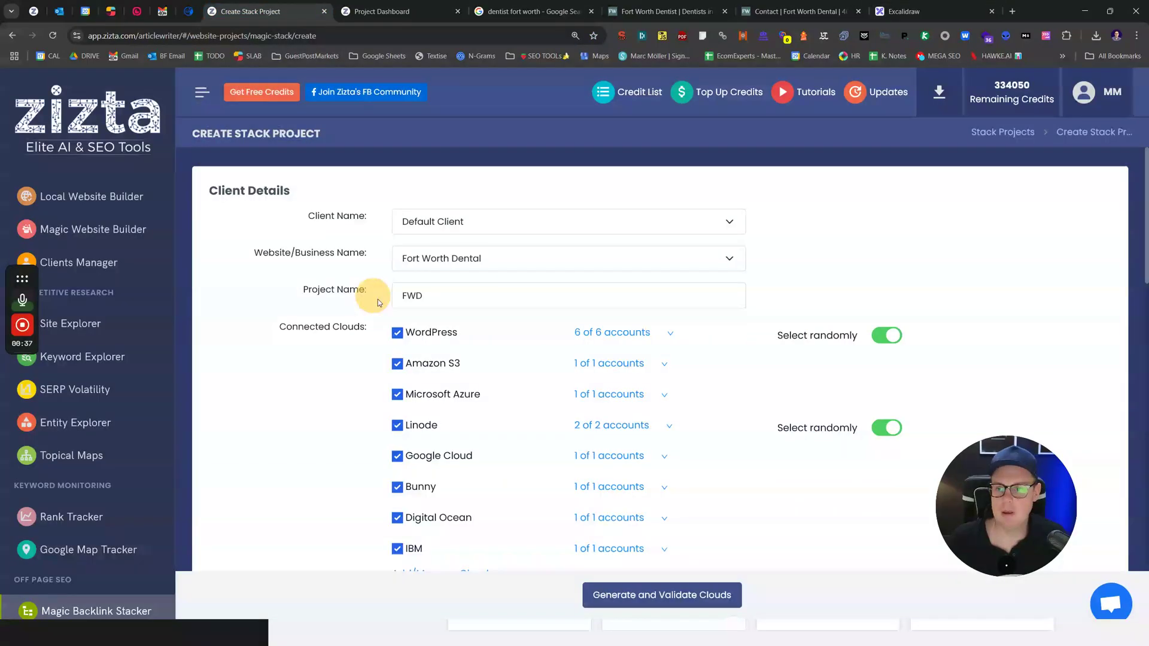
pyautogui.scroll(-5, 367, 269)
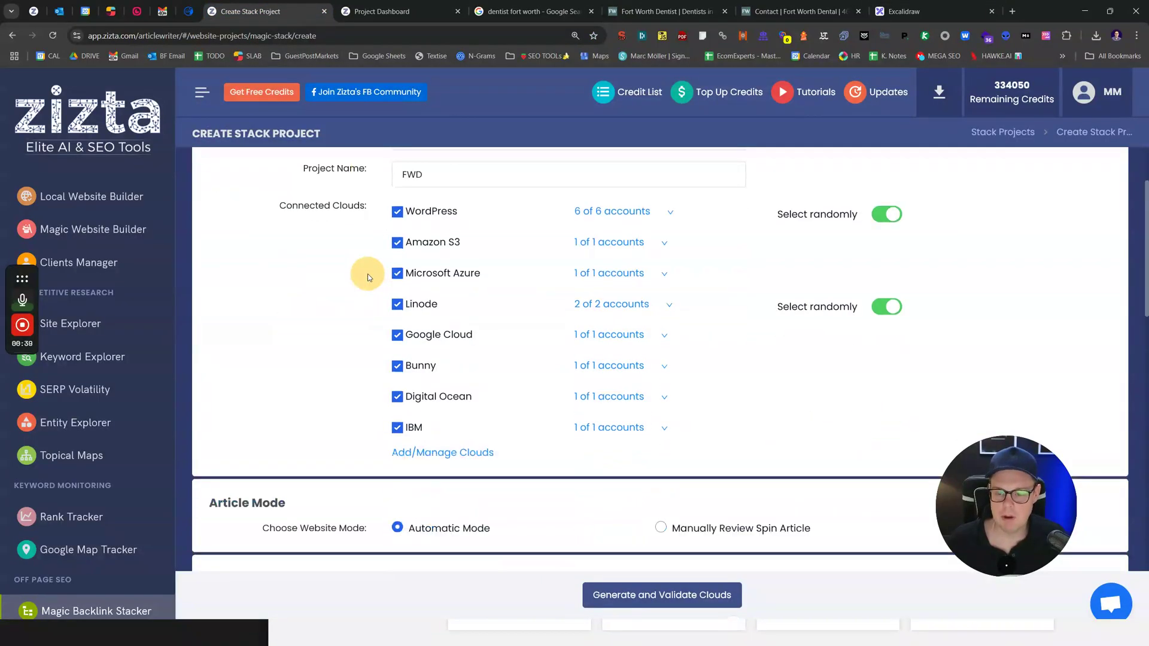
pyautogui.scroll(4, 366, 266)
pyautogui.moveTo(91, 305); pyautogui.dragTo(1127, 205)
pyautogui.scroll(-1, 123, 343)
pyautogui.scroll(6, 90, 344)
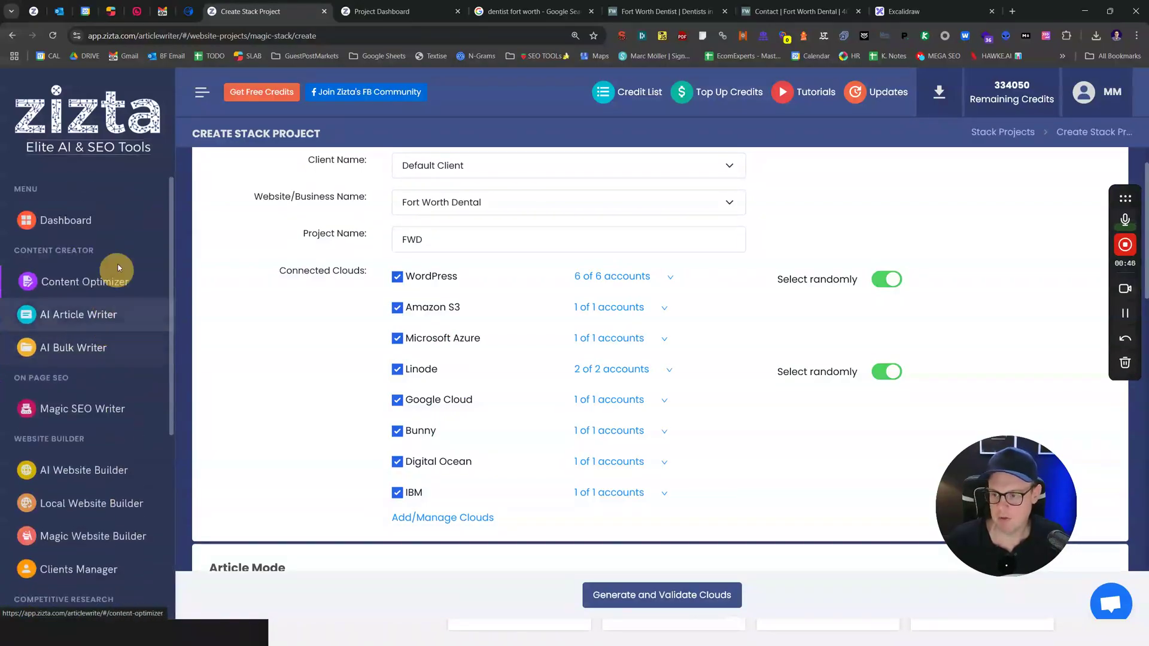
# Step: Review the FWD form's connected clouds and highlight the Website/Business Name label
pyautogui.scroll(-5, 117, 323)
pyautogui.scroll(-1, 120, 334)
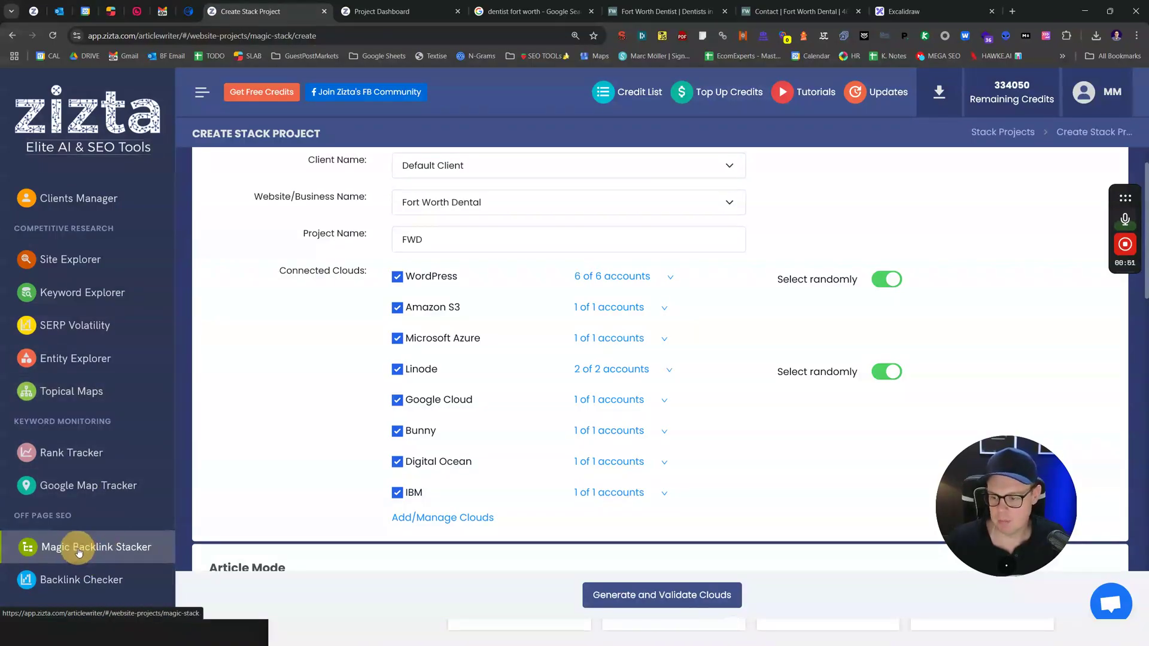
pyautogui.scroll(4, 114, 490)
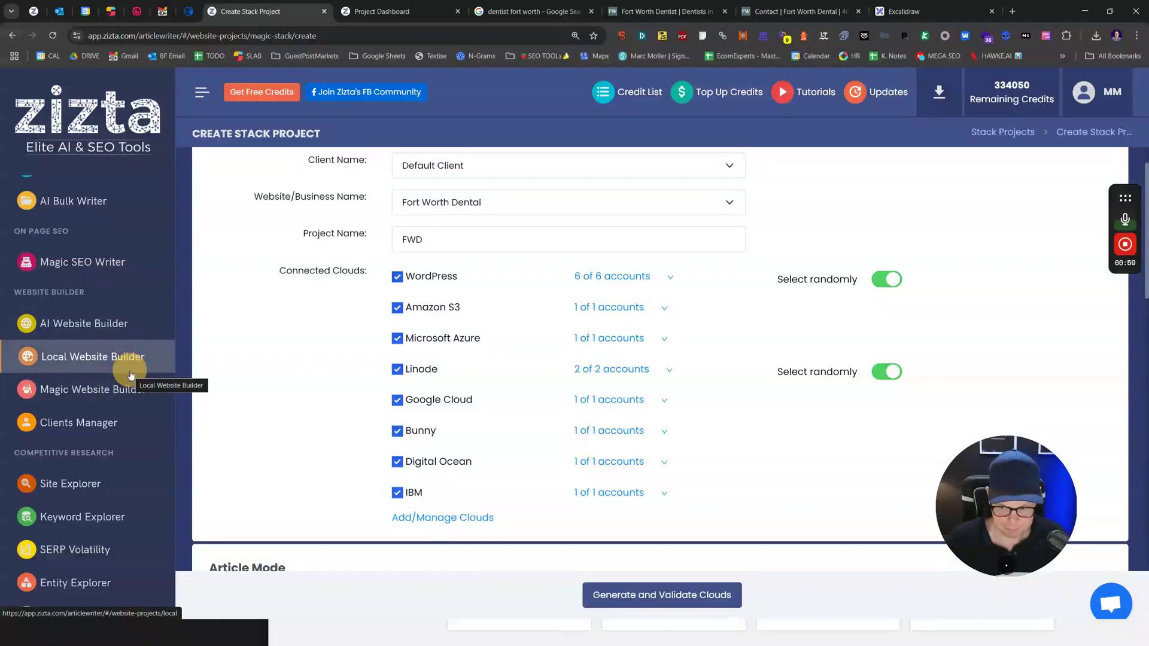
pyautogui.scroll(-4, 125, 372)
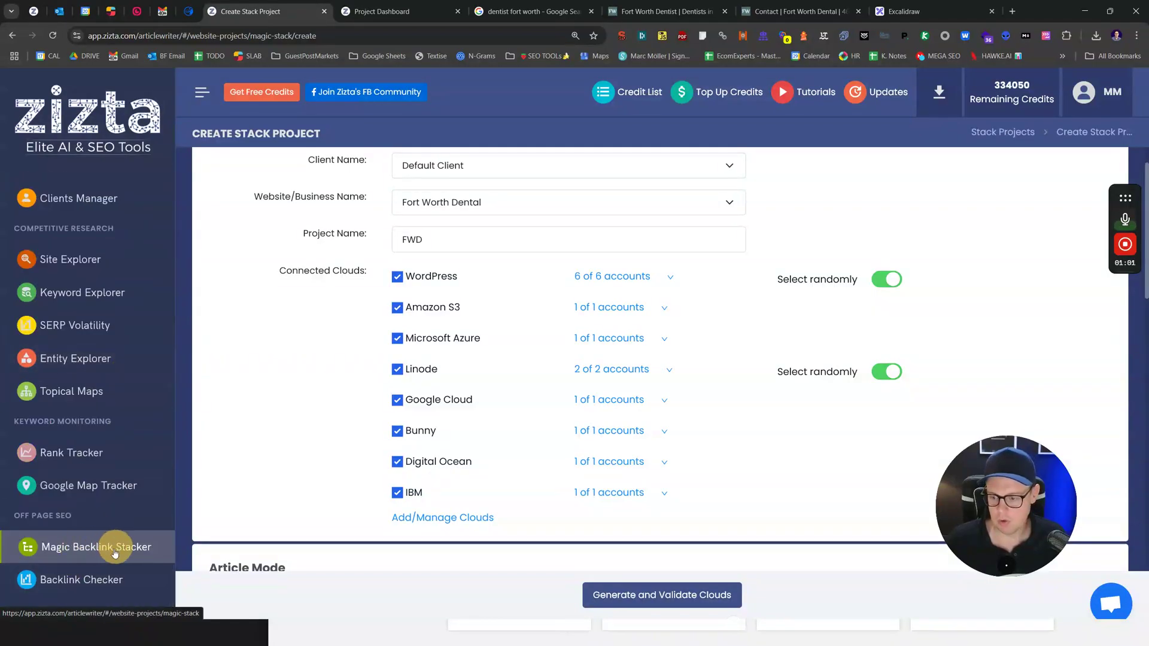
pyautogui.scroll(1, 289, 448)
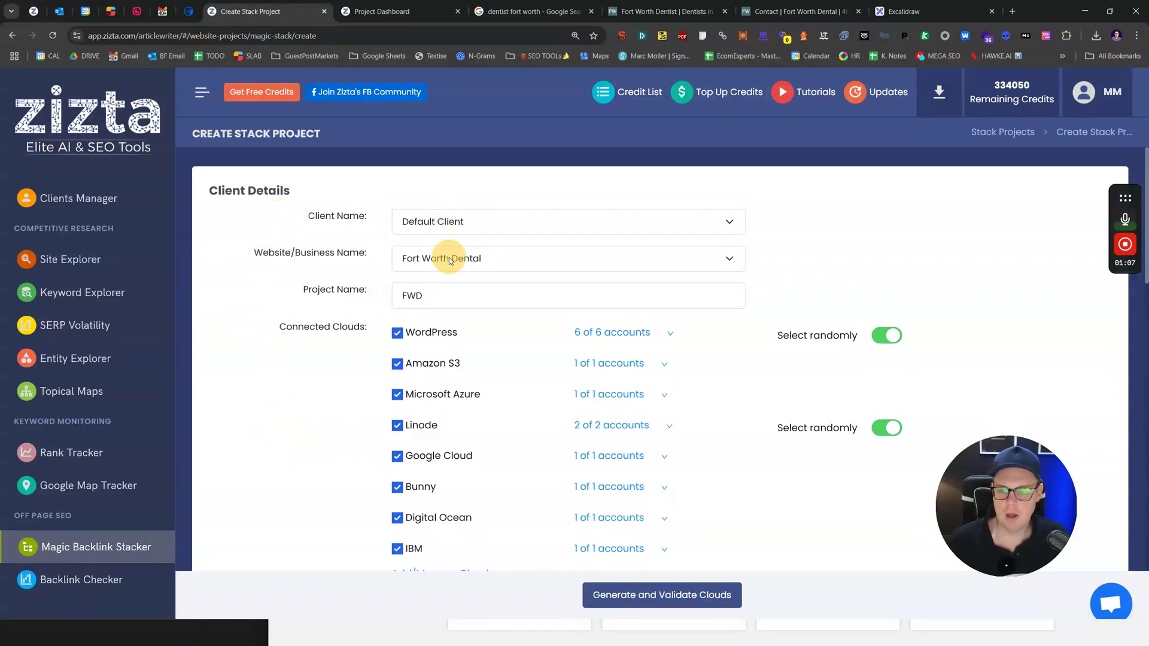
pyautogui.moveTo(255, 252); pyautogui.dragTo(371, 250)
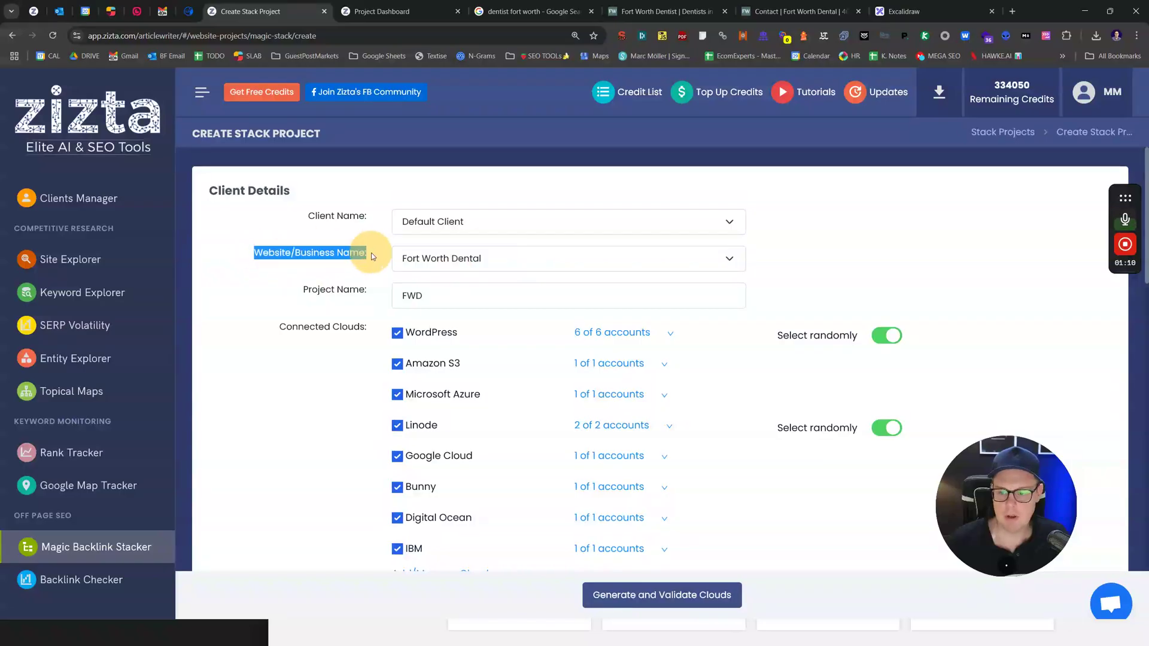
pyautogui.click(354, 193)
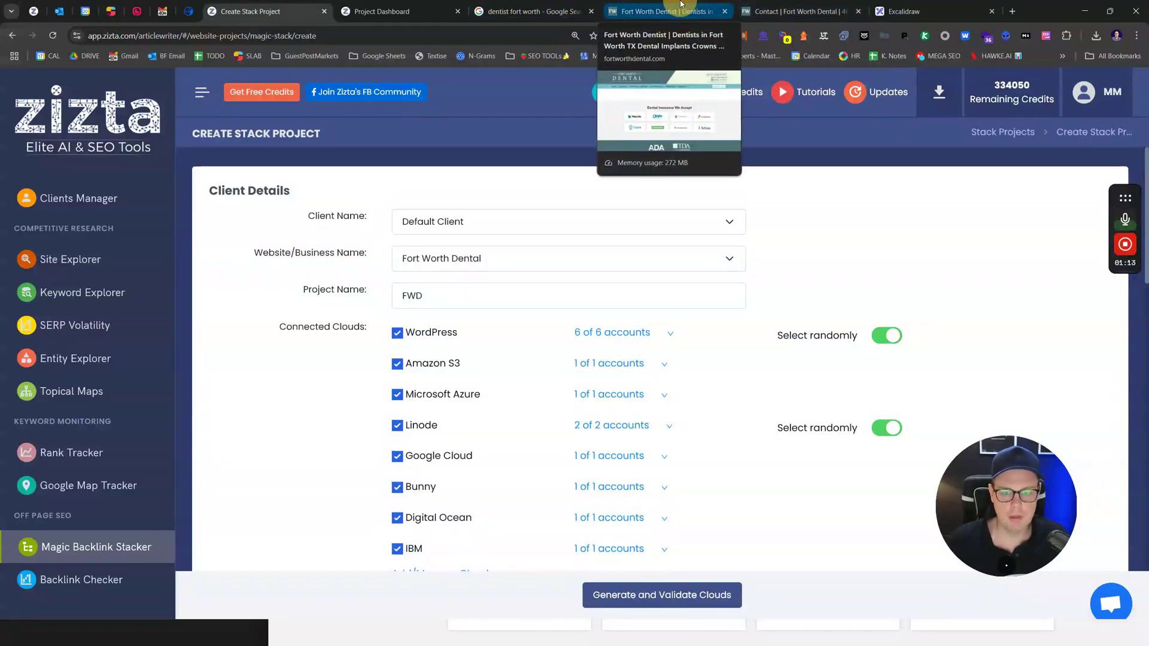
# Step: Switch to the Fort Worth Dental website tab and select its address
pyautogui.click(680, 5)
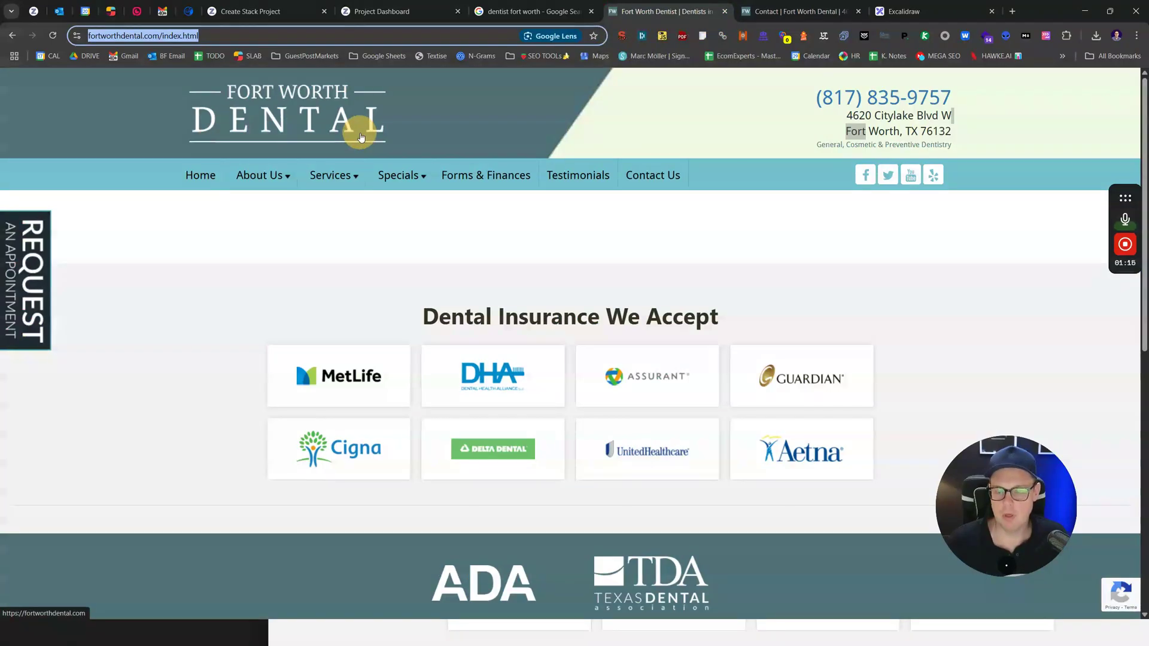
pyautogui.click(269, 34)
pyautogui.hotkey('ctrl', 'a')
pyautogui.click(140, 137)
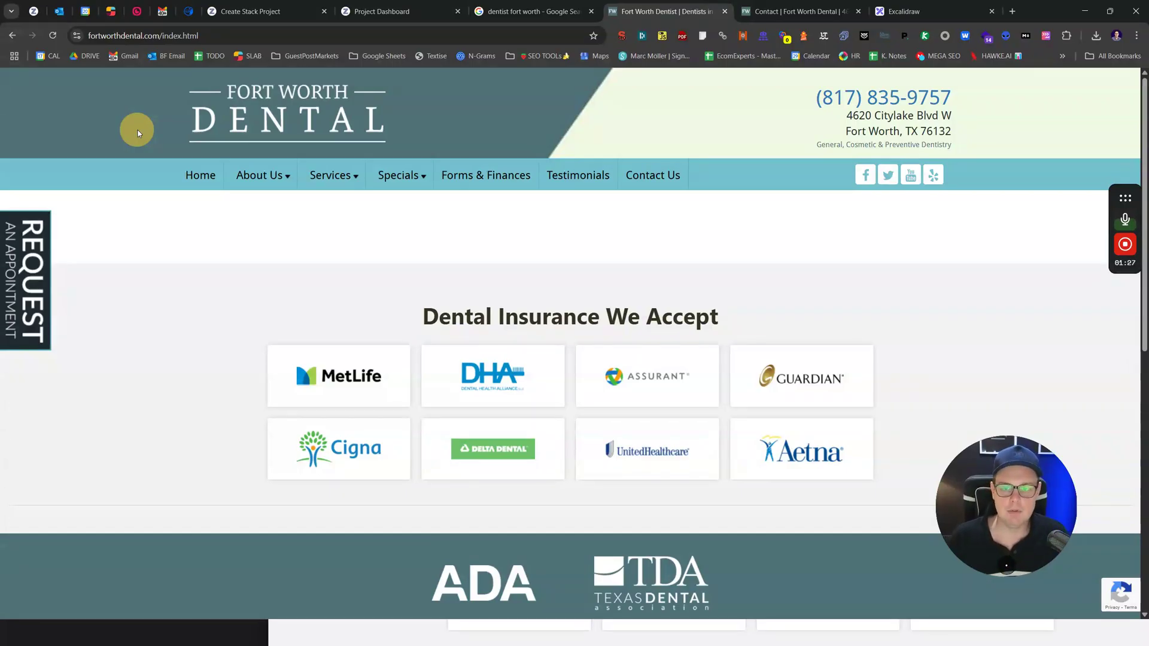
# Step: Hide the bookmarks bar and highlight the practice's contact details and intro text
pyautogui.hotkey('ctrl', 'shift', 'b')
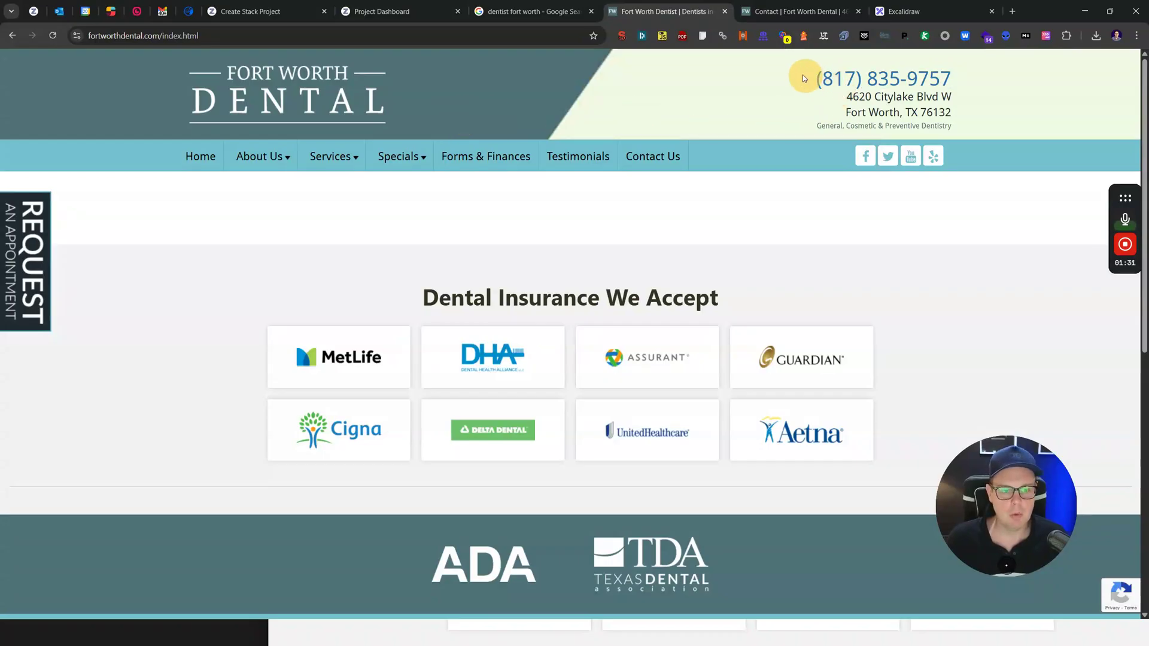
pyautogui.moveTo(797, 70)
pyautogui.mouseDown()
pyautogui.moveTo(1002, 130)
pyautogui.moveTo(790, 84)
pyautogui.mouseUp()
pyautogui.click(698, 82)
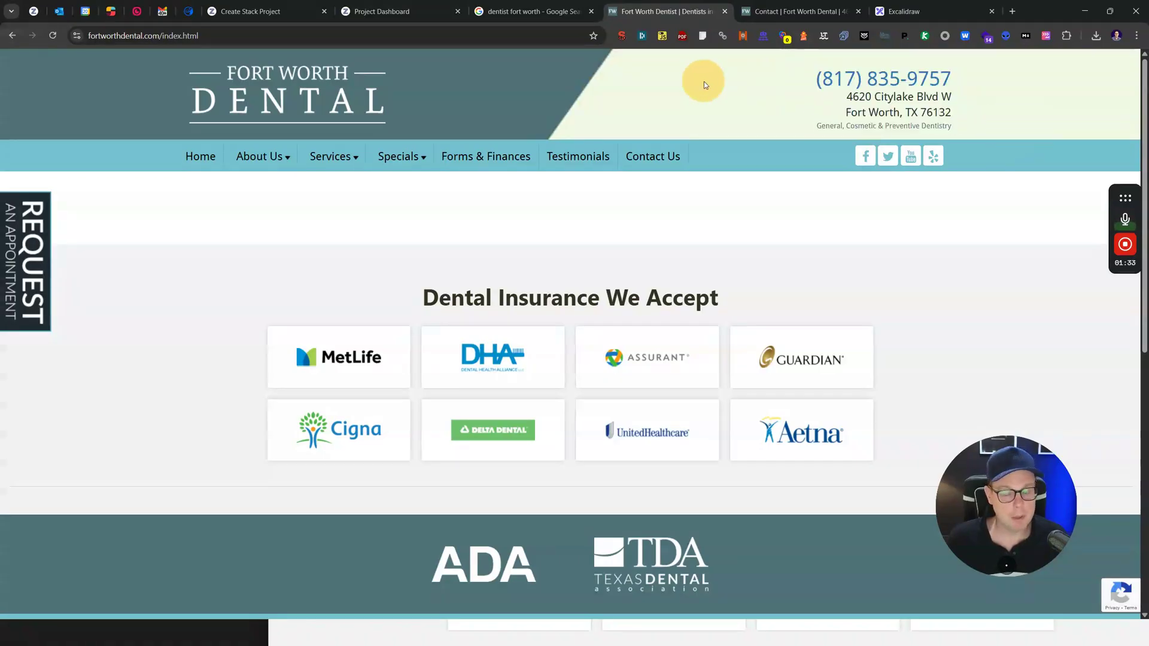
pyautogui.moveTo(197, 81); pyautogui.dragTo(712, 252)
pyautogui.click(758, 248)
# Step: Scroll down the homepage and highlight the Dental Insurance We Accept heading
pyautogui.scroll(-1, 1130, 203)
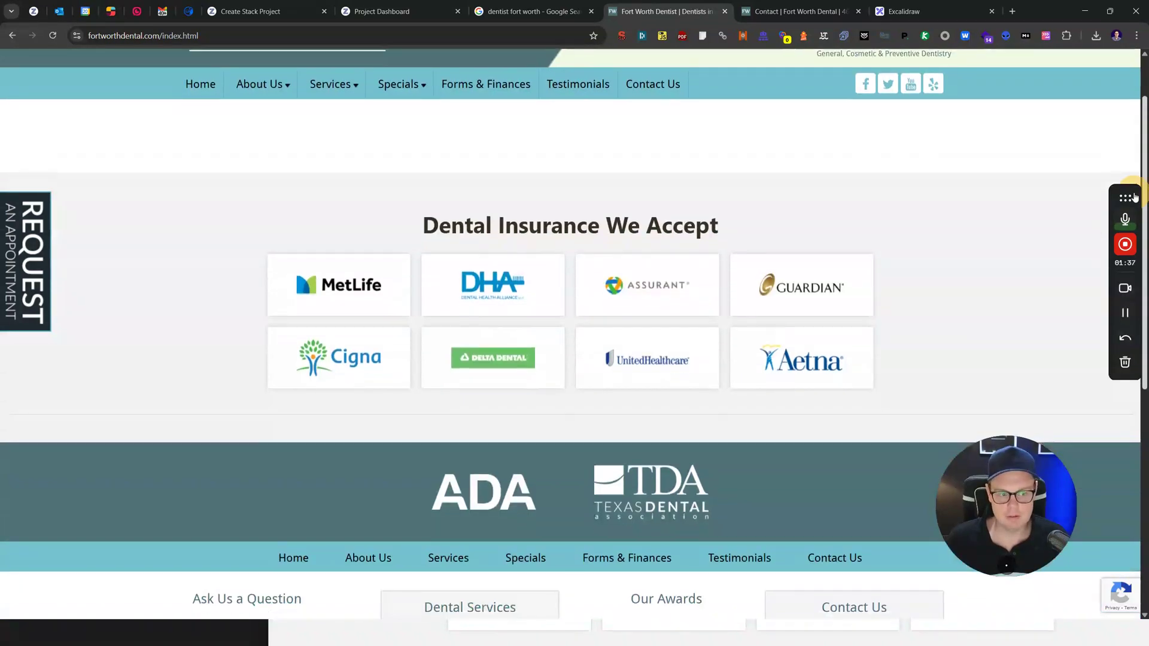
pyautogui.moveTo(1124, 198); pyautogui.dragTo(1091, 139)
pyautogui.moveTo(428, 210); pyautogui.dragTo(716, 227)
pyautogui.click(367, 174)
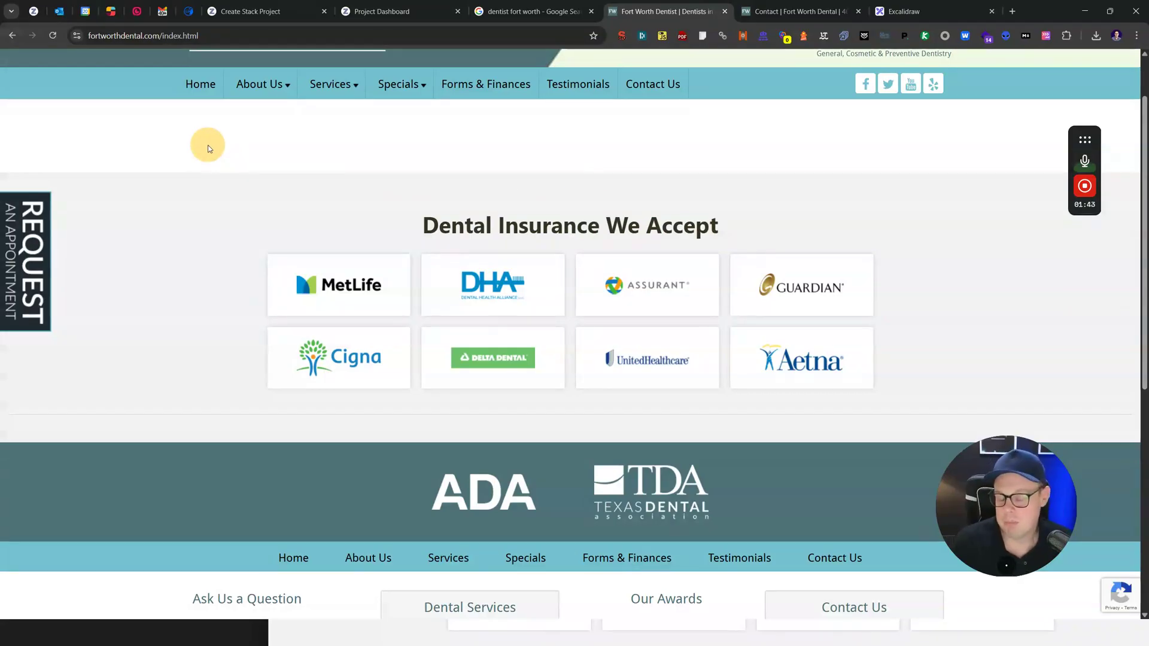
pyautogui.scroll(-6, 225, 284)
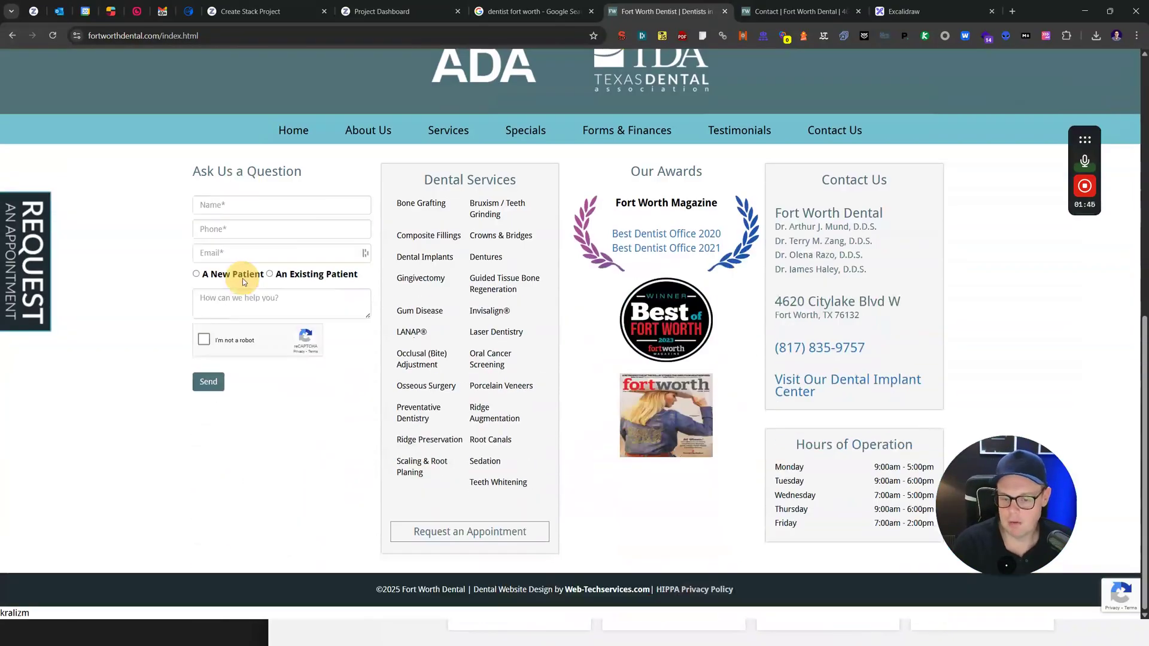
pyautogui.scroll(7, 244, 280)
# Step: Select the full fortworthdental.com address in the address bar
pyautogui.click(196, 35)
pyautogui.click(202, 37)
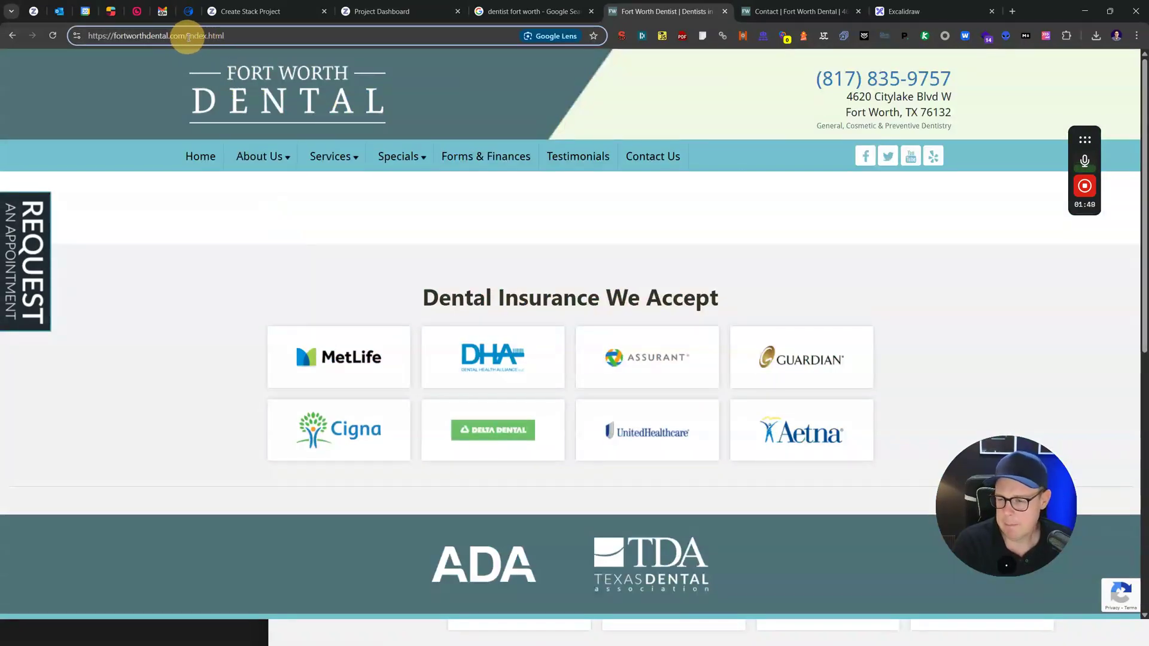
pyautogui.click(225, 34)
pyautogui.click(225, 35)
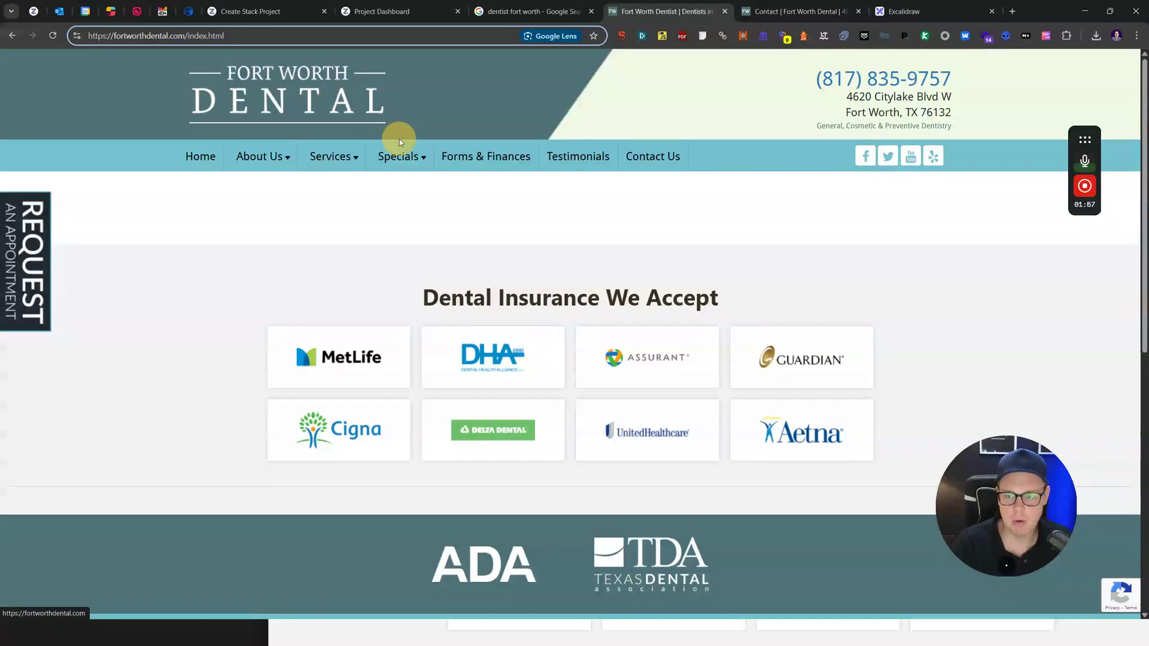
# Step: Show the FWD dashboard at 150% and highlight dentist fort worth's First Seen rank
pyautogui.click(382, 11)
pyautogui.scroll(-1, 696, 316)
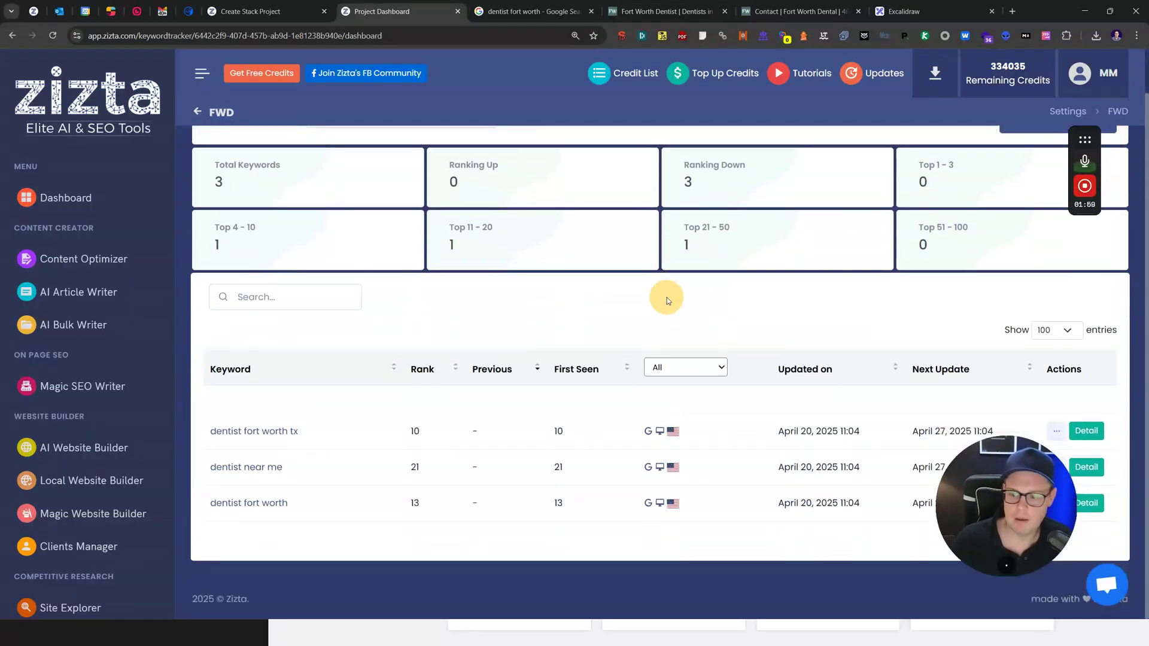
pyautogui.hotkey('ctrl', '+')
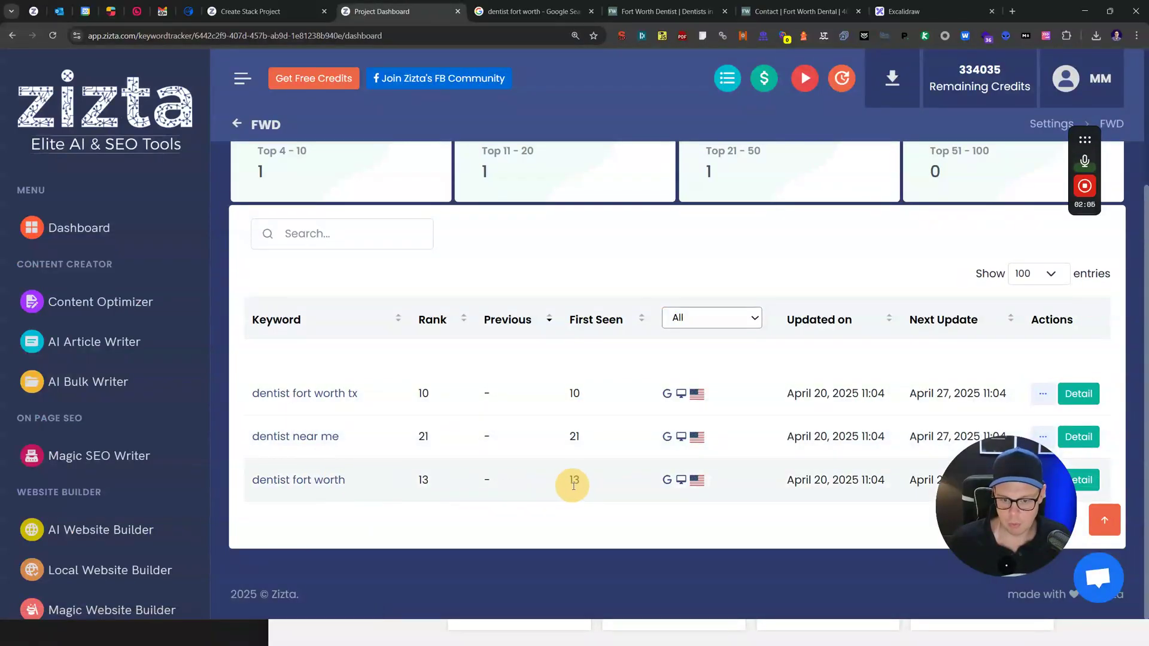
pyautogui.moveTo(574, 481); pyautogui.dragTo(598, 483)
pyautogui.click(601, 485)
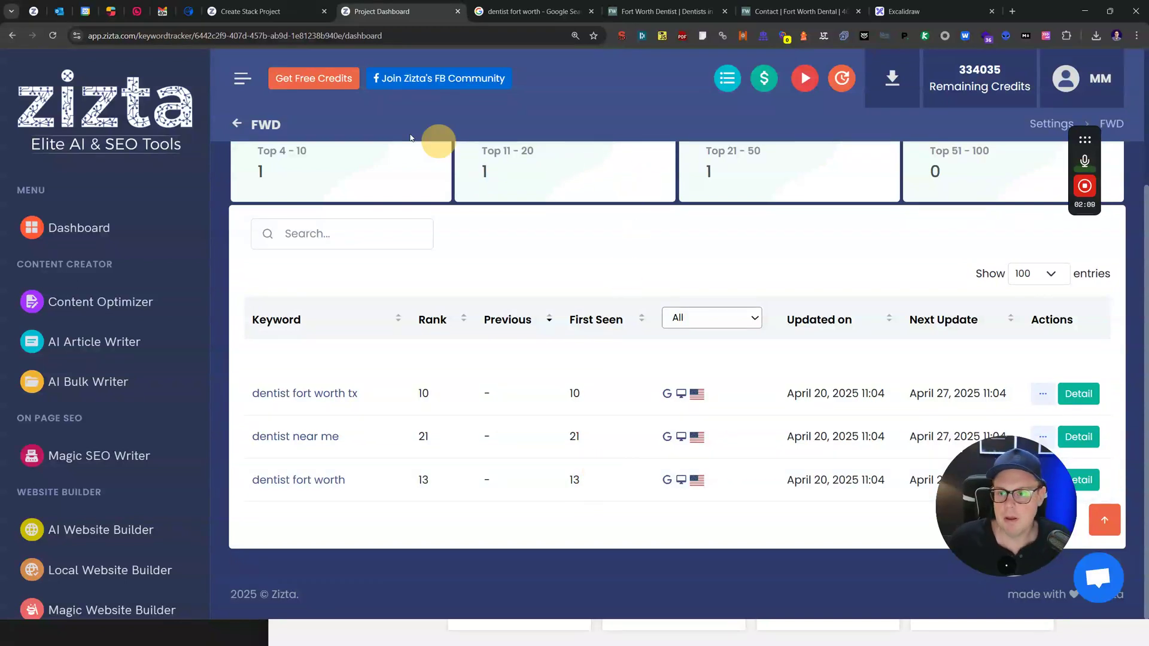
pyautogui.click(251, 12)
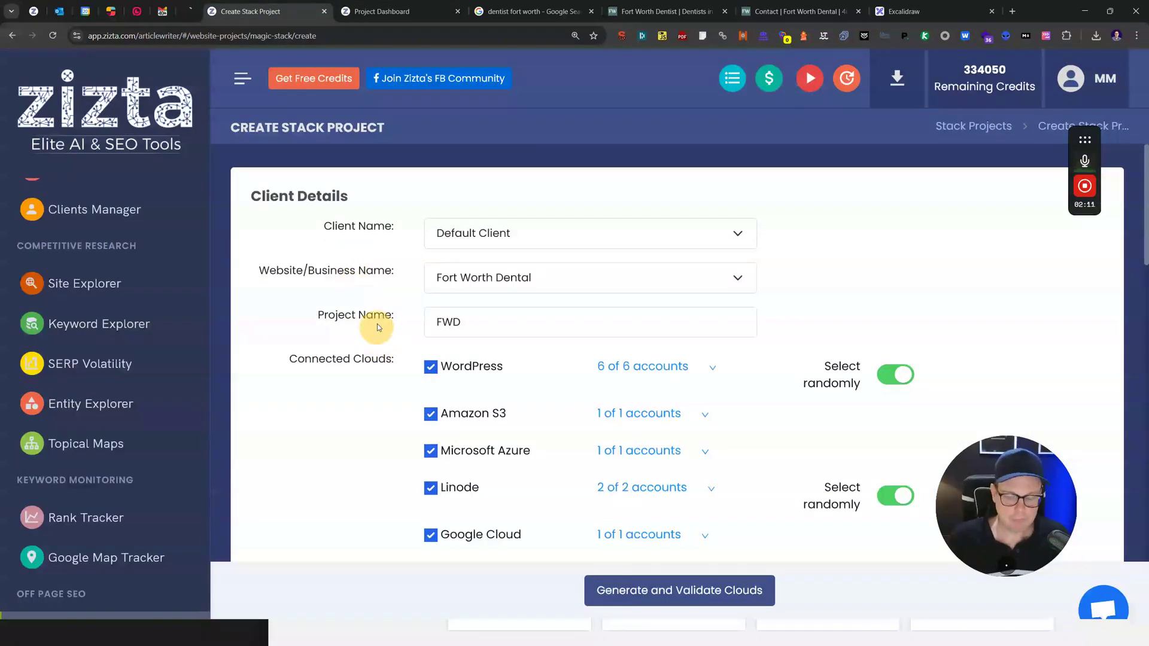
pyautogui.scroll(-2, 187, 369)
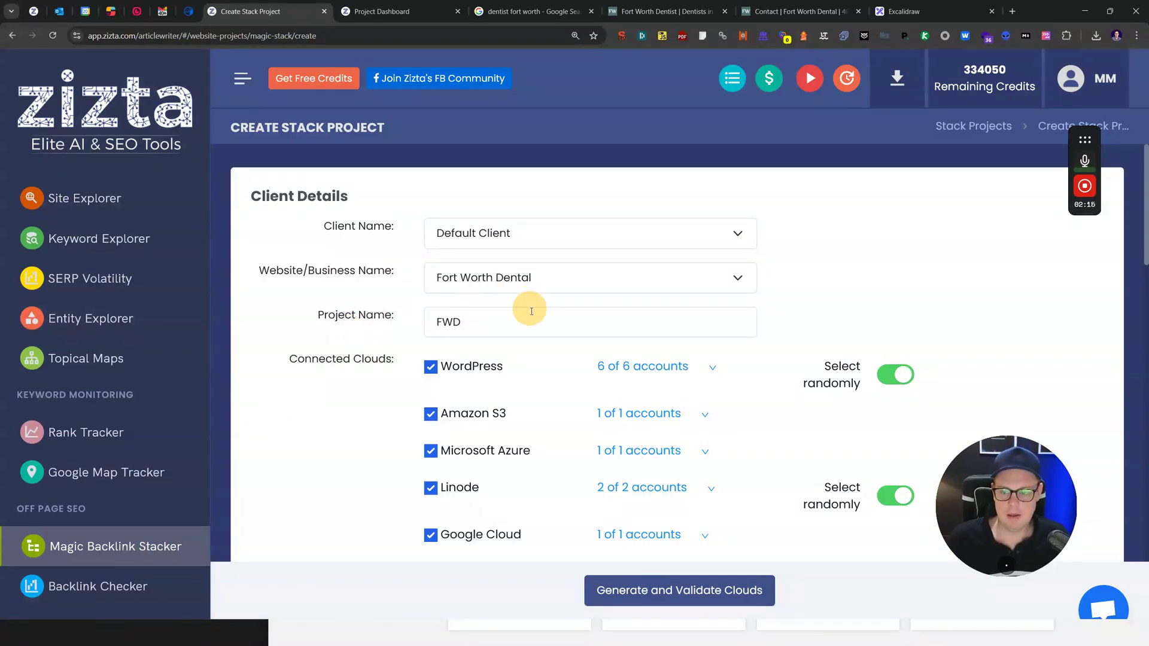
pyautogui.scroll(-3, 532, 251)
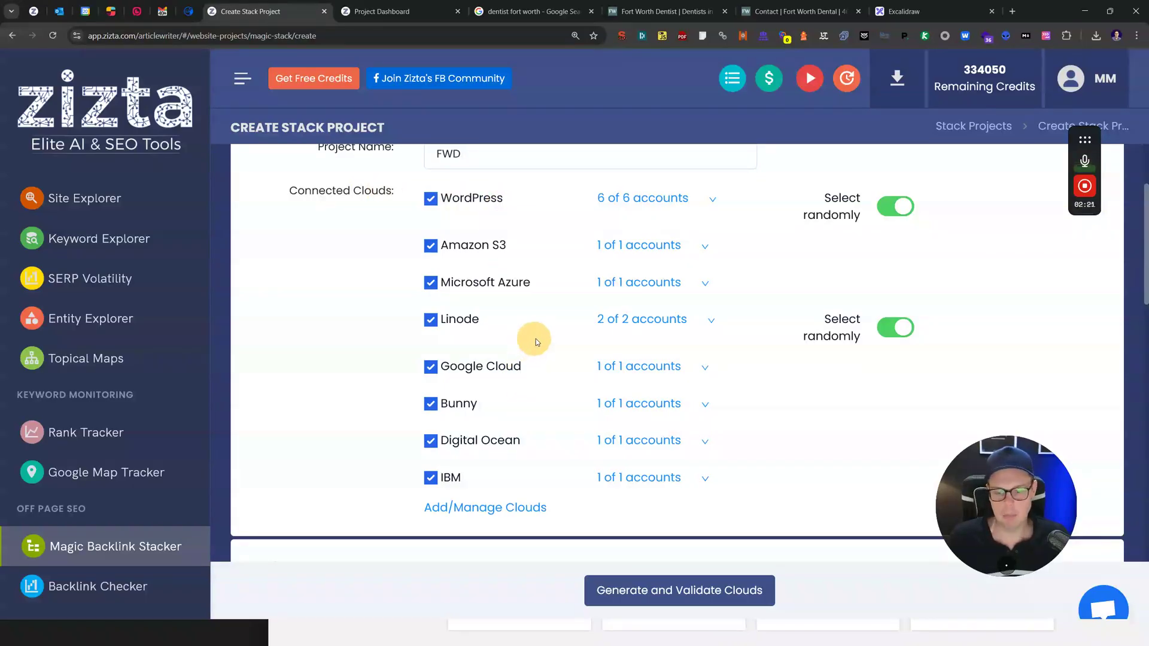
pyautogui.press('Print')
pyautogui.moveTo(286, 172); pyautogui.dragTo(817, 520)
pyautogui.click(826, 504)
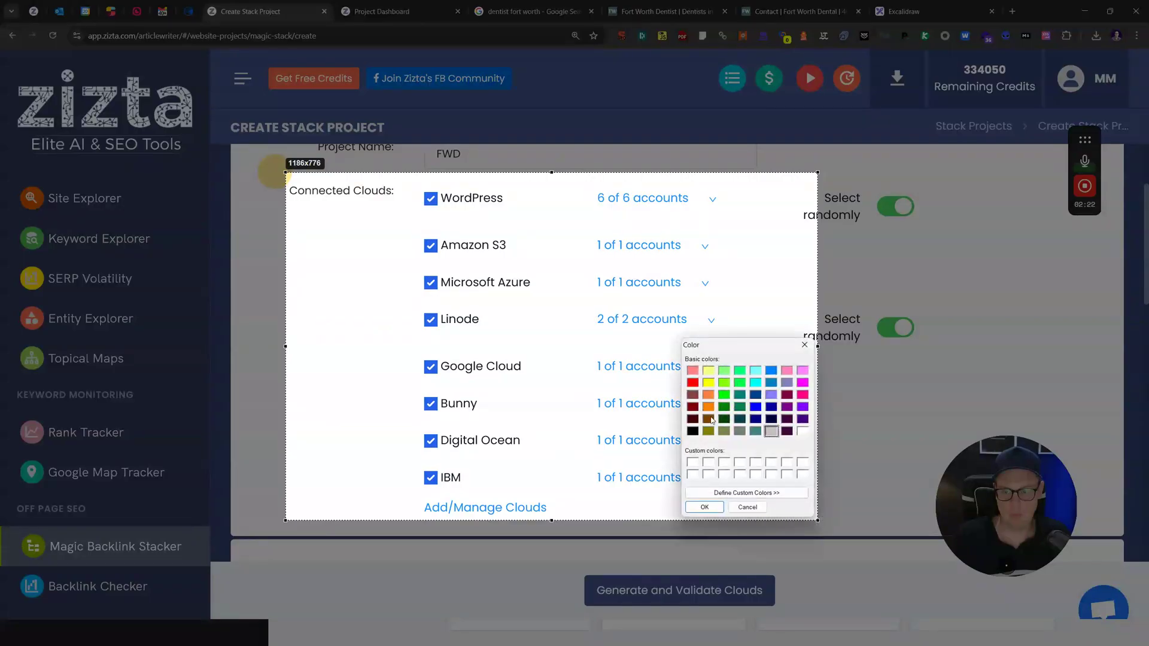
pyautogui.click(705, 507)
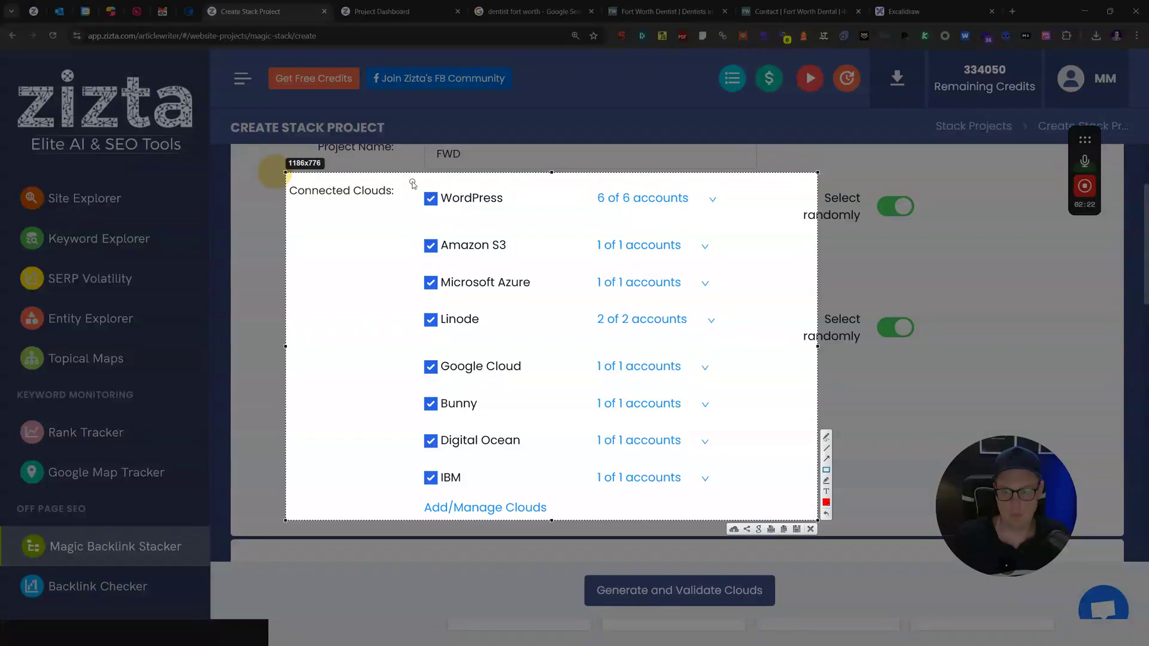
pyautogui.moveTo(412, 182); pyautogui.dragTo(724, 223)
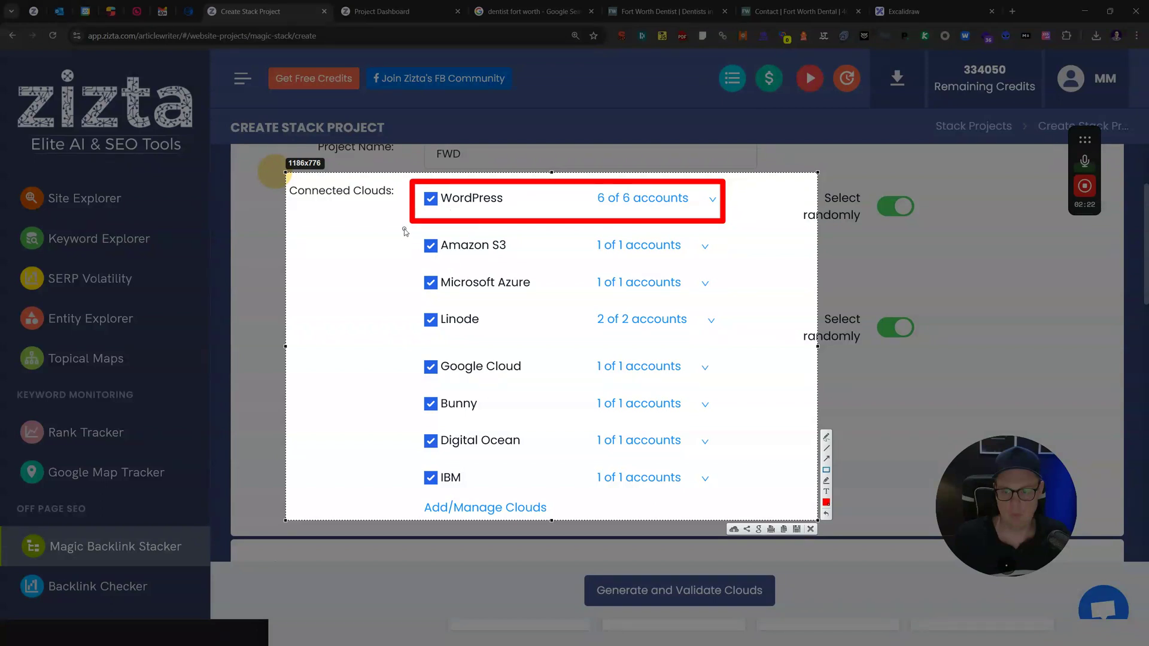
pyautogui.moveTo(403, 229)
pyautogui.mouseDown()
pyautogui.moveTo(658, 504)
pyautogui.moveTo(726, 501)
pyautogui.mouseUp()
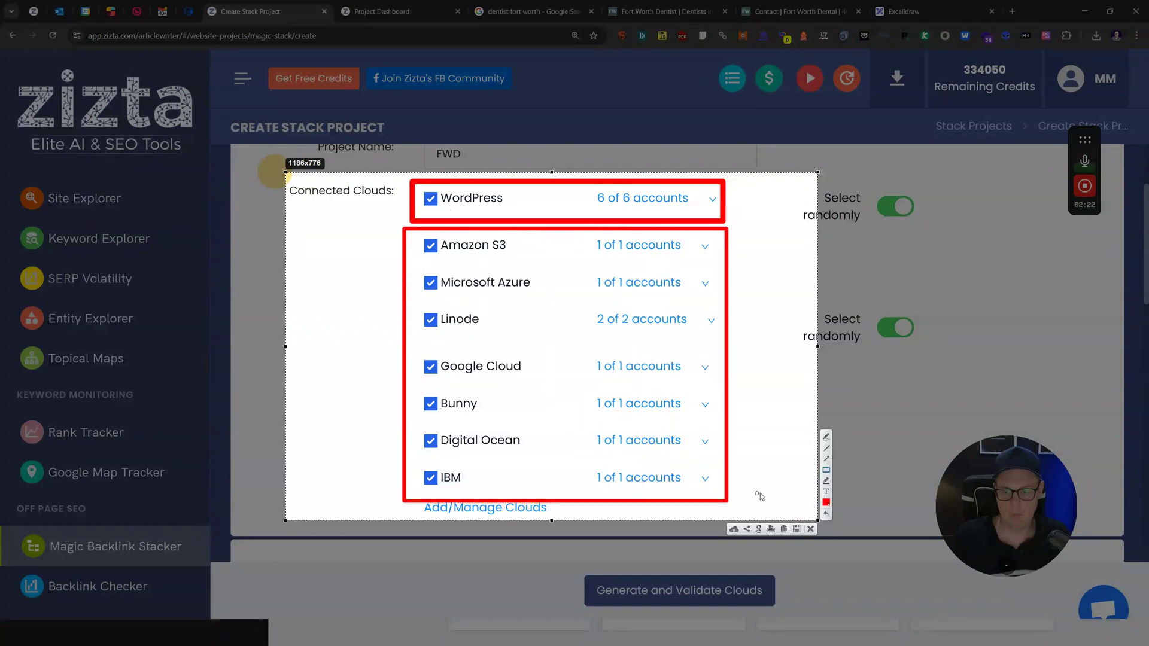
pyautogui.click(811, 529)
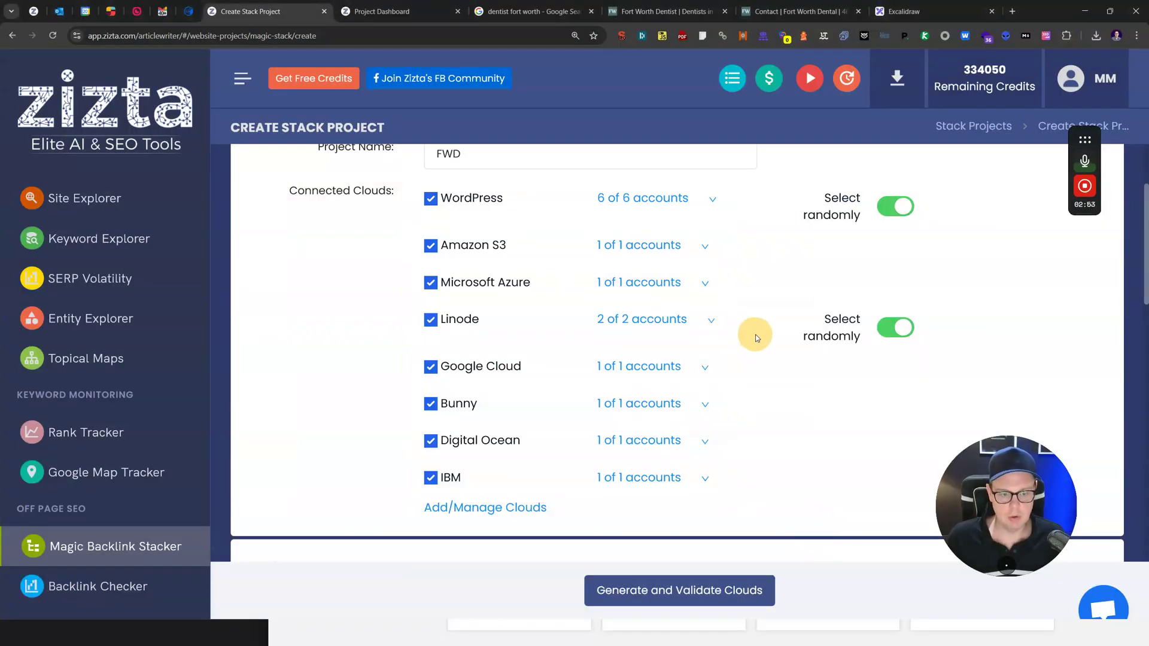
# Step: In Input Details, put the dental site address in Target URL and dentist fort worth in Target Keyword
pyautogui.scroll(1, 756, 338)
pyautogui.scroll(-2, 755, 338)
pyautogui.scroll(-3, 755, 338)
pyautogui.scroll(-2, 756, 337)
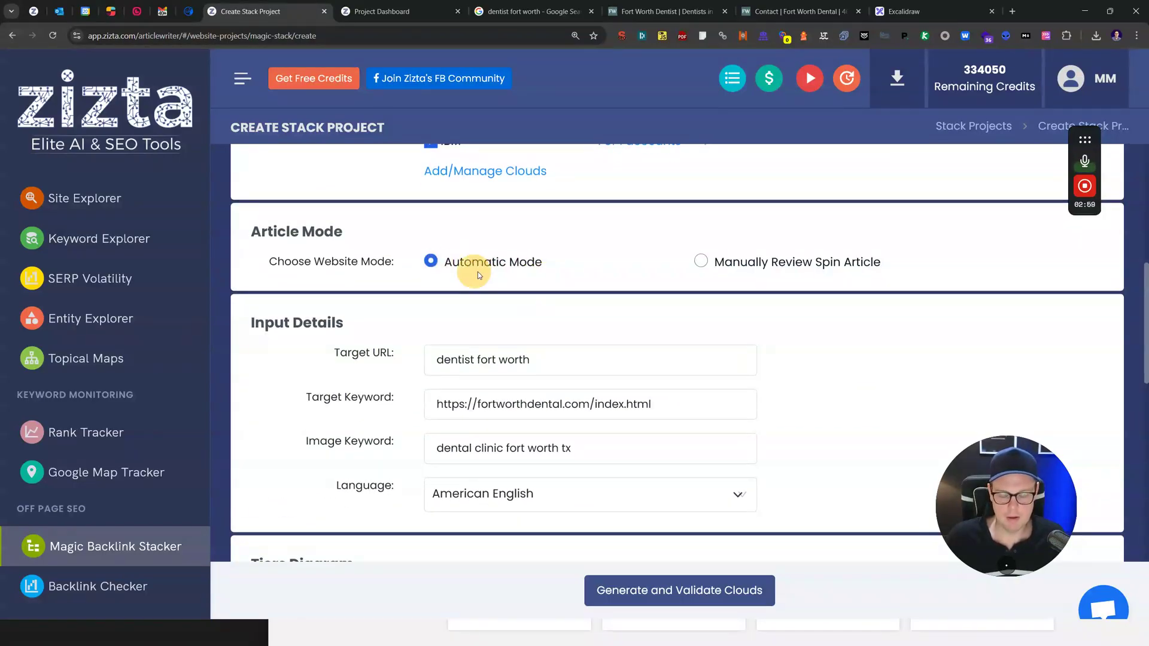
pyautogui.scroll(-1, 619, 284)
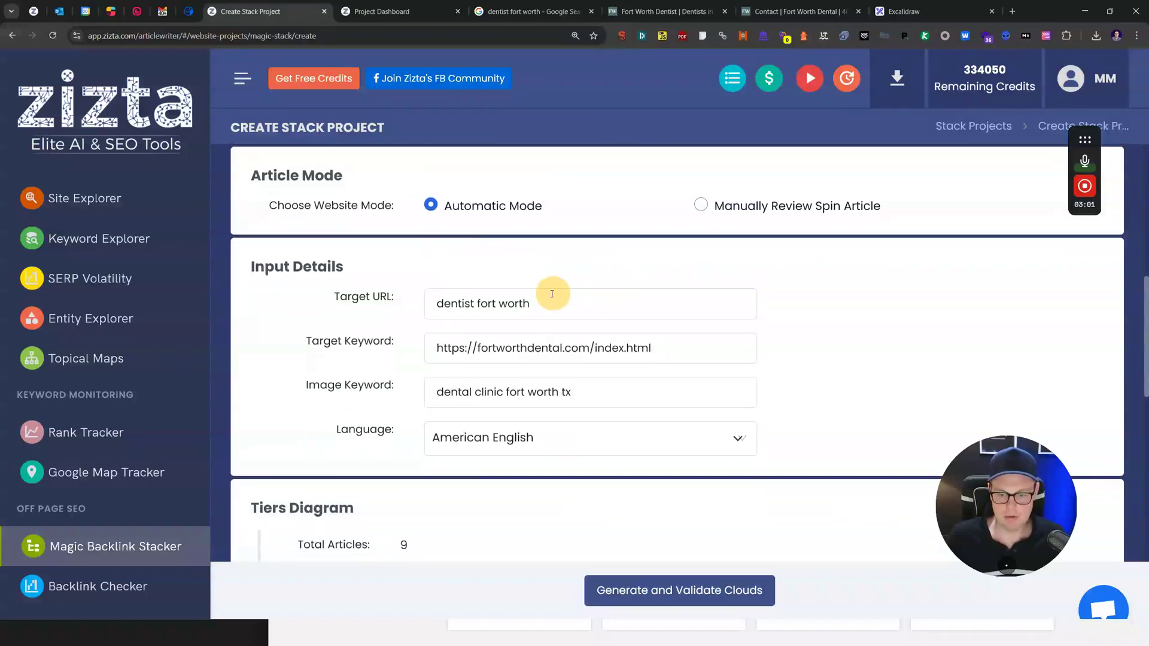
pyautogui.moveTo(559, 297); pyautogui.dragTo(546, 335)
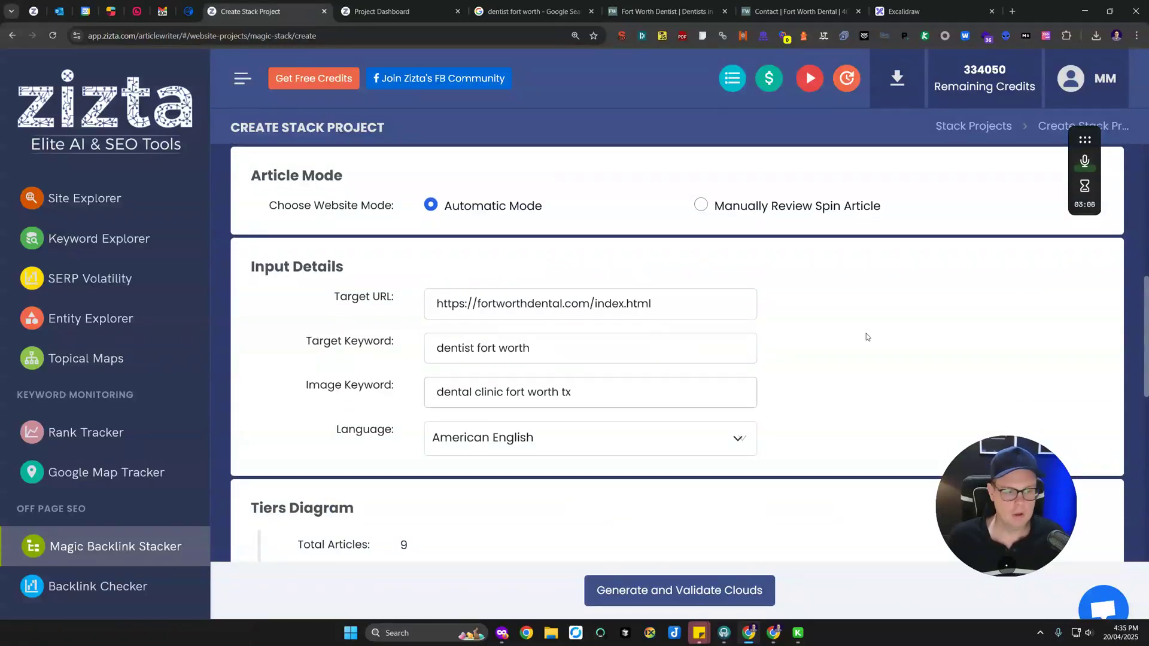
pyautogui.moveTo(559, 343); pyautogui.dragTo(380, 344)
pyautogui.tripleClick(509, 347)
pyautogui.click(583, 348)
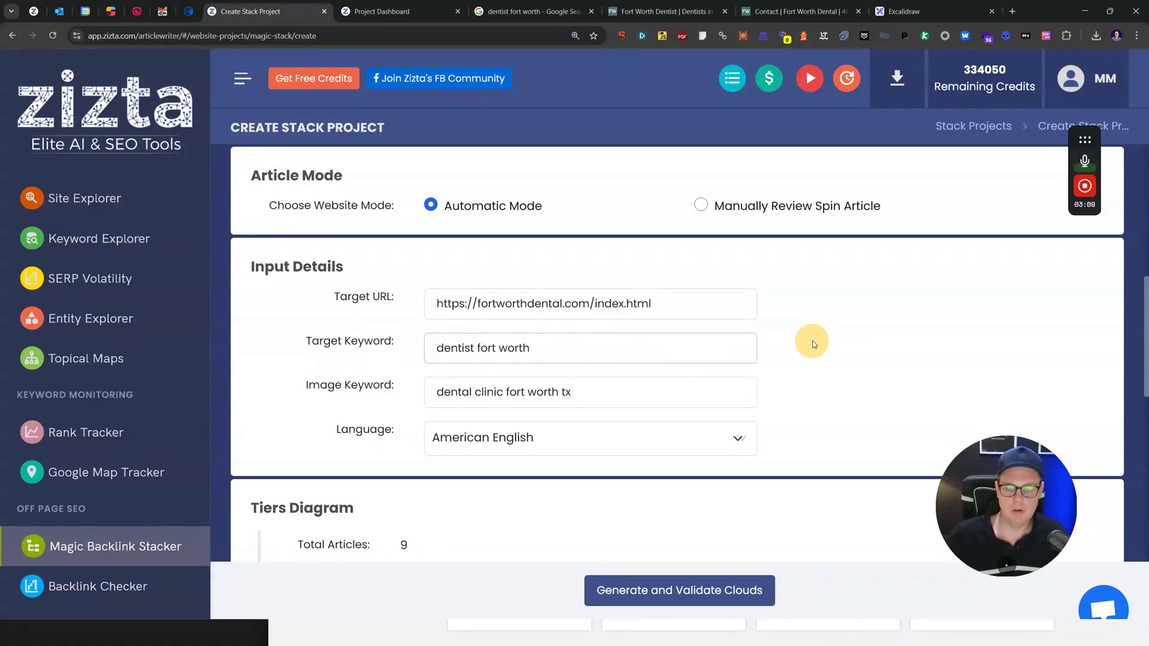
pyautogui.scroll(-5, 814, 343)
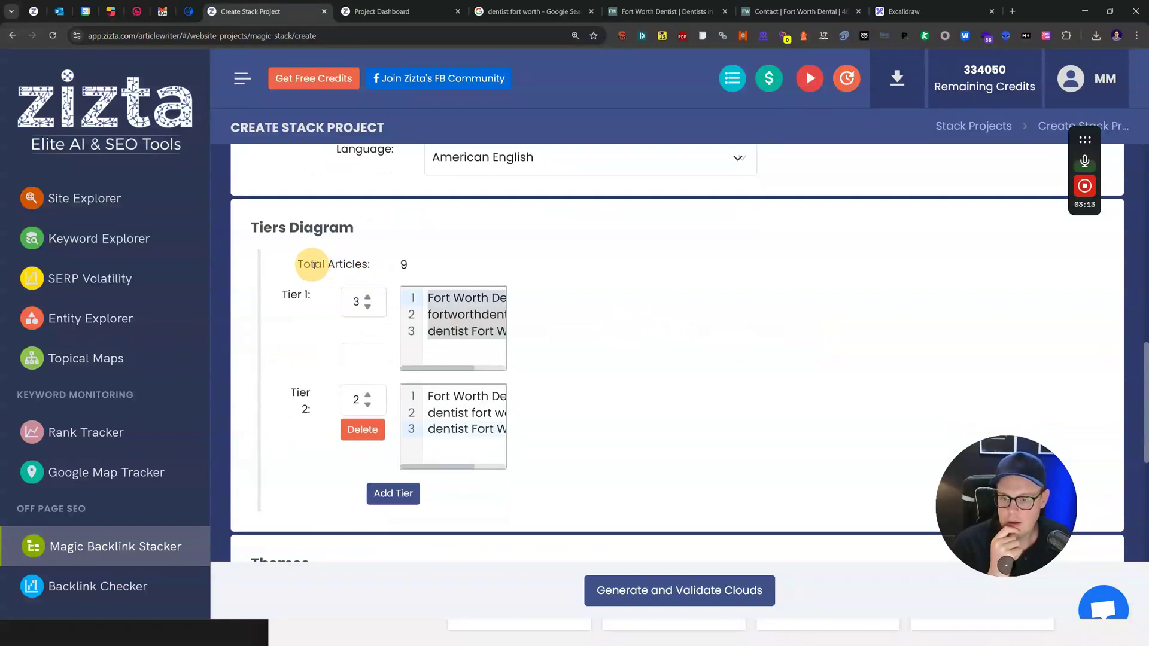
pyautogui.press('Print')
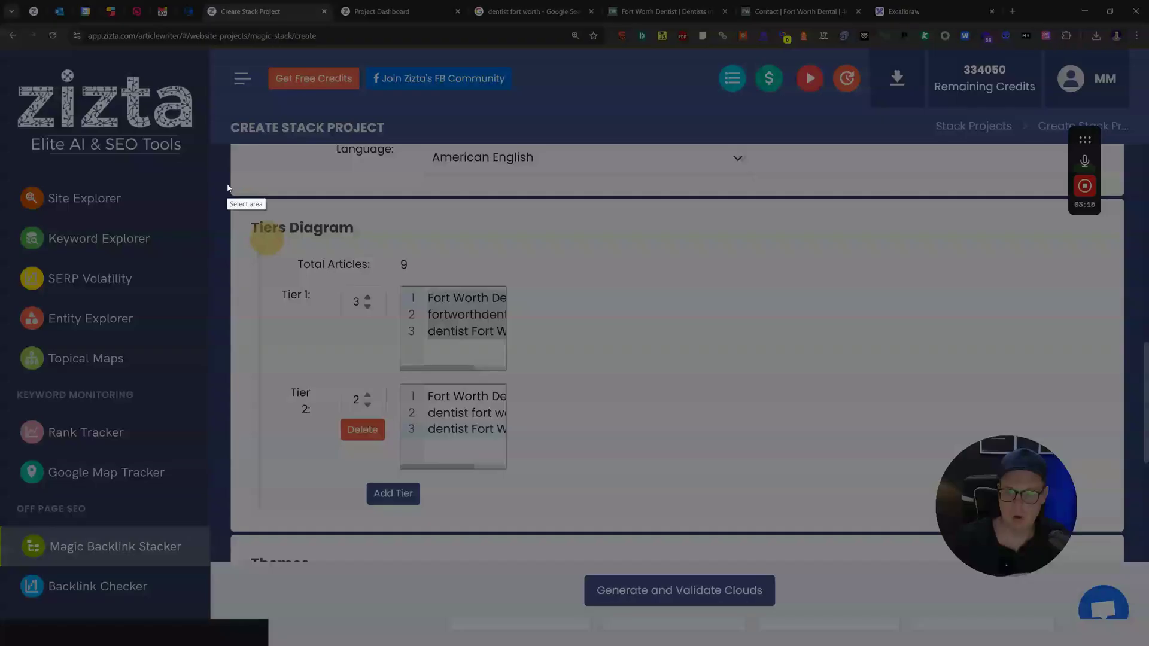
pyautogui.moveTo(235, 190); pyautogui.dragTo(951, 533)
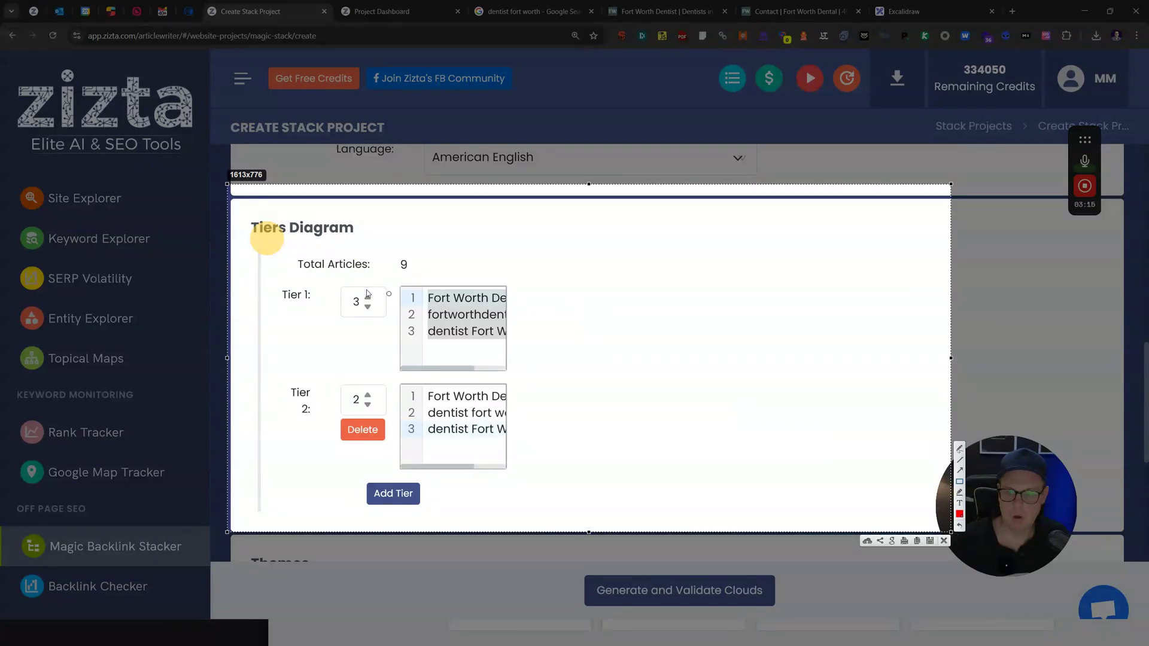
pyautogui.moveTo(338, 287); pyautogui.dragTo(386, 322)
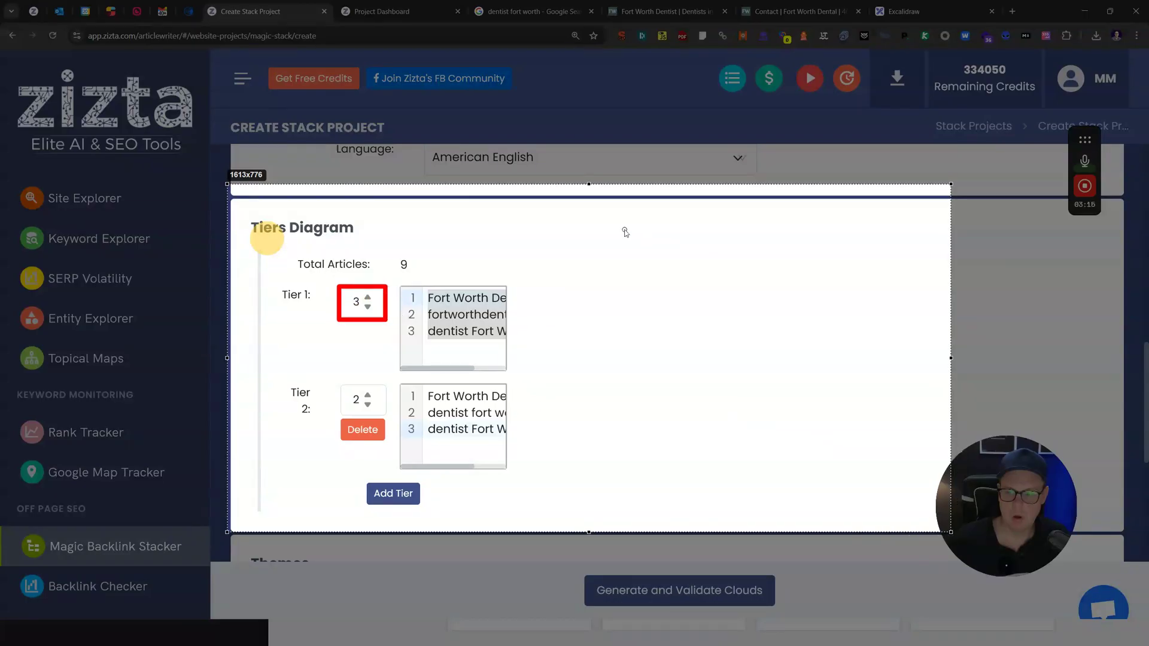
pyautogui.moveTo(622, 229); pyautogui.dragTo(751, 260)
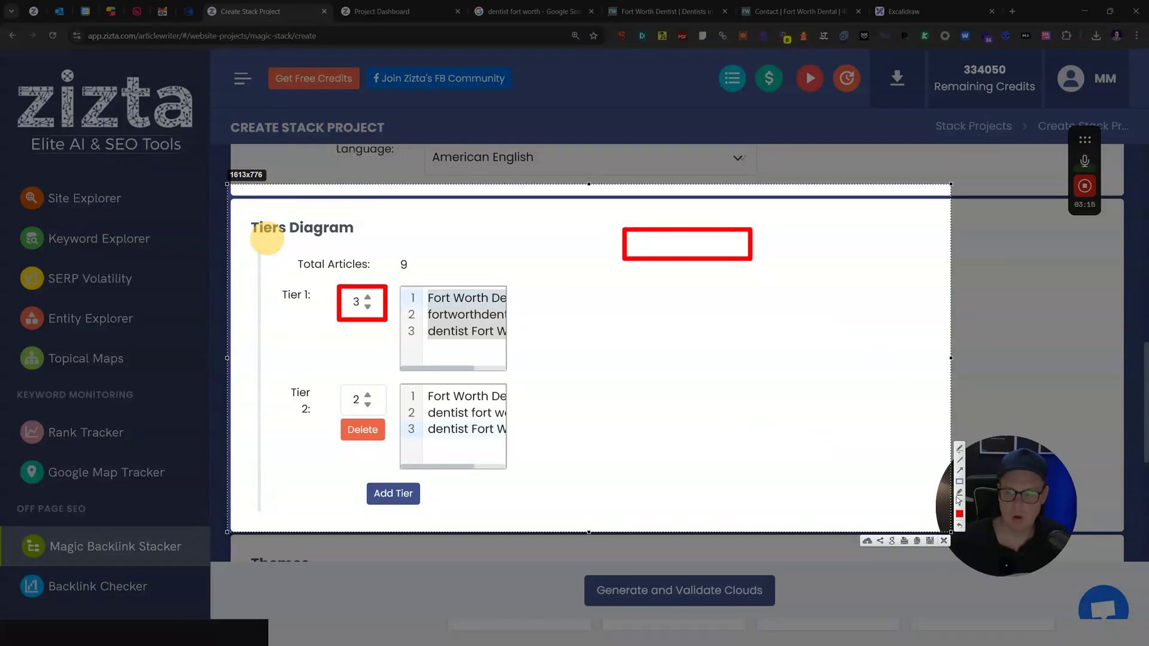
pyautogui.write('IST')
pyautogui.moveTo(531, 284)
pyautogui.mouseDown()
pyautogui.moveTo(609, 317)
pyautogui.moveTo(826, 324)
pyautogui.mouseUp()
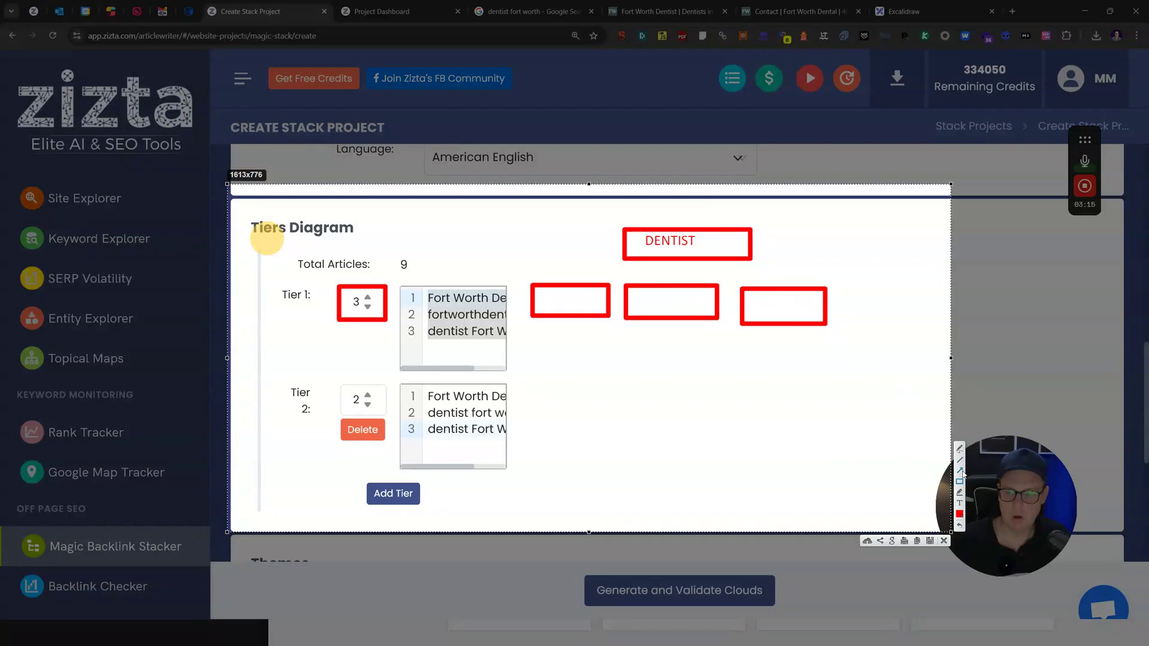
pyautogui.moveTo(781, 291); pyautogui.dragTo(747, 261)
pyautogui.moveTo(672, 303); pyautogui.dragTo(674, 263)
pyautogui.moveTo(584, 279); pyautogui.dragTo(609, 254)
pyautogui.moveTo(590, 375); pyautogui.dragTo(583, 325)
pyautogui.moveTo(681, 374); pyautogui.dragTo(678, 323)
pyautogui.moveTo(830, 366)
pyautogui.mouseDown()
pyautogui.moveTo(806, 366)
pyautogui.moveTo(791, 326)
pyautogui.mouseUp()
pyautogui.moveTo(754, 374); pyautogui.dragTo(776, 326)
pyautogui.moveTo(633, 367); pyautogui.dragTo(673, 324)
pyautogui.moveTo(540, 362); pyautogui.dragTo(583, 324)
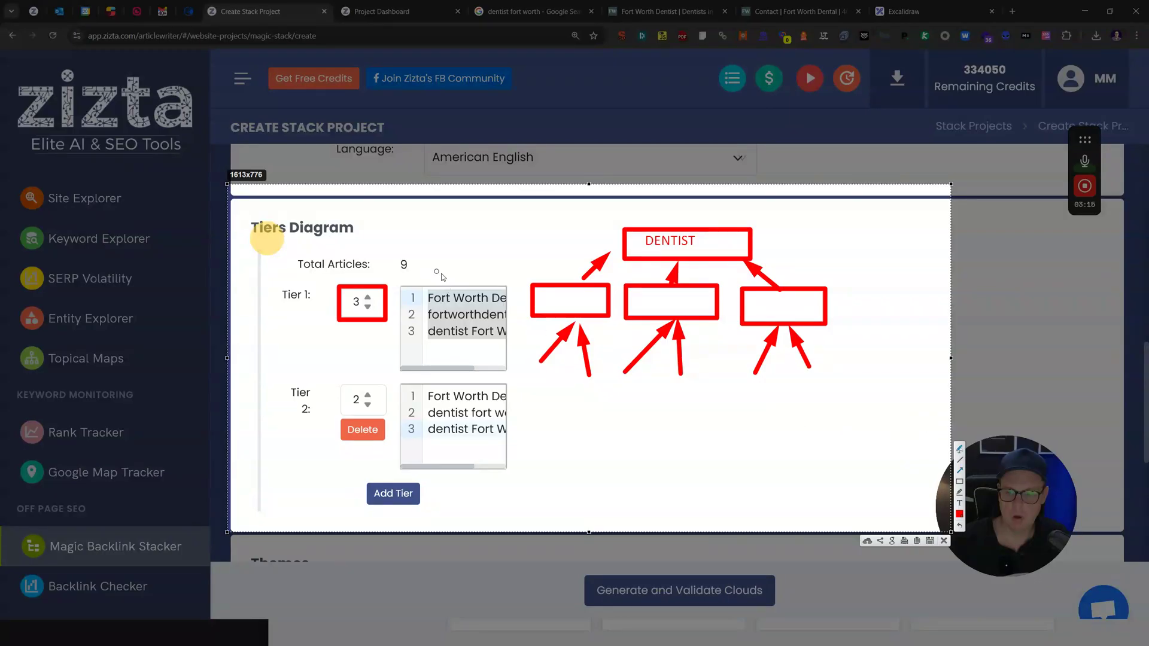
pyautogui.moveTo(443, 275); pyautogui.dragTo(405, 294)
pyautogui.moveTo(462, 363)
pyautogui.mouseDown()
pyautogui.moveTo(517, 290)
pyautogui.moveTo(479, 277)
pyautogui.mouseUp()
pyautogui.moveTo(430, 308); pyautogui.dragTo(502, 307)
pyautogui.moveTo(424, 324); pyautogui.dragTo(506, 322)
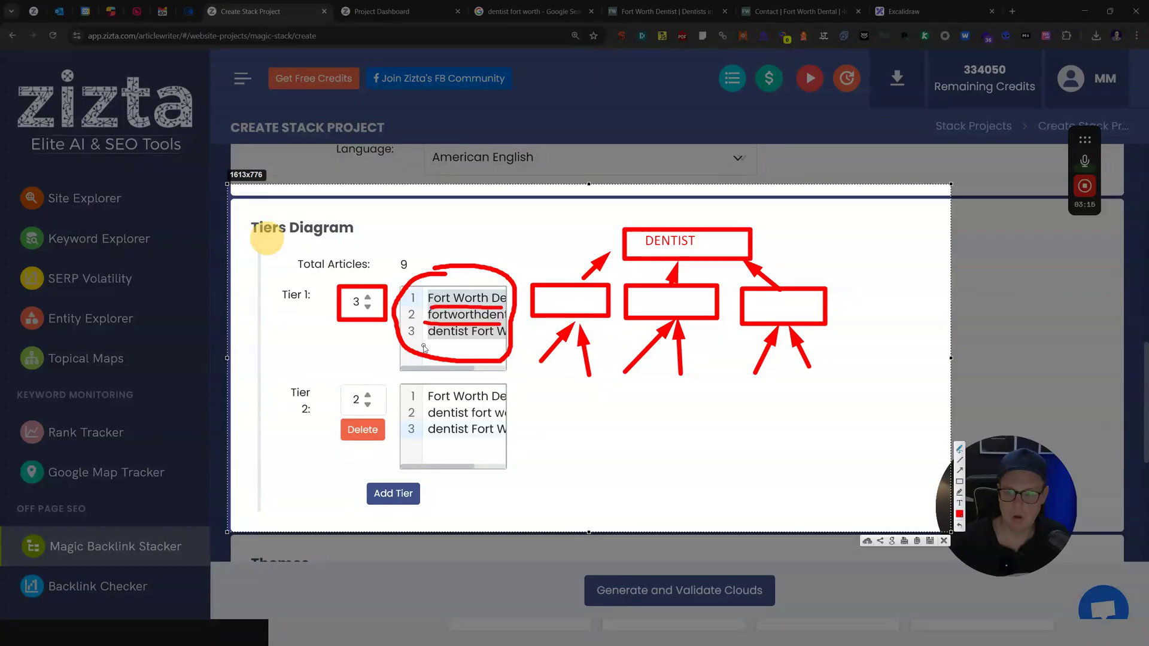
pyautogui.moveTo(424, 346); pyautogui.dragTo(506, 344)
pyautogui.moveTo(420, 437)
pyautogui.mouseDown()
pyautogui.moveTo(511, 437)
pyautogui.moveTo(472, 418)
pyautogui.moveTo(500, 403)
pyautogui.mouseUp()
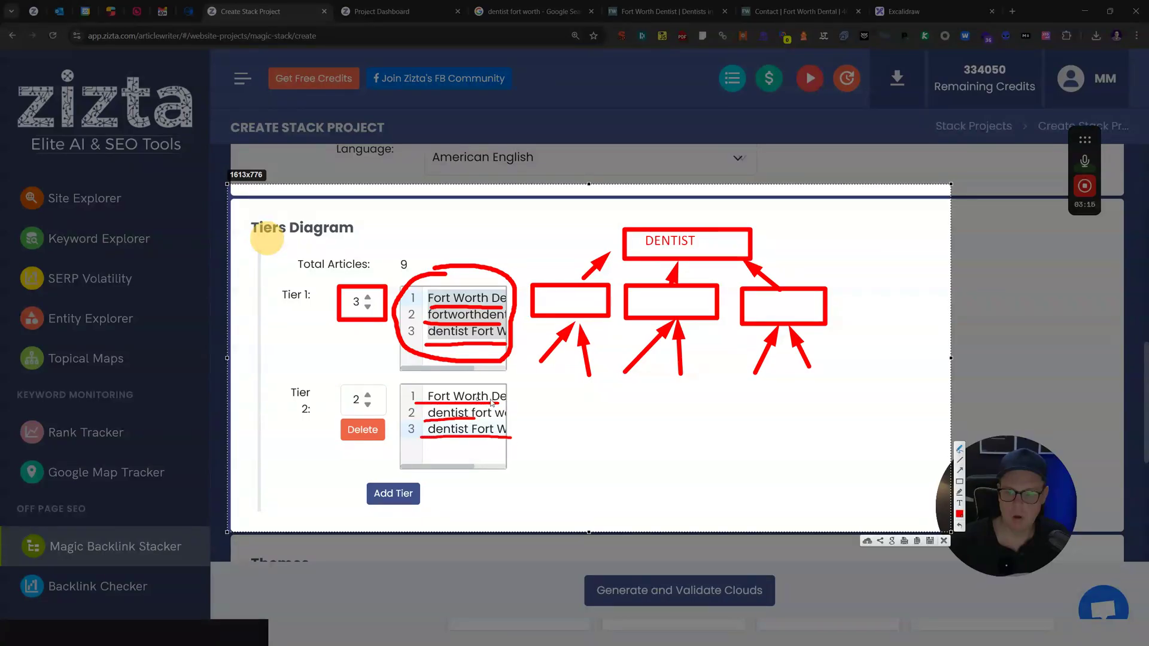
pyautogui.click(944, 541)
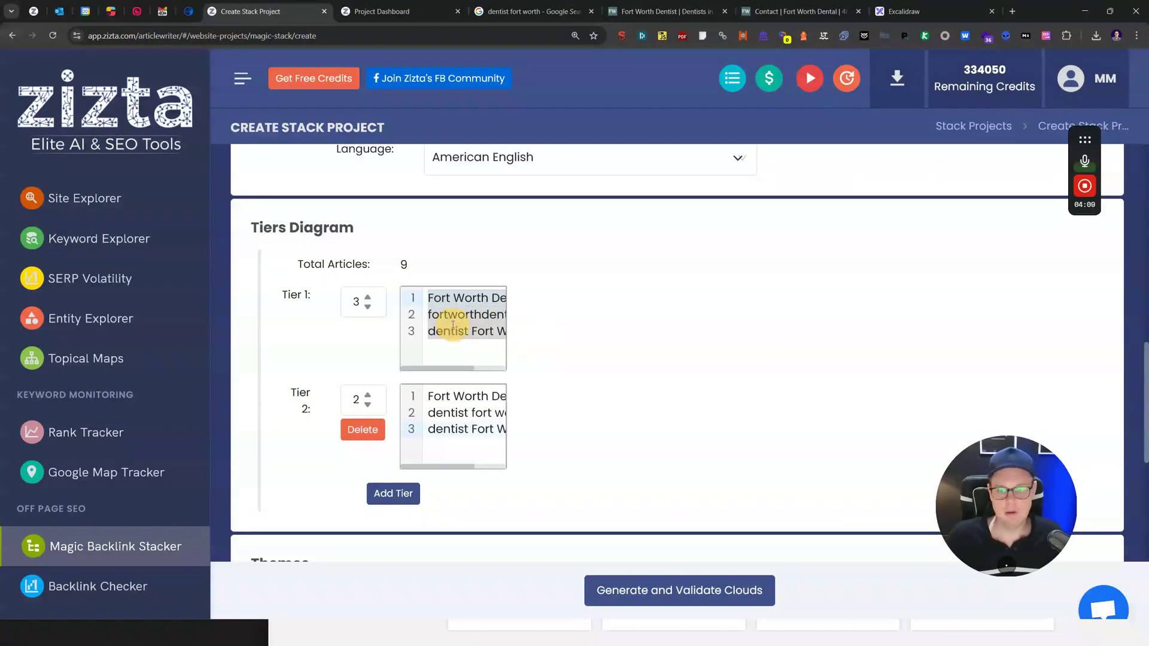
# Step: Enable Add Social Links, saving the profile links, and Add Table of Content to Blogs for all clouds
pyautogui.scroll(-6, 635, 416)
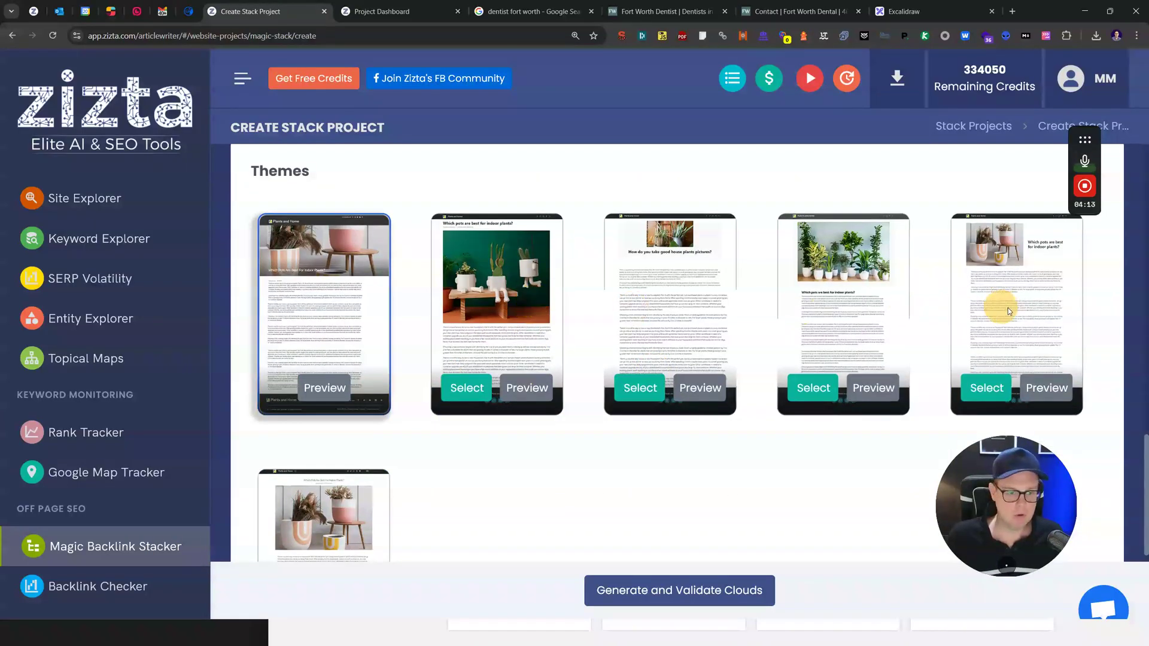
pyautogui.scroll(-6, 605, 338)
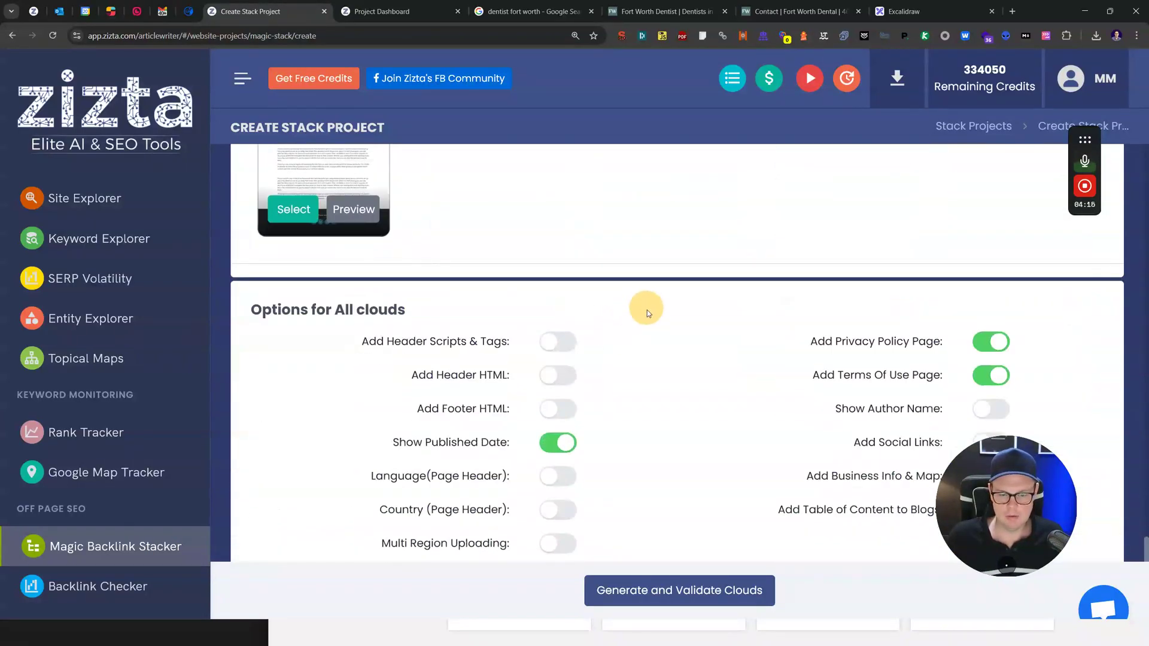
pyautogui.moveTo(999, 490); pyautogui.dragTo(1084, 527)
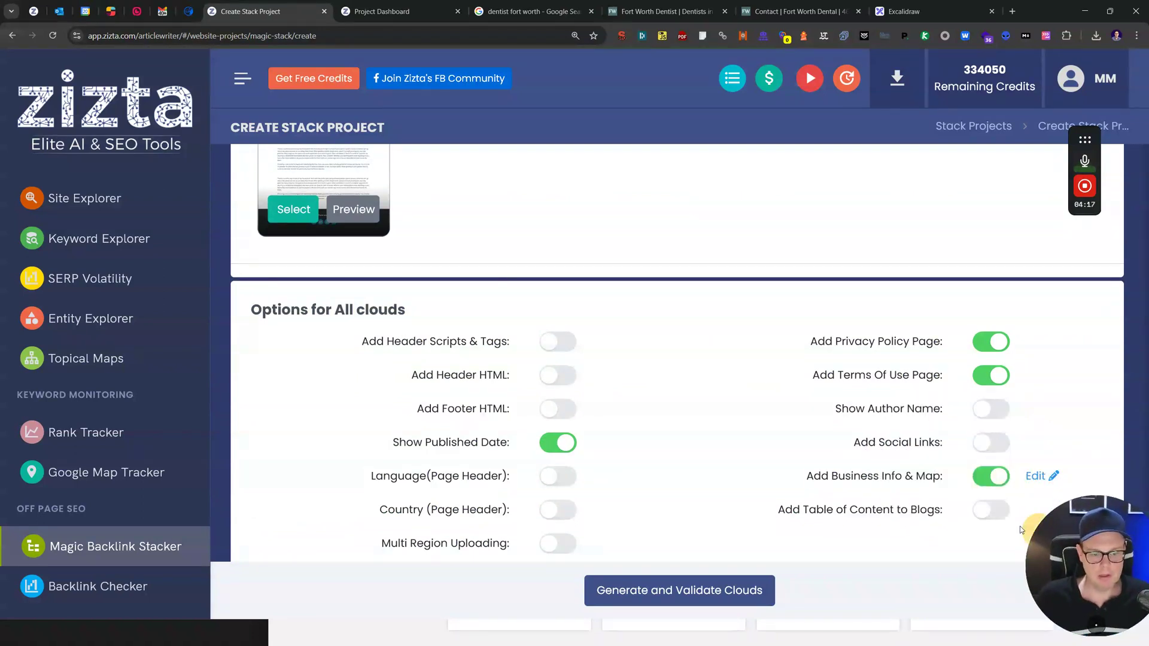
pyautogui.click(987, 479)
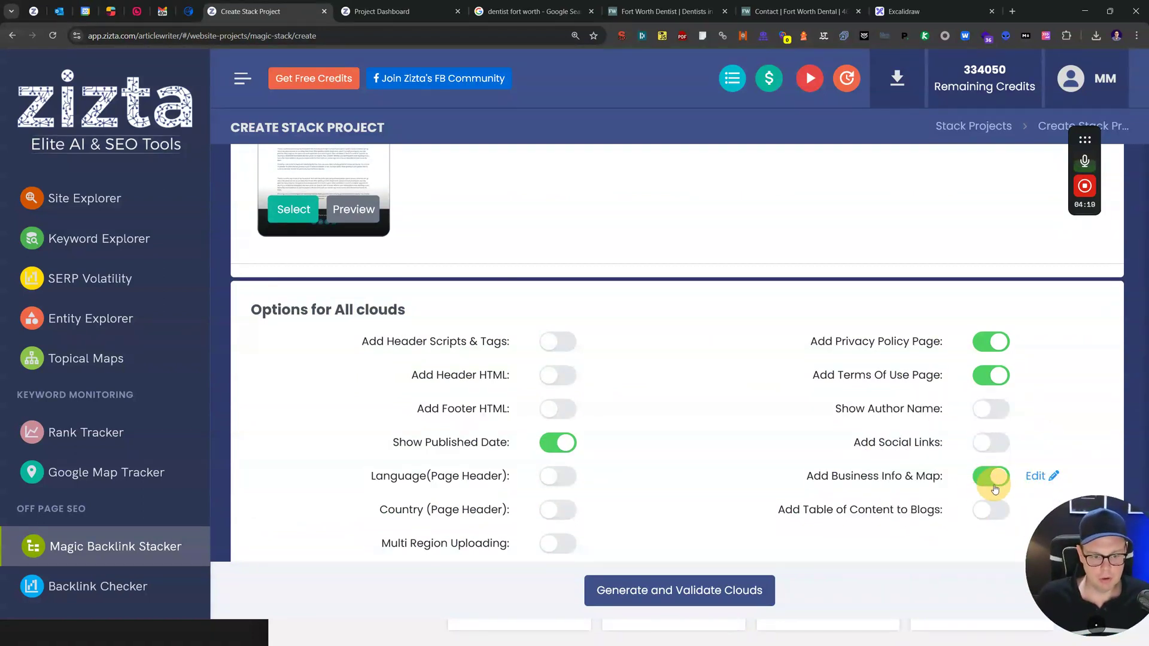
pyautogui.click(990, 442)
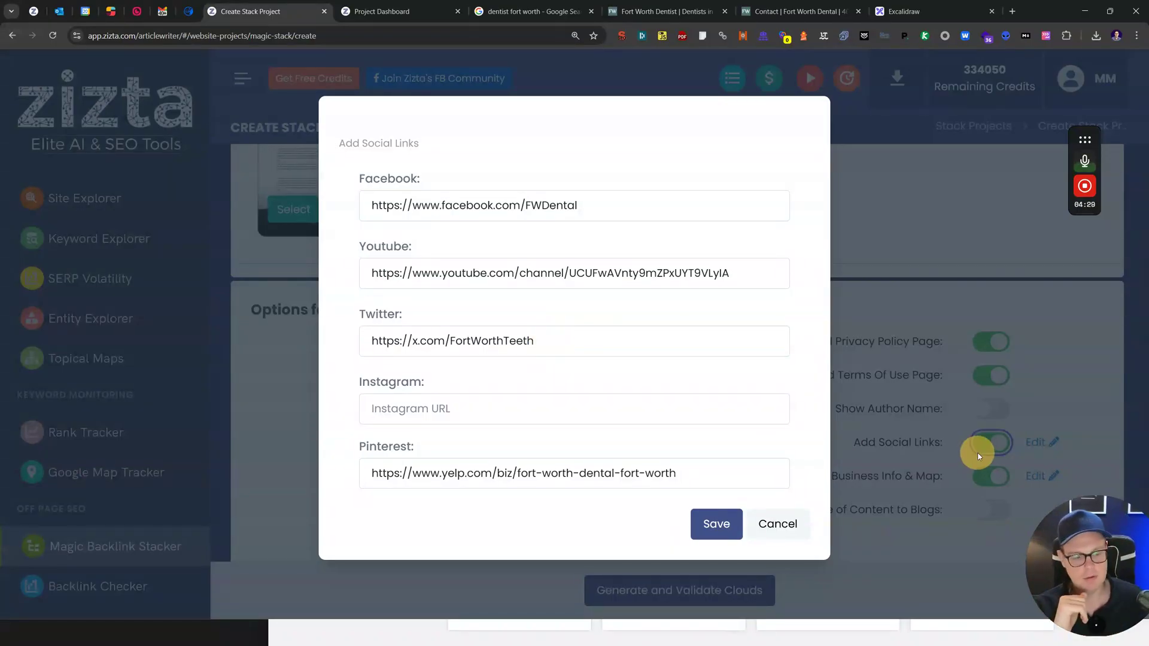
pyautogui.click(709, 524)
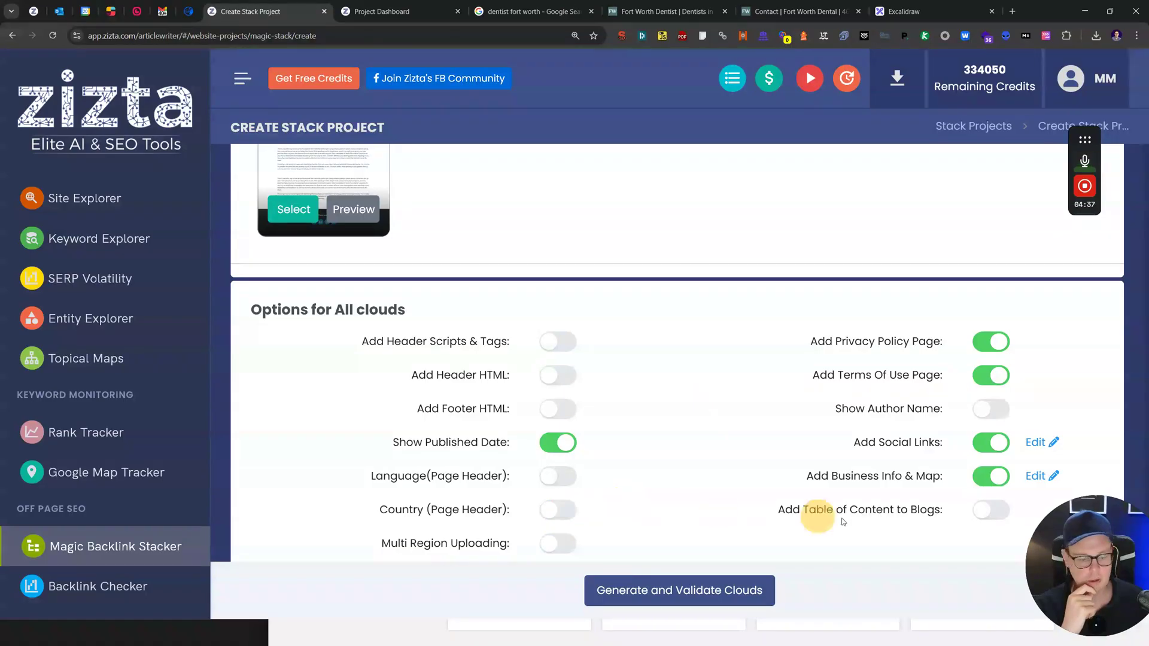
pyautogui.click(985, 512)
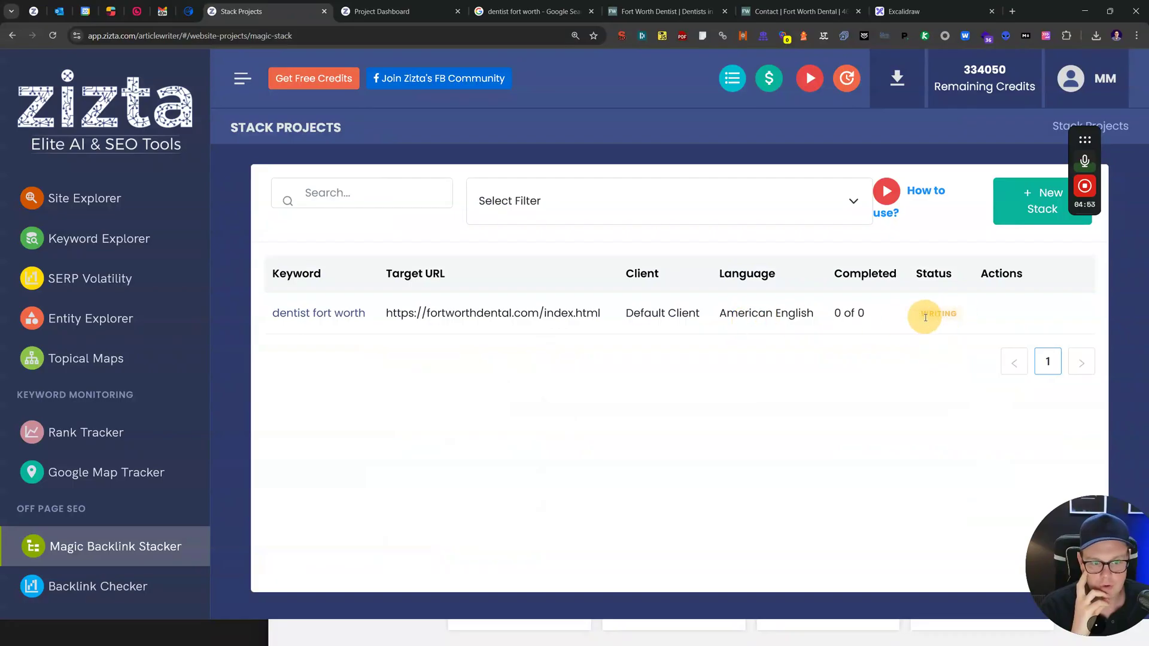
# Step: Track the dentist fort worth stack's status and check the remaining credits
pyautogui.moveTo(919, 314); pyautogui.dragTo(966, 319)
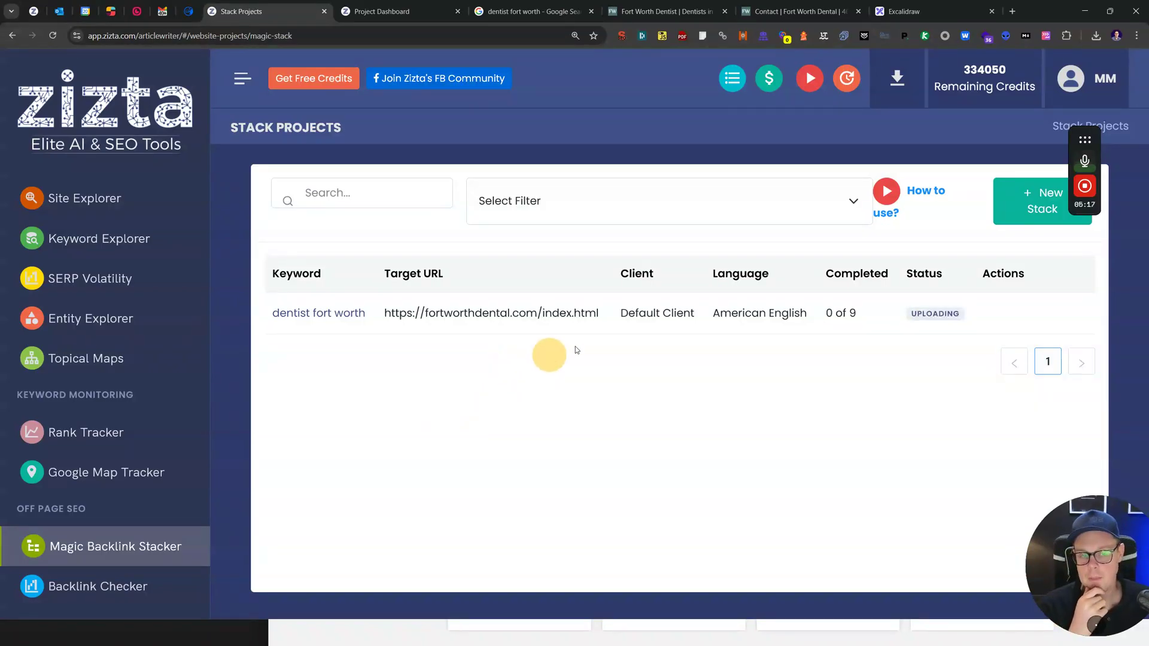
pyautogui.moveTo(984, 69); pyautogui.dragTo(1018, 67)
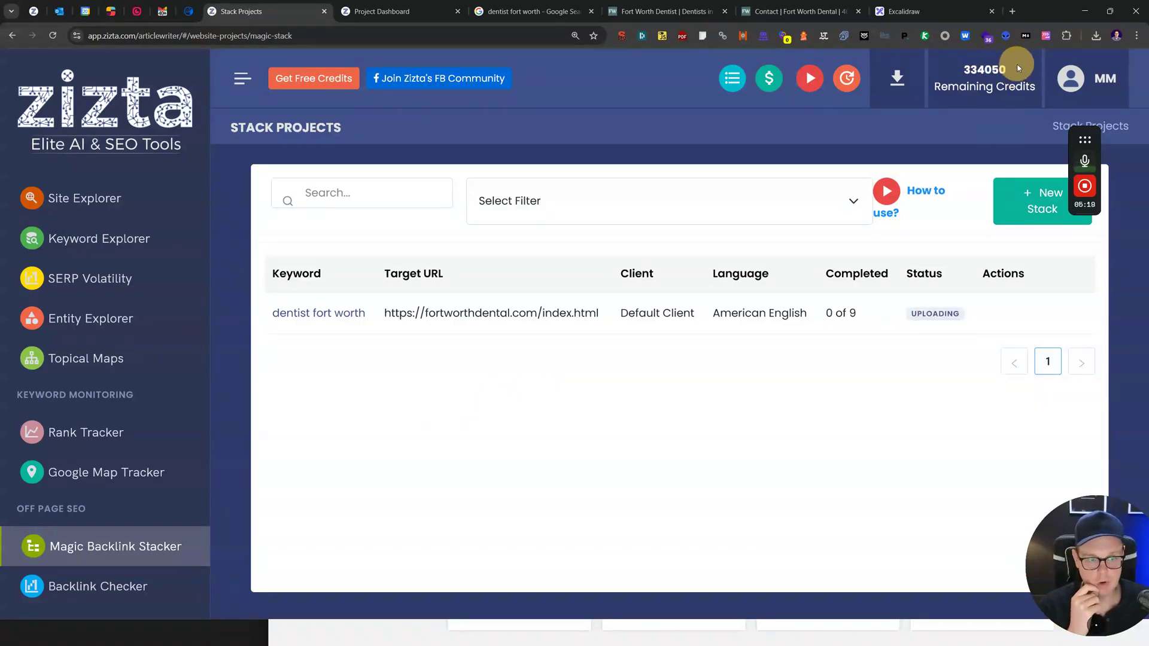
pyautogui.click(1017, 68)
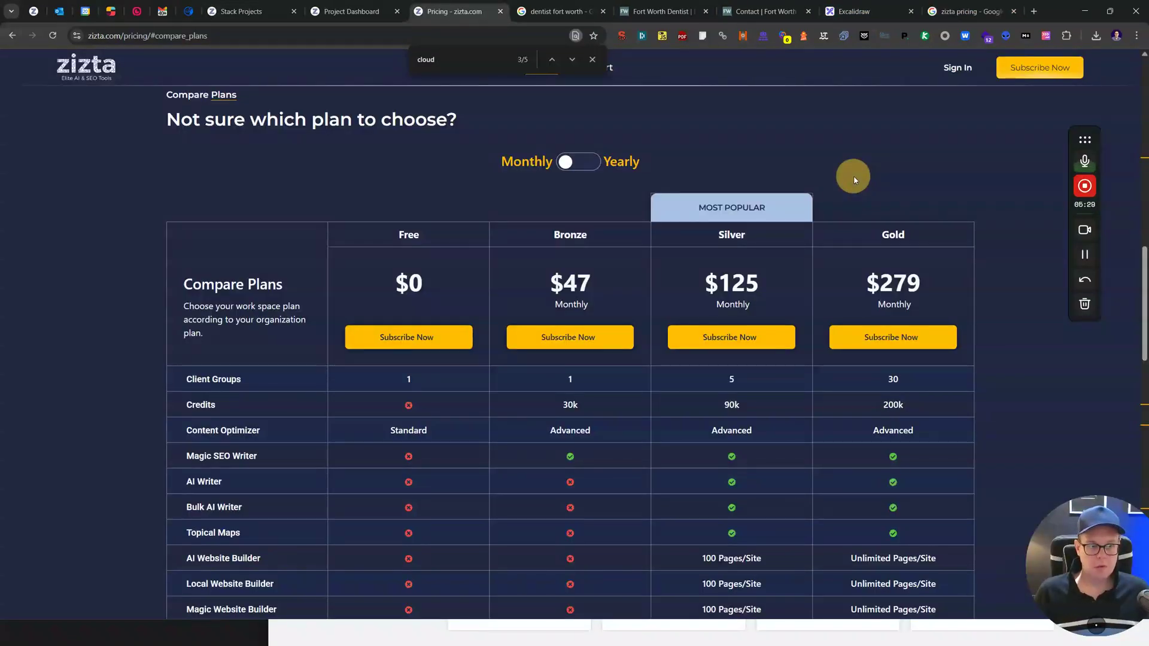
# Step: Highlight Bronze's $47 price and the Upload to Cloud and Push to WordPress rows
pyautogui.moveTo(545, 280); pyautogui.dragTo(603, 285)
pyautogui.click(603, 285)
pyautogui.scroll(-9, 605, 285)
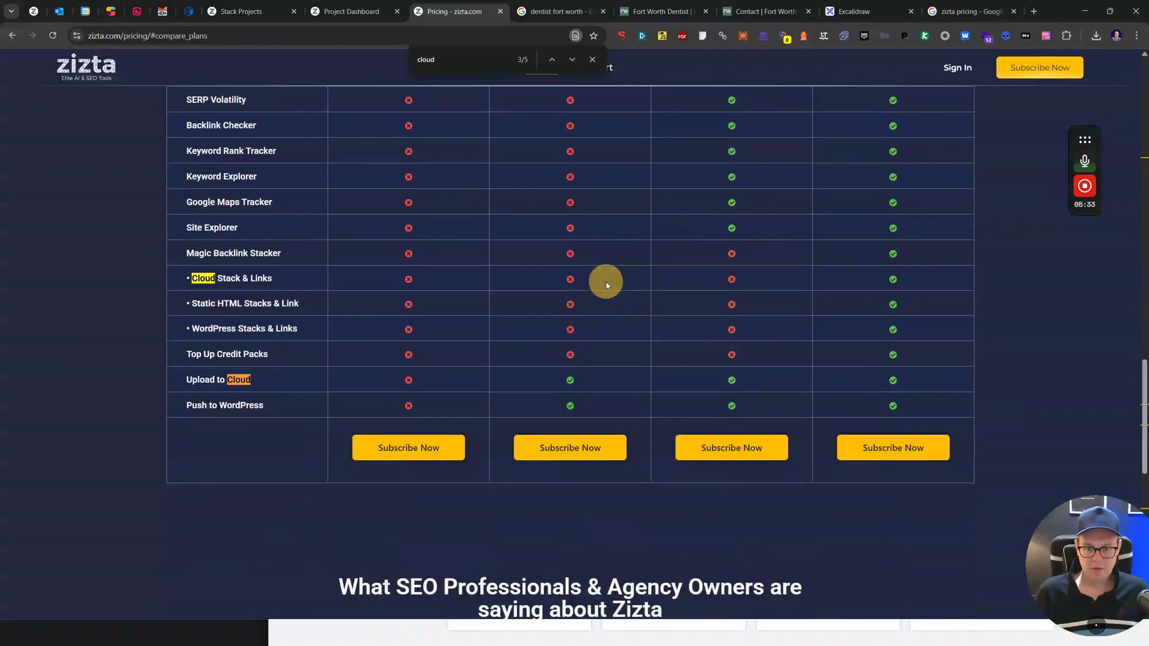
pyautogui.moveTo(178, 381); pyautogui.dragTo(277, 383)
pyautogui.click(275, 379)
pyautogui.scroll(7, 446, 359)
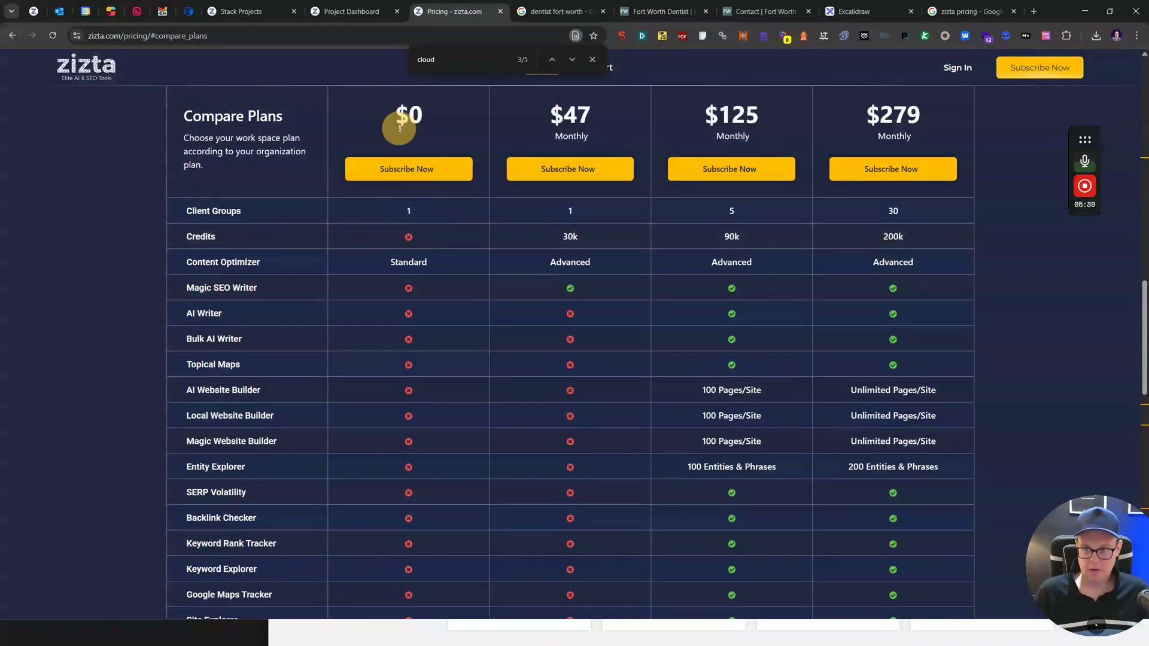
pyautogui.scroll(1, 413, 169)
pyautogui.scroll(-7, 415, 299)
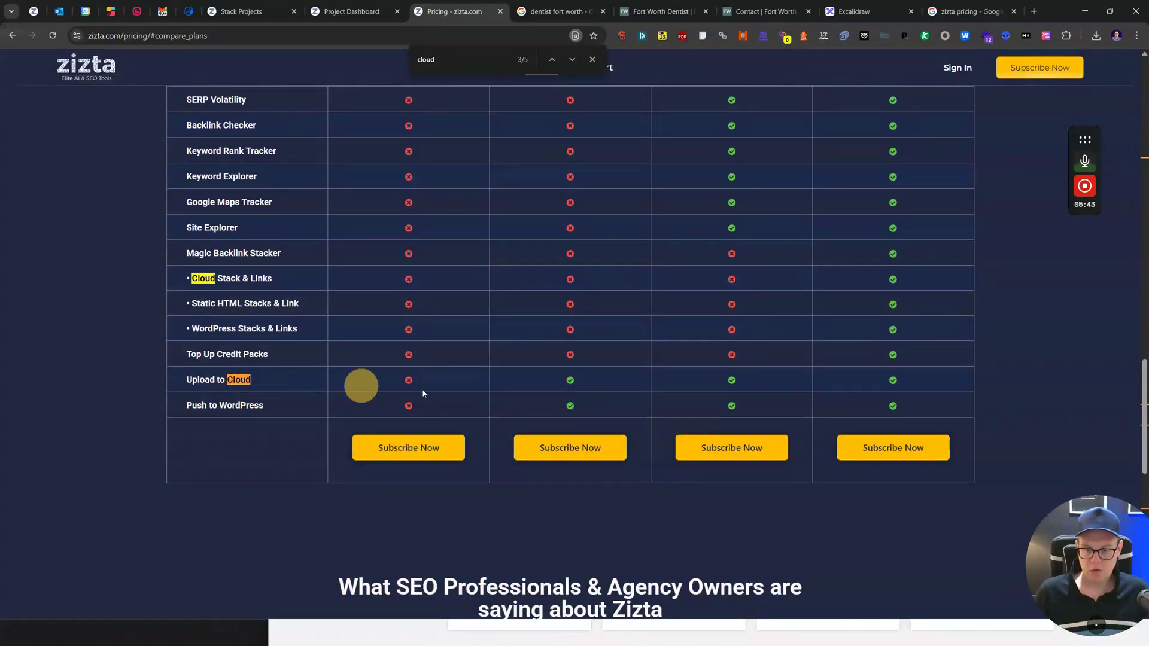
pyautogui.moveTo(188, 405); pyautogui.dragTo(267, 377)
pyautogui.click(295, 377)
# Step: Zoom the pricing page in and highlight Upload to Cloud, Push to WordPress and Magic Backlink Stacker
pyautogui.hotkey('ctrl', '+')
pyautogui.hotkey('ctrl', '+')
pyautogui.scroll(-2, 218, 392)
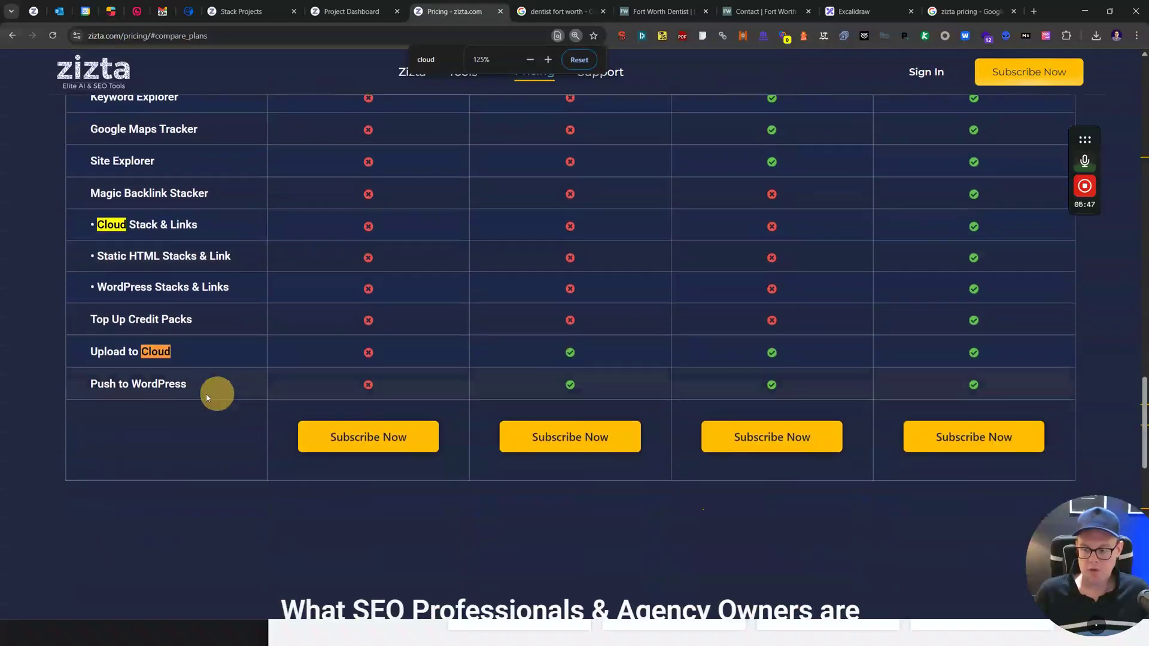
pyautogui.moveTo(93, 356); pyautogui.dragTo(184, 353)
pyautogui.click(84, 391)
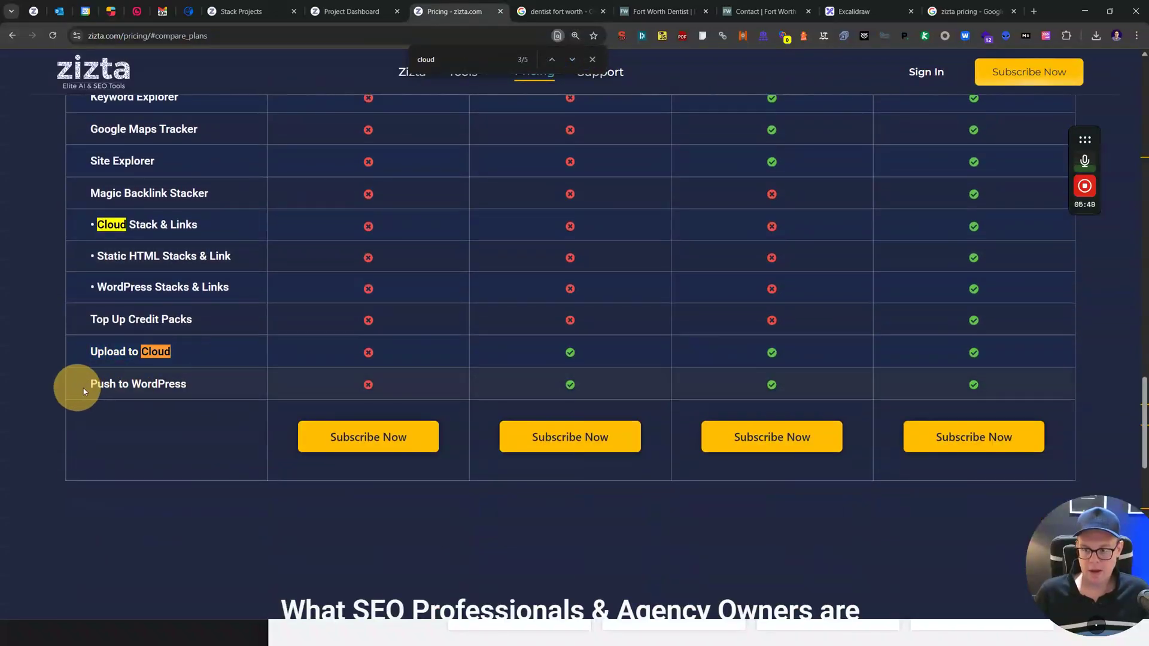
pyautogui.click(246, 389)
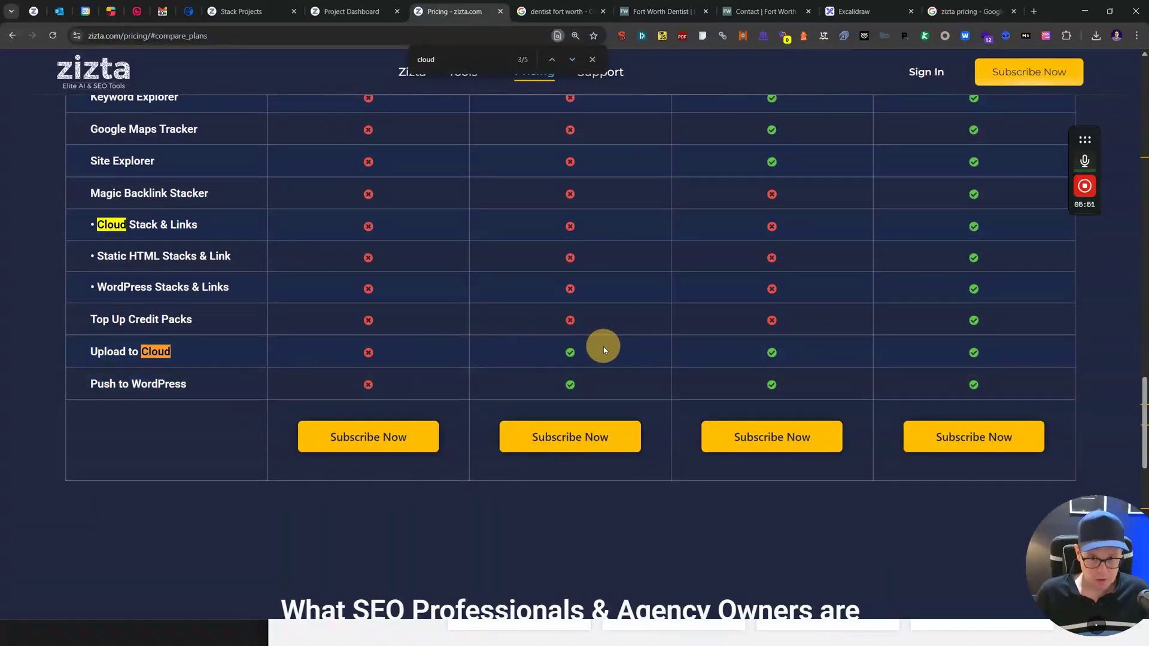
pyautogui.scroll(6, 603, 347)
pyautogui.scroll(3, 605, 346)
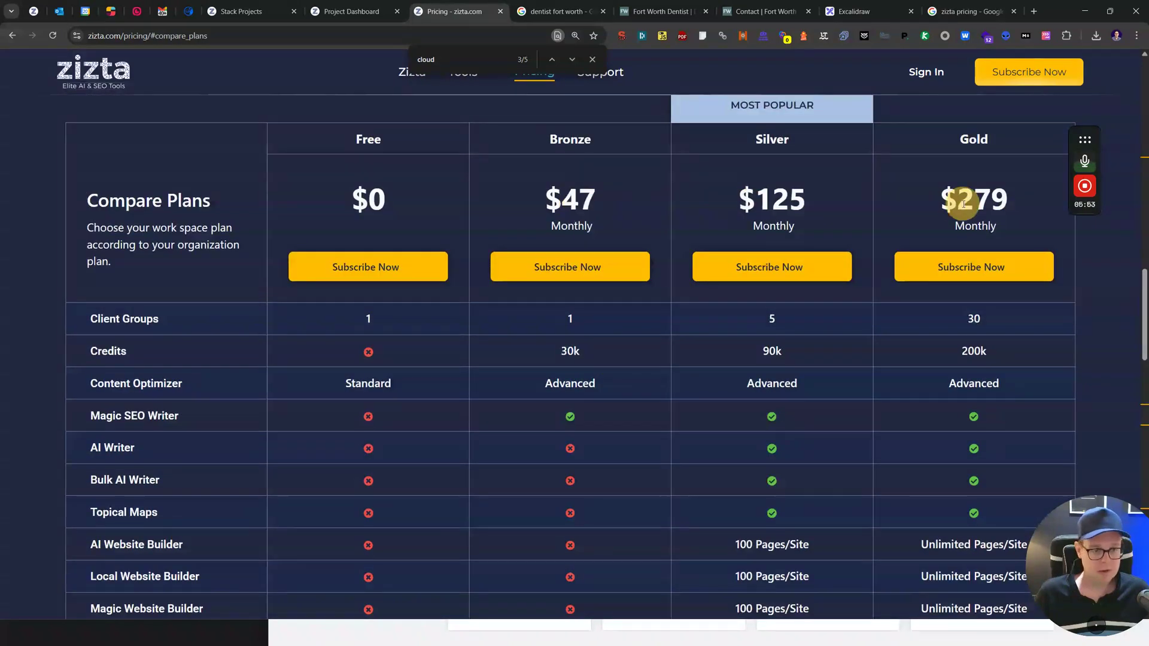
pyautogui.scroll(-9, 939, 248)
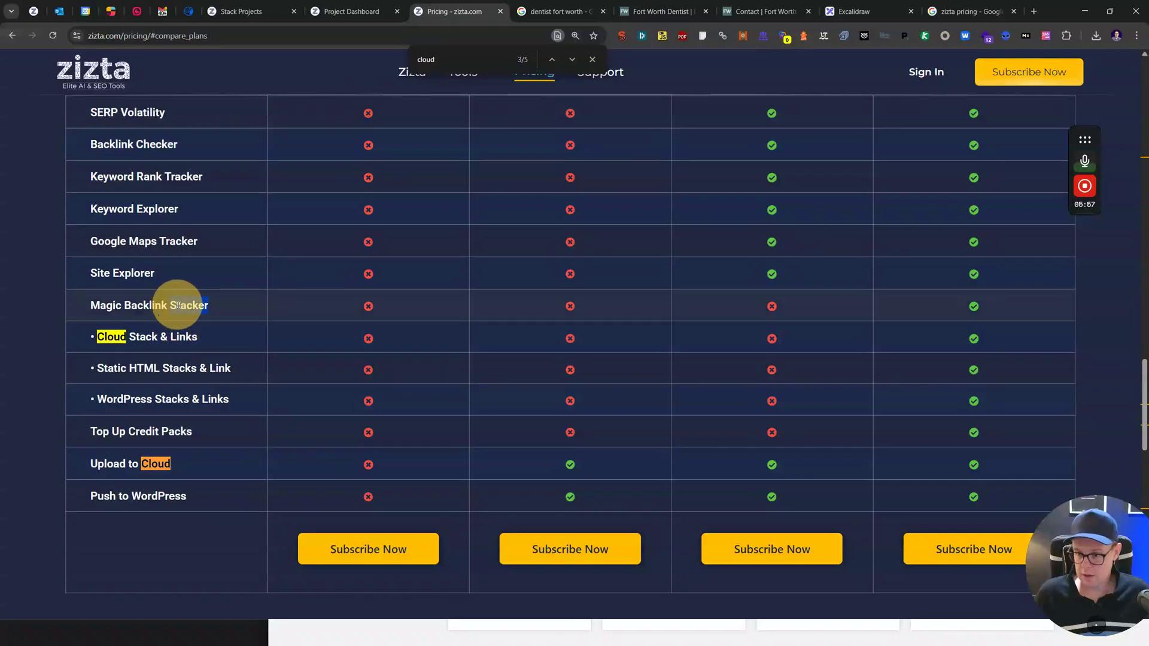
pyautogui.moveTo(102, 303); pyautogui.dragTo(231, 299)
# Step: Highlight Gold's unlimited pages for the Magic, Local and AI Website Builders
pyautogui.scroll(9, 1035, 301)
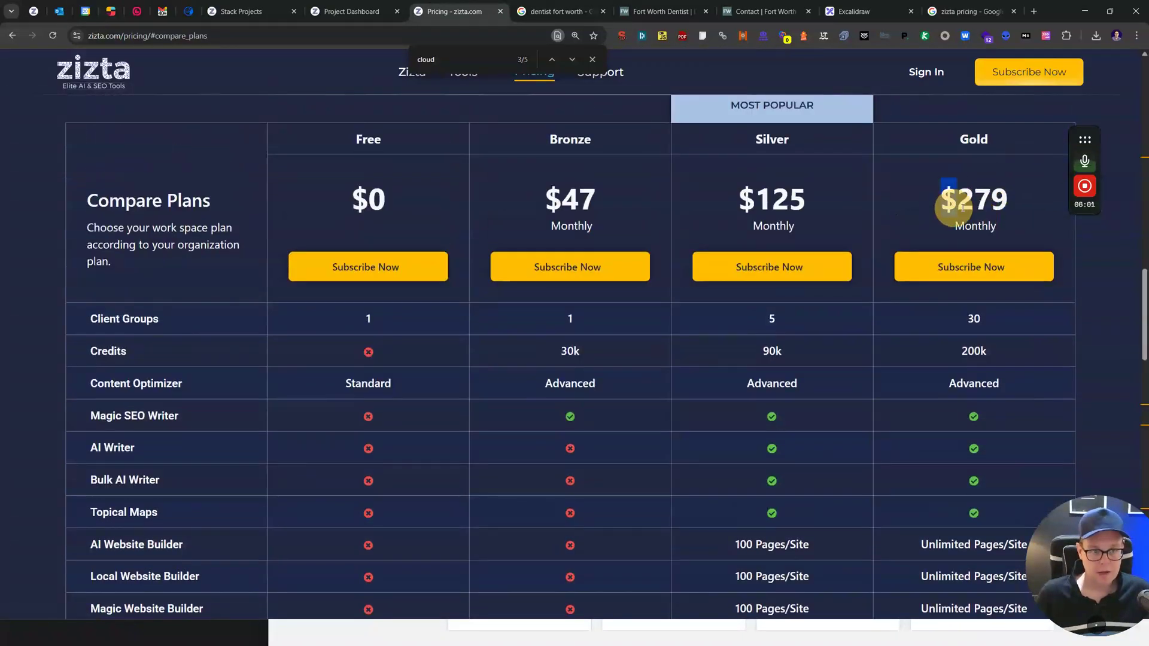
pyautogui.scroll(-1, 986, 323)
pyautogui.scroll(-5, 984, 333)
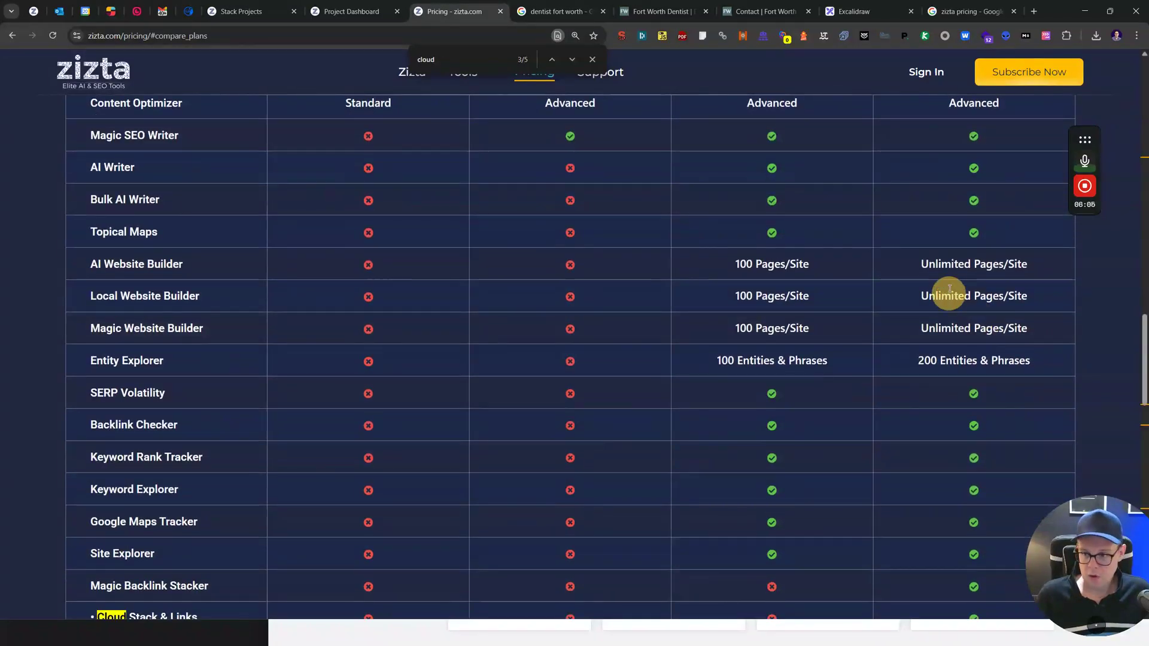
pyautogui.moveTo(922, 328); pyautogui.dragTo(1039, 321)
pyautogui.tripleClick(1013, 297)
pyautogui.tripleClick(1006, 257)
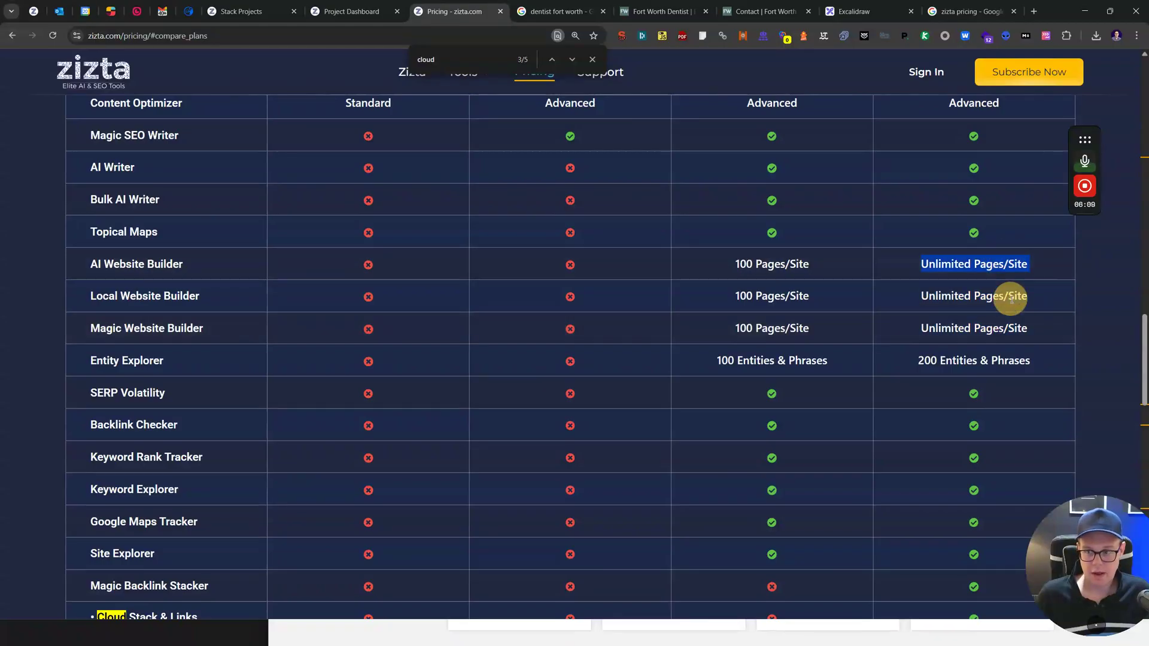
pyautogui.click(766, 331)
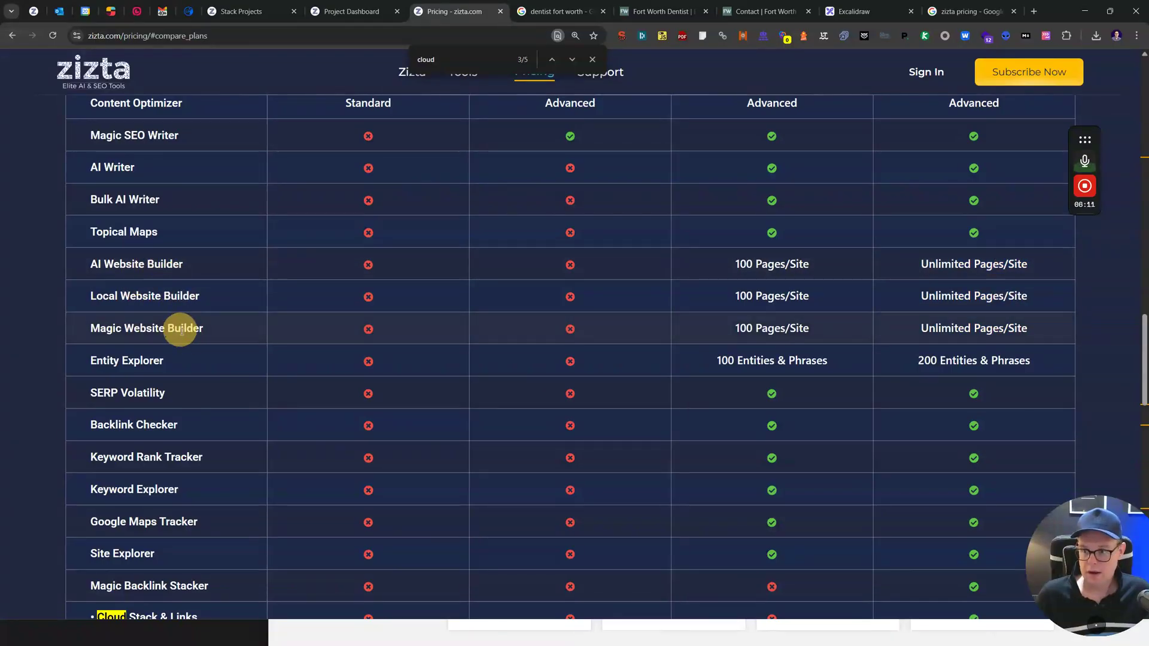
# Step: Close the 'cloud' page search and scroll up to the plan cards, highlighting the credits rollover note
pyautogui.scroll(3, 628, 325)
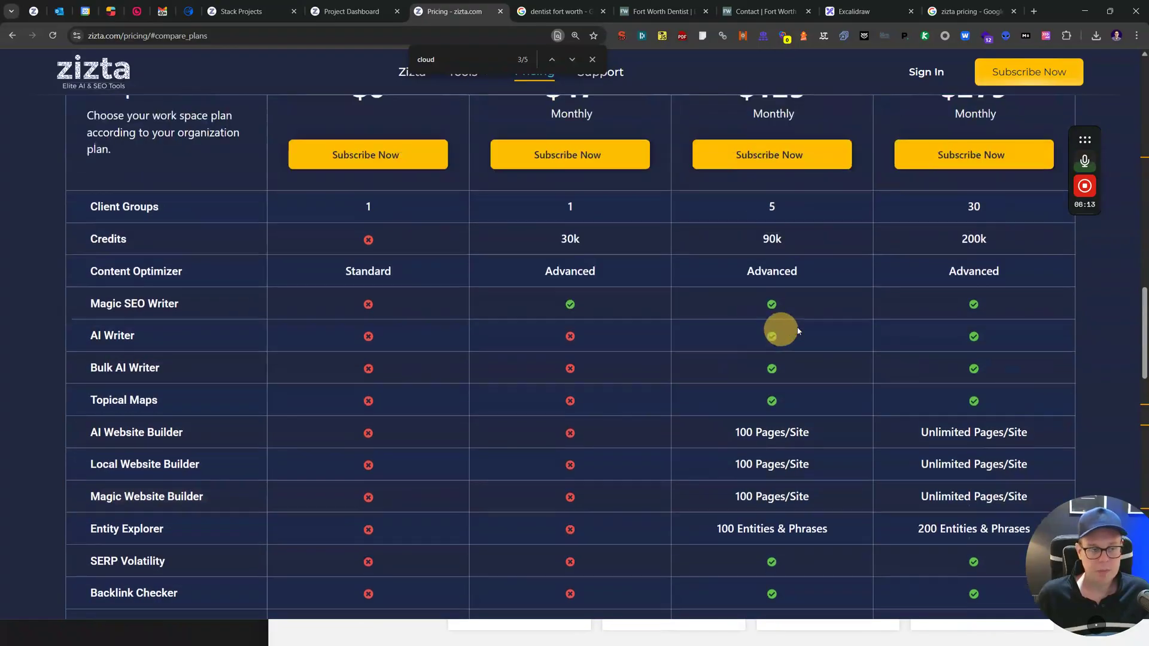
pyautogui.scroll(-10, 854, 306)
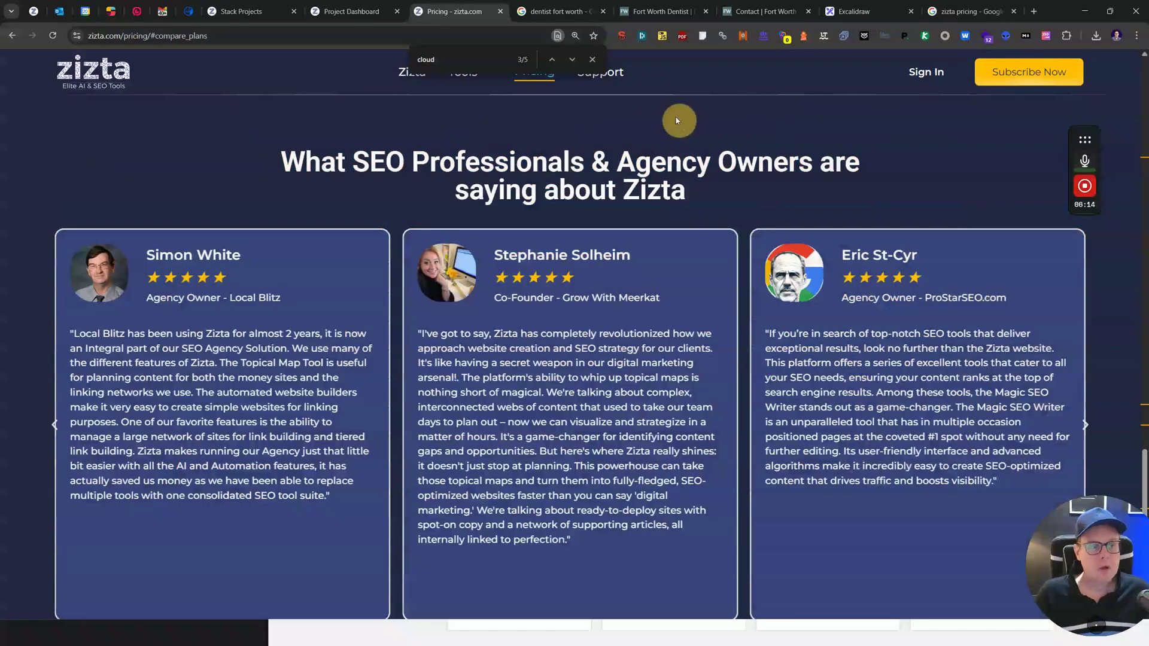
pyautogui.click(593, 60)
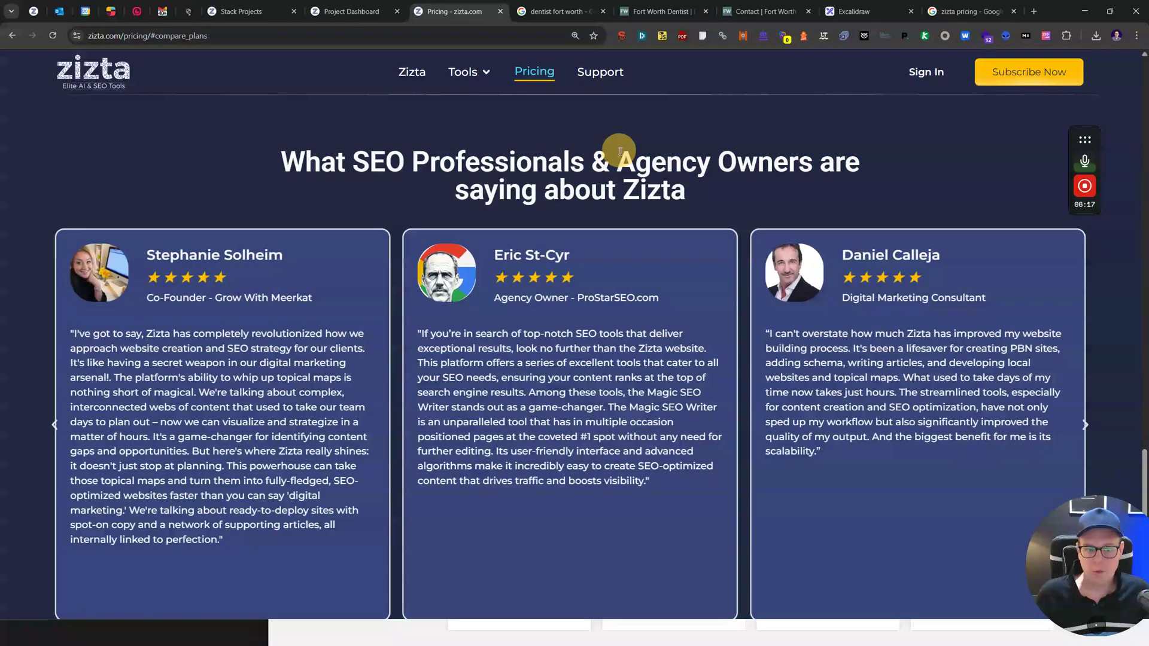
pyautogui.scroll(8, 688, 158)
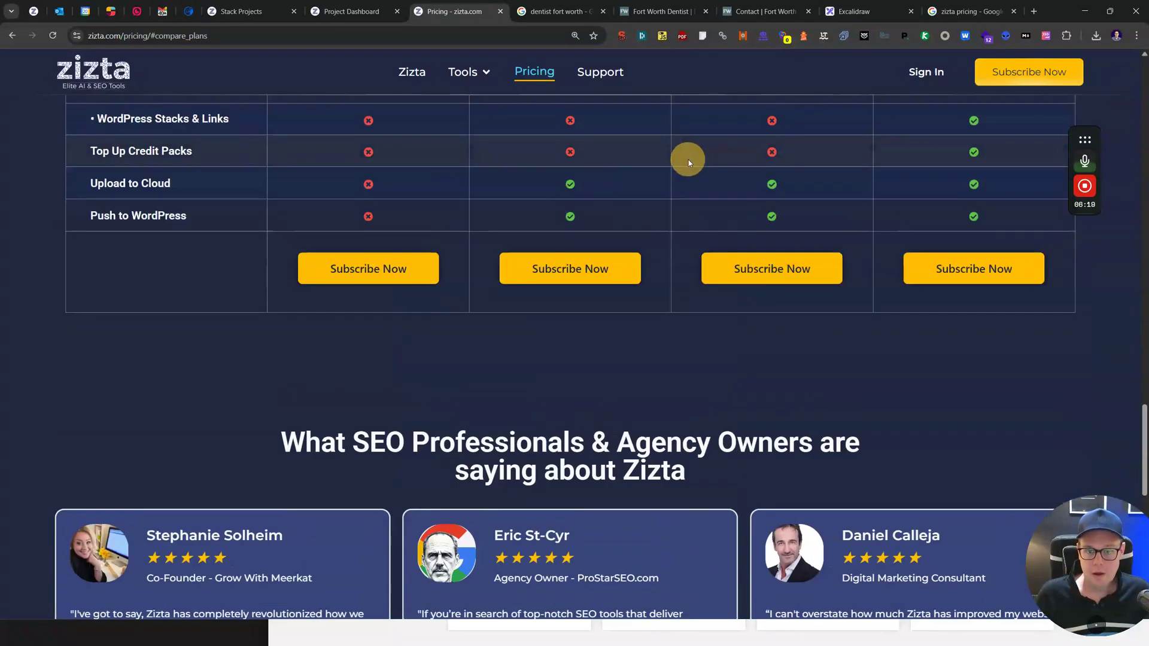
pyautogui.scroll(15, 688, 159)
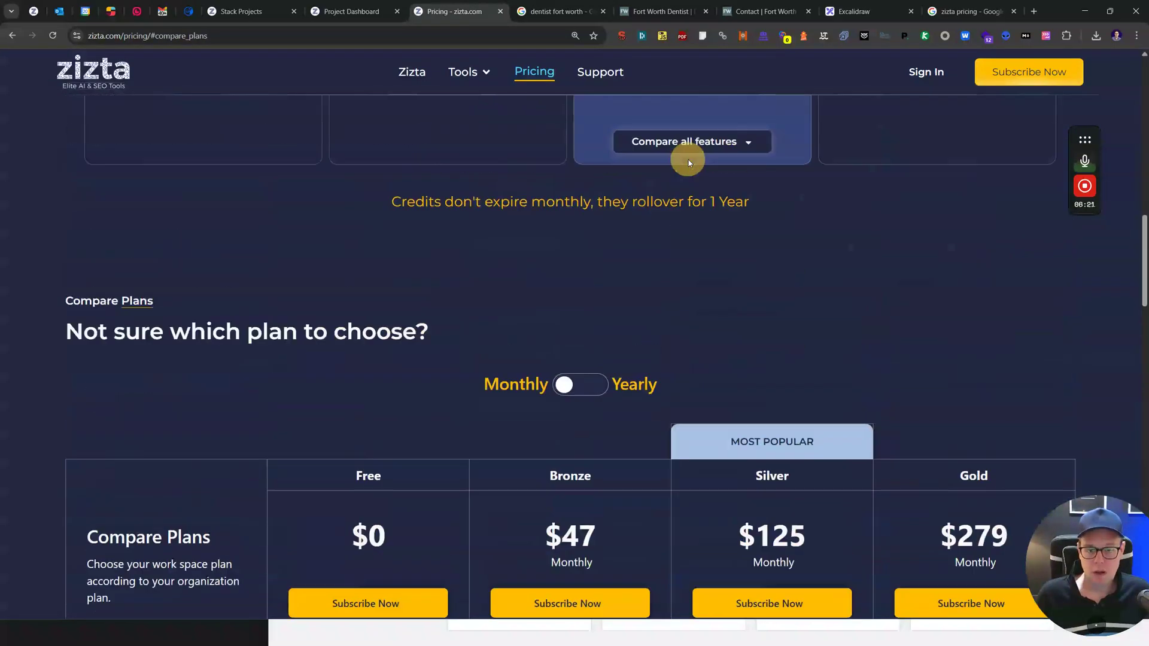
pyautogui.tripleClick(705, 209)
pyautogui.click(738, 210)
pyautogui.scroll(6, 715, 234)
pyautogui.scroll(6, 715, 232)
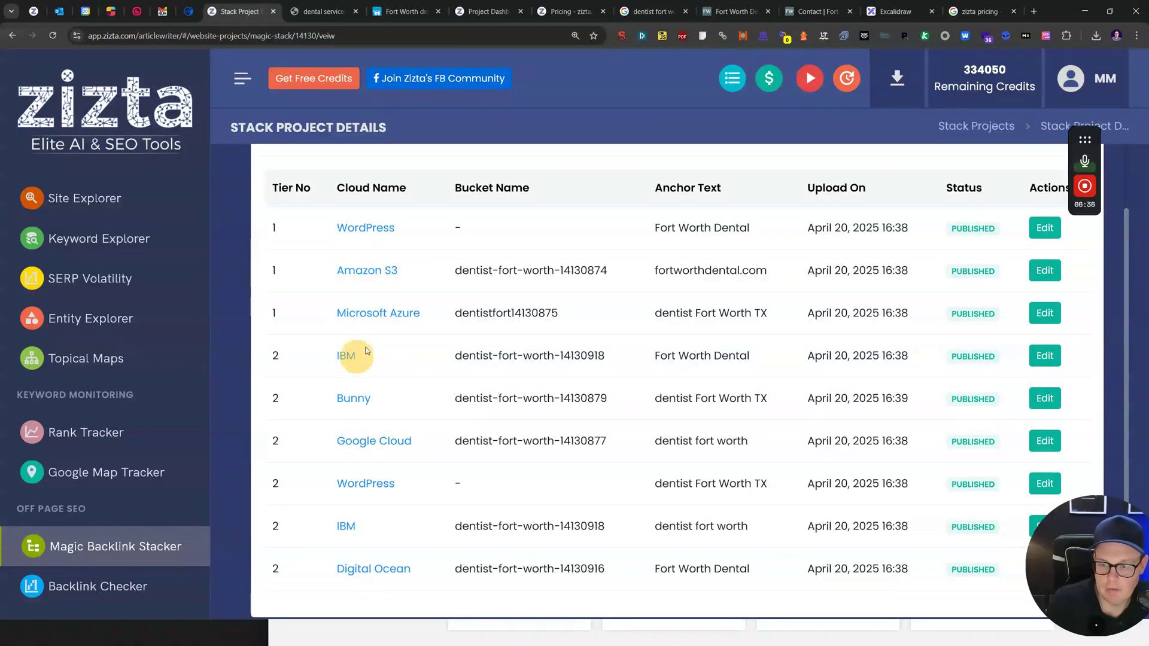
# Step: Open the stack's Amazon S3 link in a new tab and focus its web address
pyautogui.rightClick(379, 269)
pyautogui.click(412, 273)
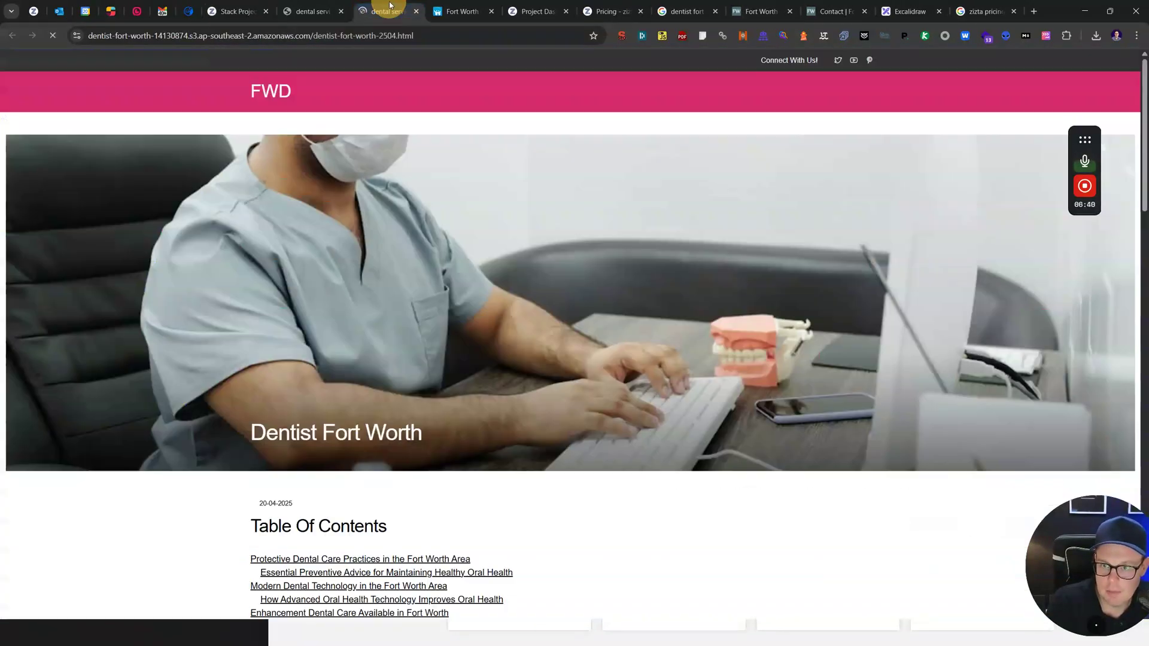
pyautogui.click(258, 38)
pyautogui.moveTo(340, 37); pyautogui.dragTo(268, 37)
pyautogui.hotkey('alt', 'Tab')
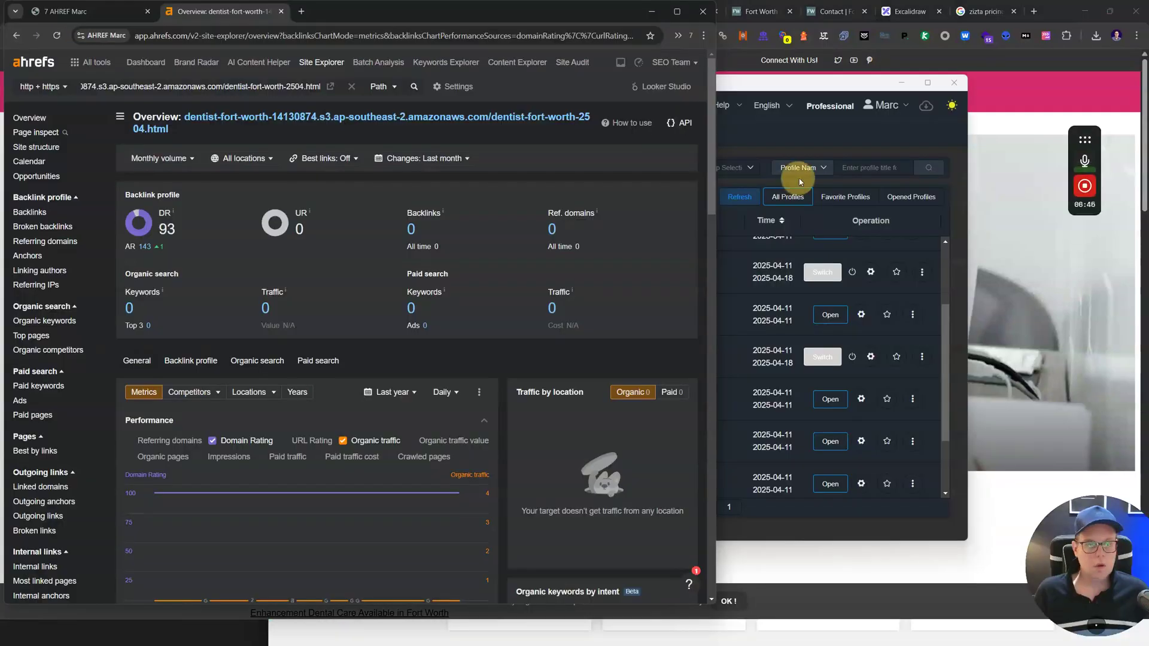
pyautogui.click(676, 12)
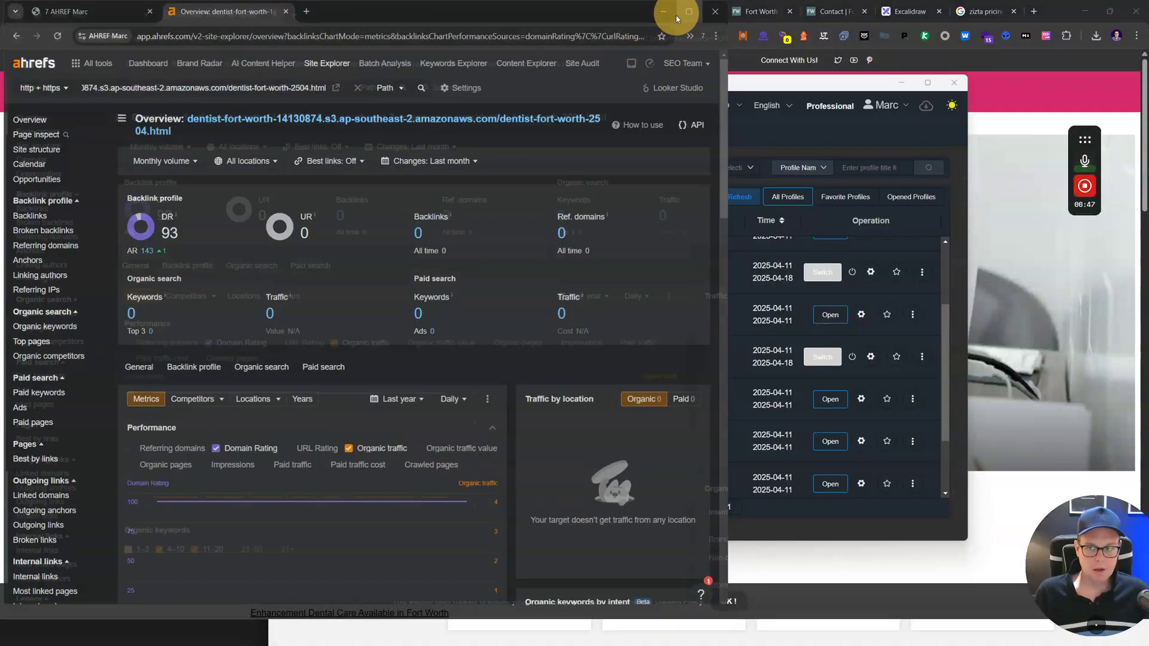
pyautogui.hotkey('ctrl', '+')
pyautogui.hotkey('ctrl', '+')
pyautogui.doubleClick(213, 257)
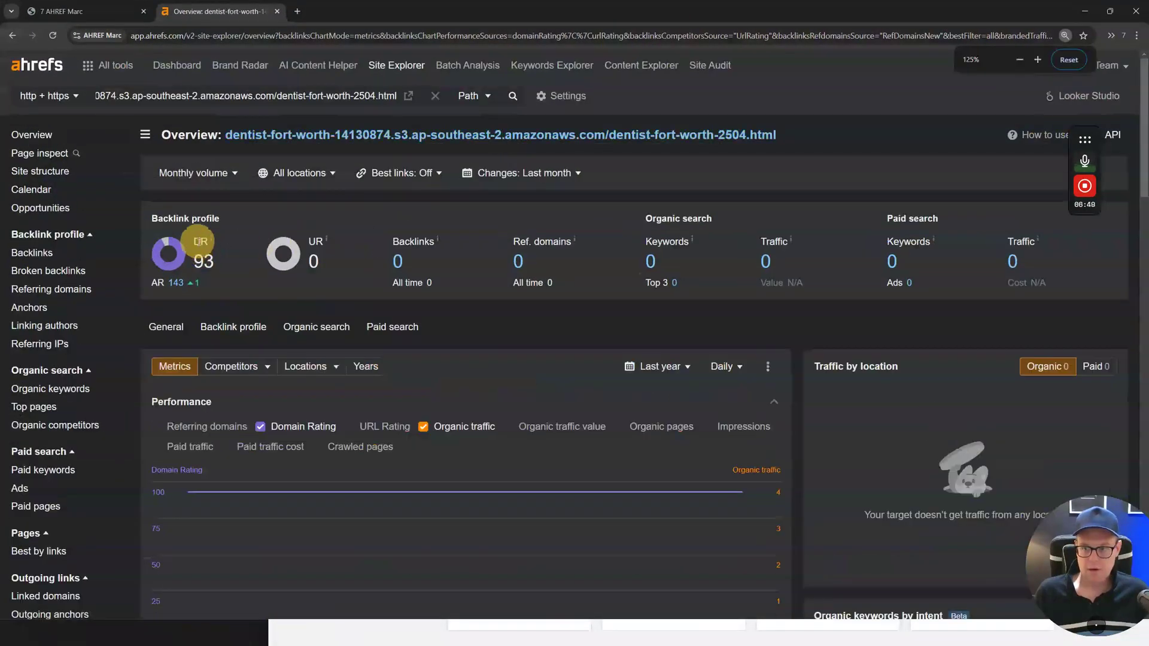
pyautogui.click(1086, 10)
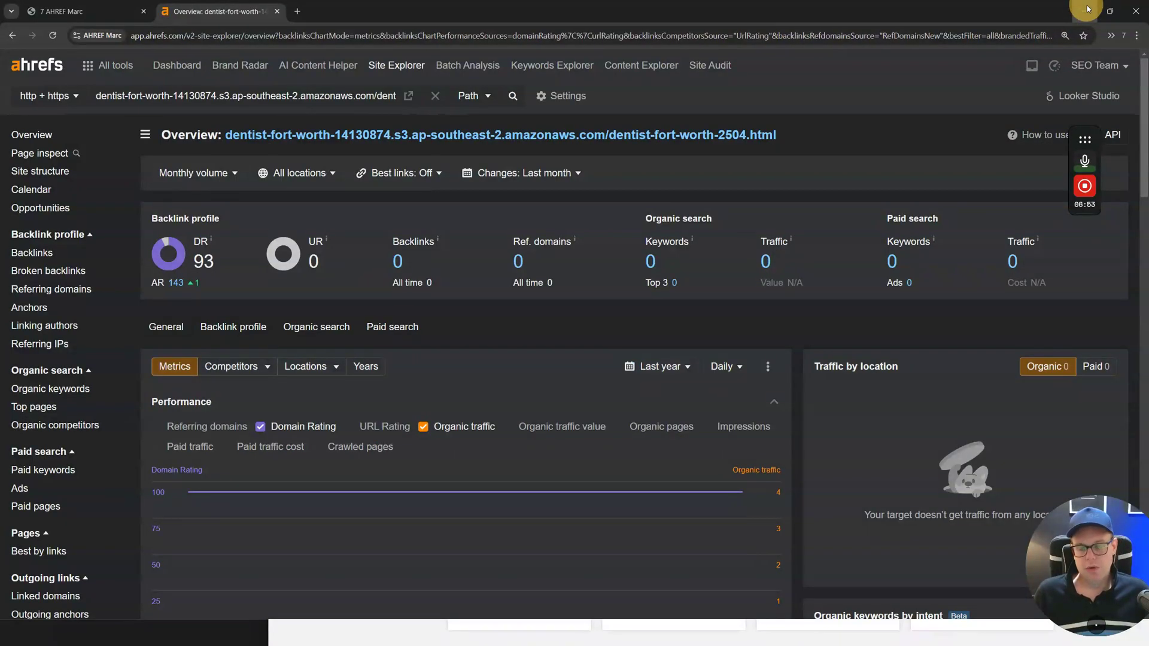
pyautogui.moveTo(151, 215); pyautogui.dragTo(246, 268)
pyautogui.click(245, 268)
pyautogui.moveTo(151, 214)
pyautogui.mouseDown()
pyautogui.moveTo(248, 268)
pyautogui.moveTo(151, 215)
pyautogui.mouseUp()
pyautogui.click(248, 268)
pyautogui.click(258, 274)
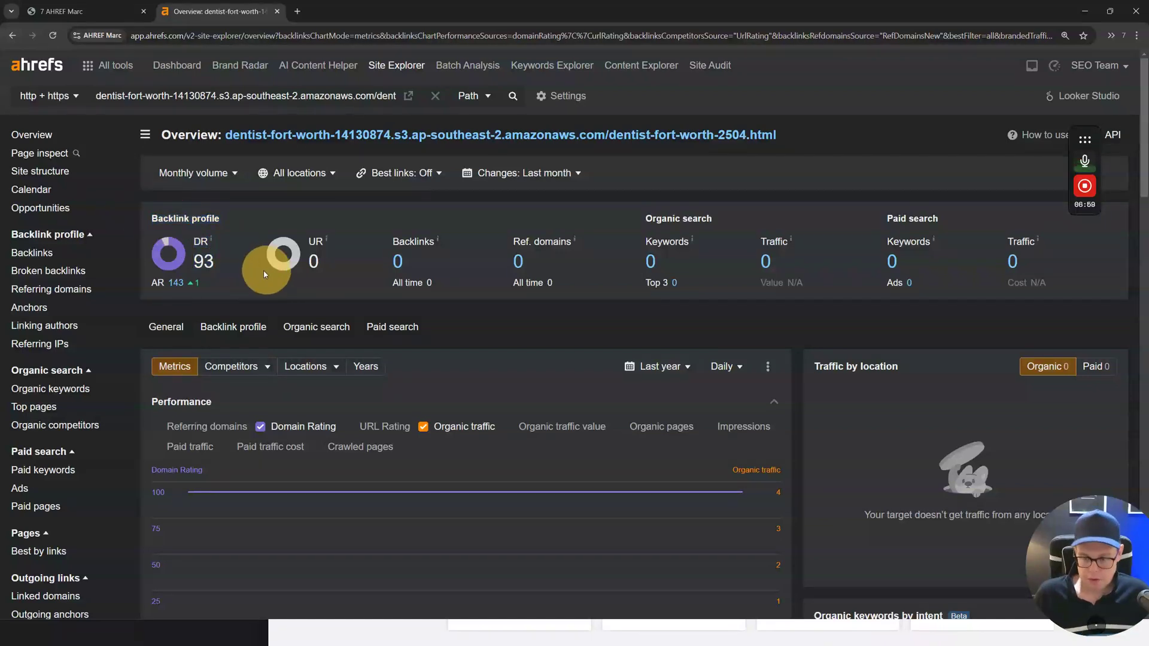
pyautogui.moveTo(257, 274); pyautogui.dragTo(162, 213)
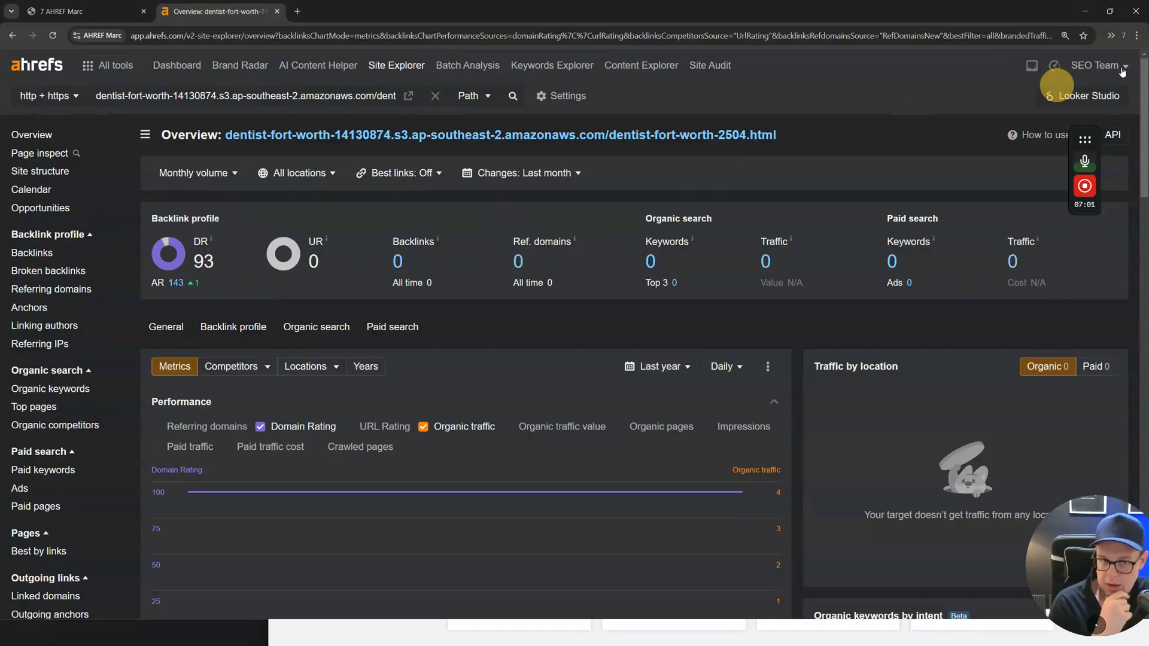
pyautogui.click(1084, 11)
# Step: Scroll over the S3-hosted Dentist Fort Worth page and select its web address
pyautogui.scroll(-15, 263, 329)
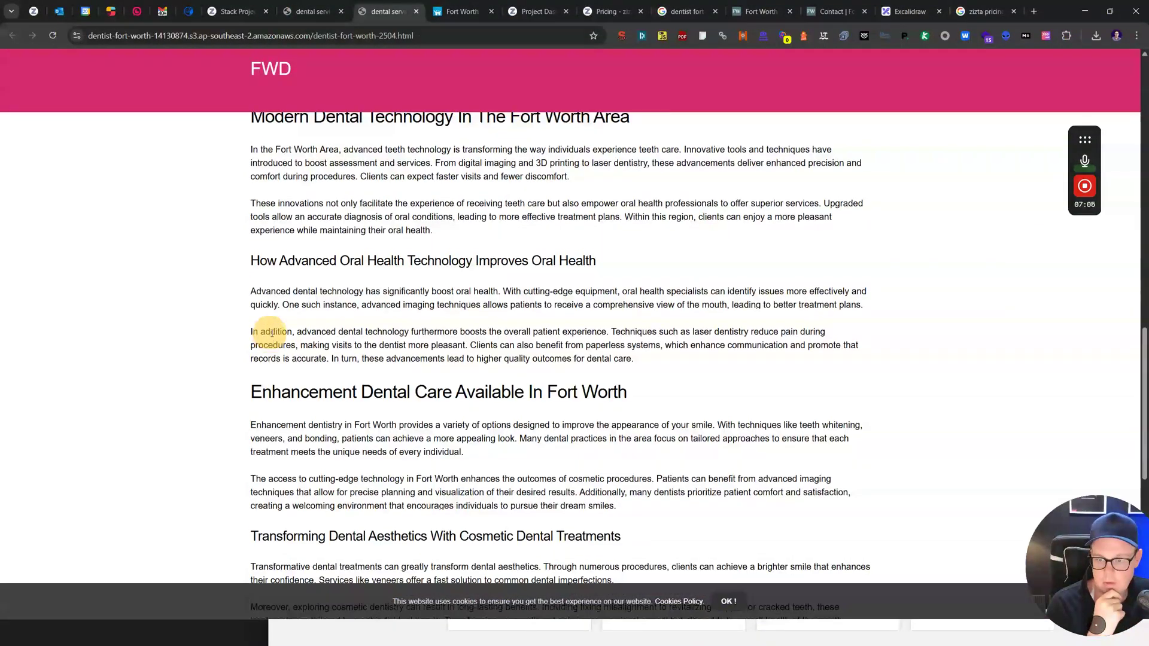
pyautogui.scroll(14, 271, 332)
pyautogui.scroll(-5, 429, 415)
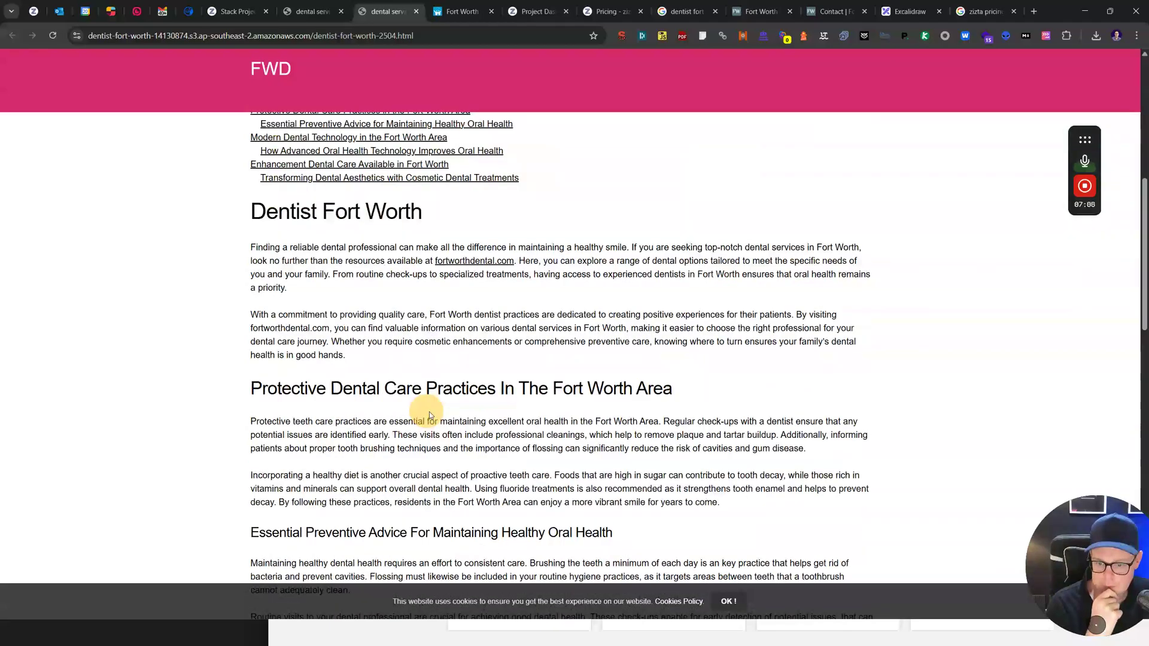
pyautogui.scroll(6, 429, 412)
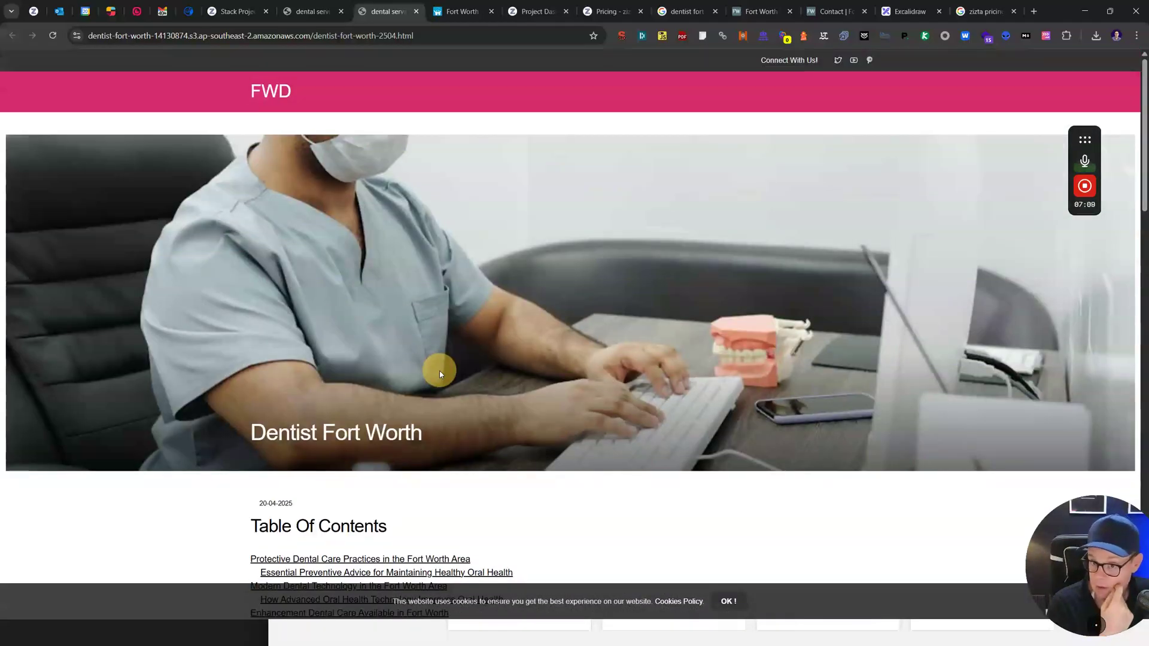
pyautogui.click(395, 35)
pyautogui.click(422, 93)
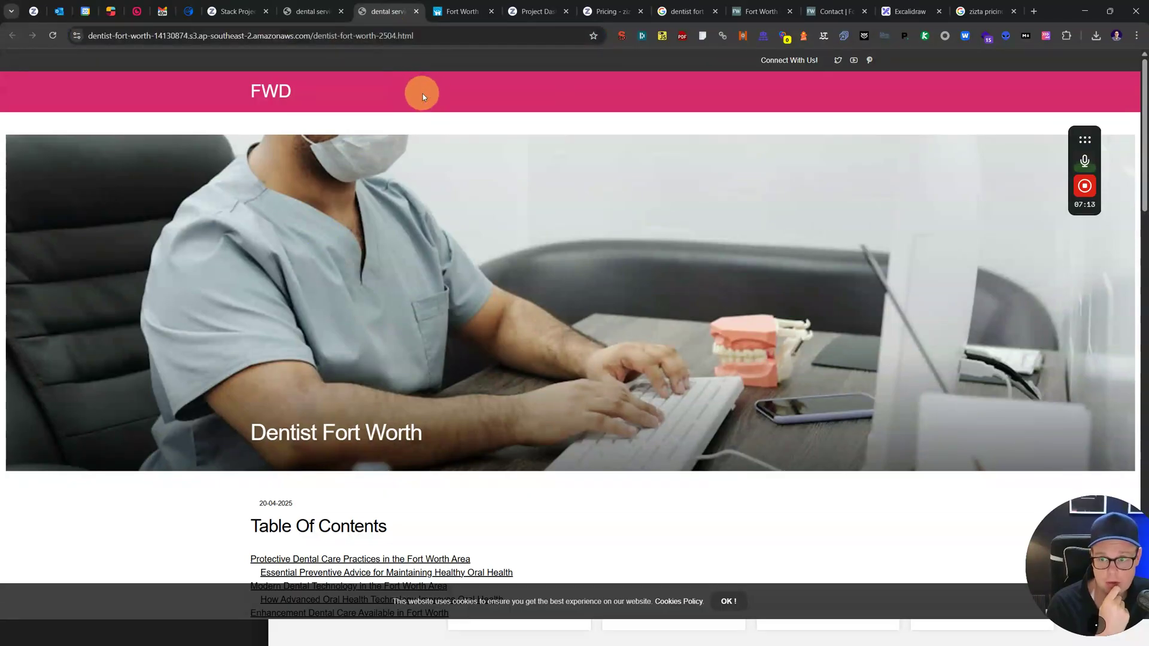
# Step: Highlight the footer contact details, then return to the Dentist Fort Worth article
pyautogui.scroll(-15, 1125, 479)
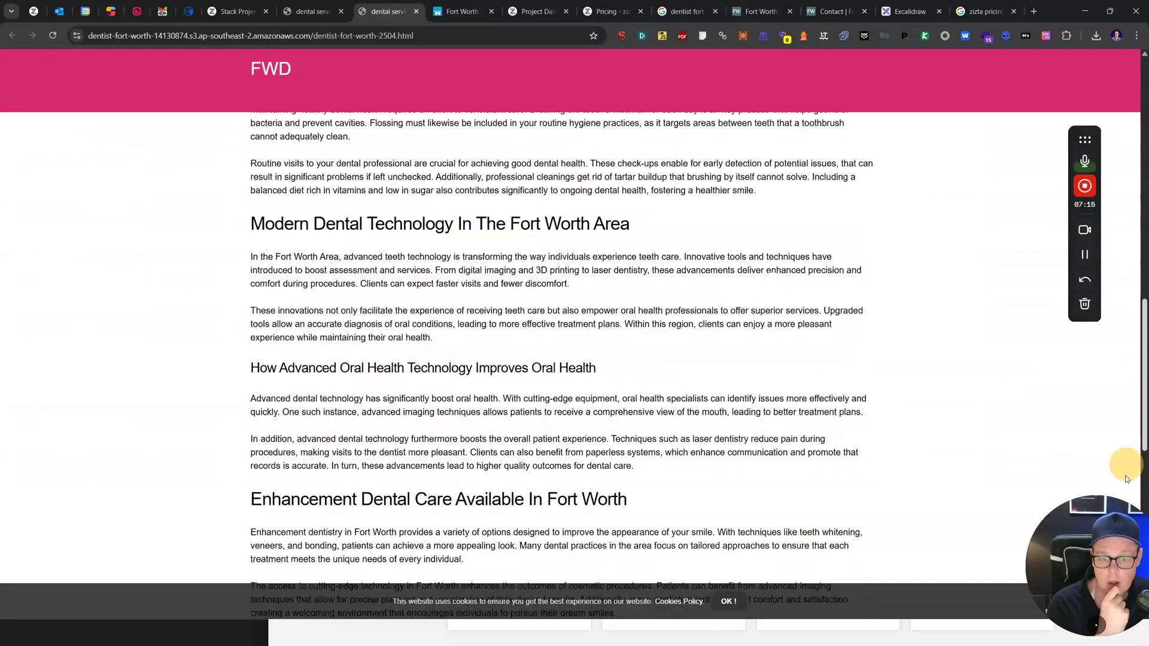
pyautogui.scroll(-10, 1126, 478)
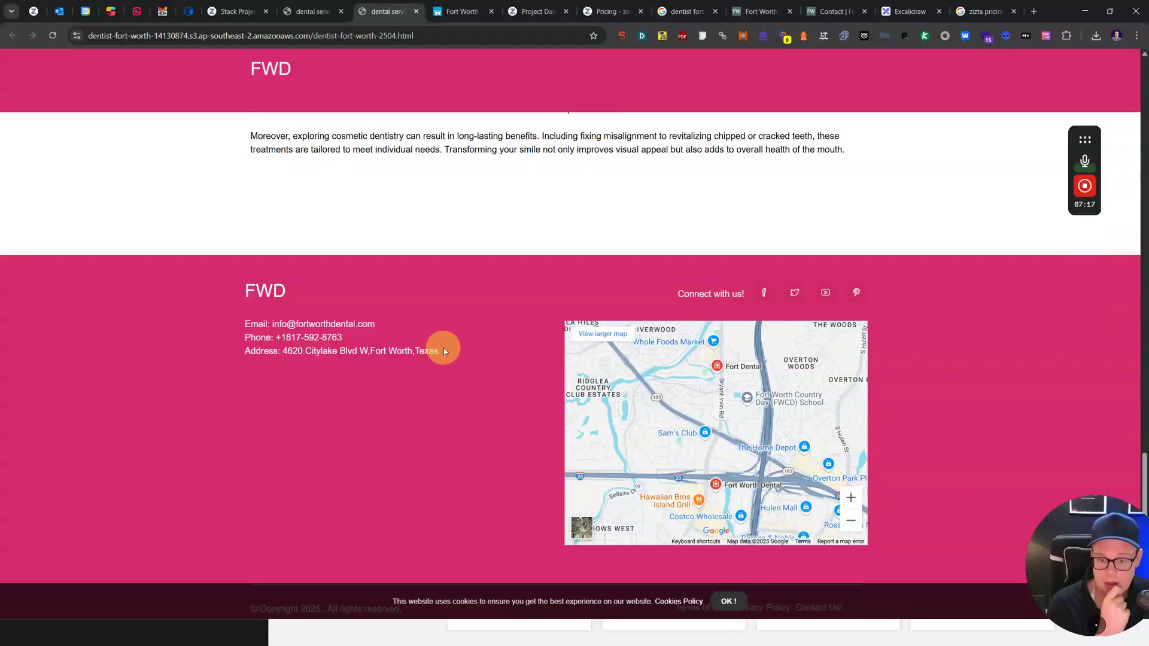
pyautogui.moveTo(264, 299); pyautogui.dragTo(233, 302)
pyautogui.click(233, 302)
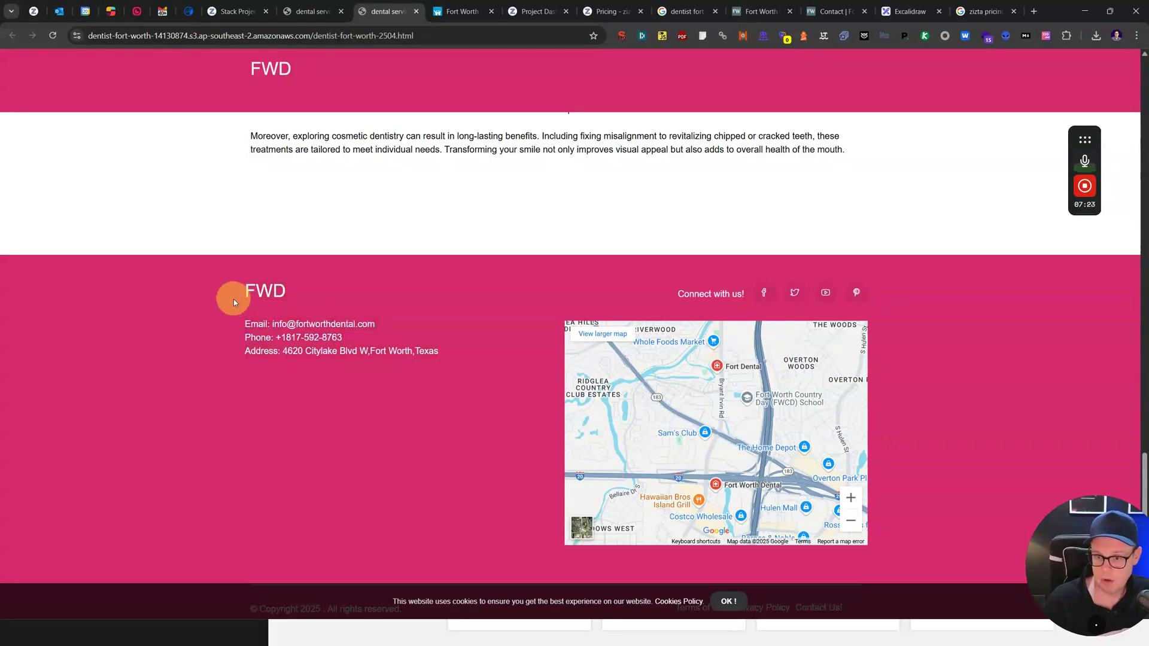
pyautogui.scroll(20, 341, 305)
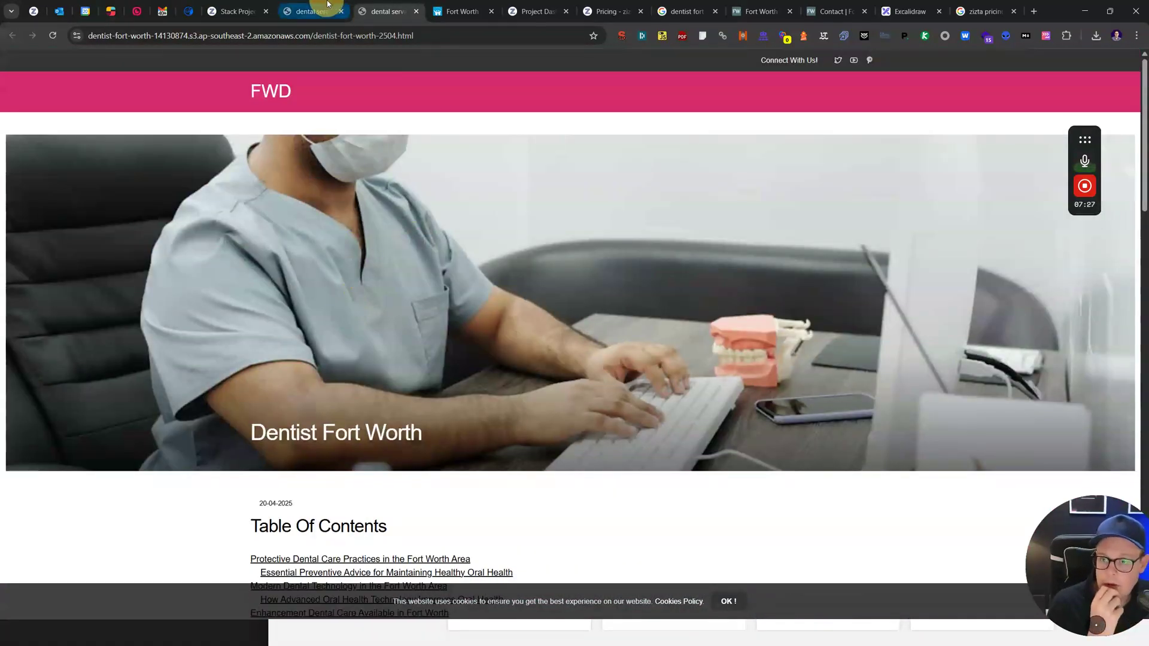
pyautogui.click(327, 5)
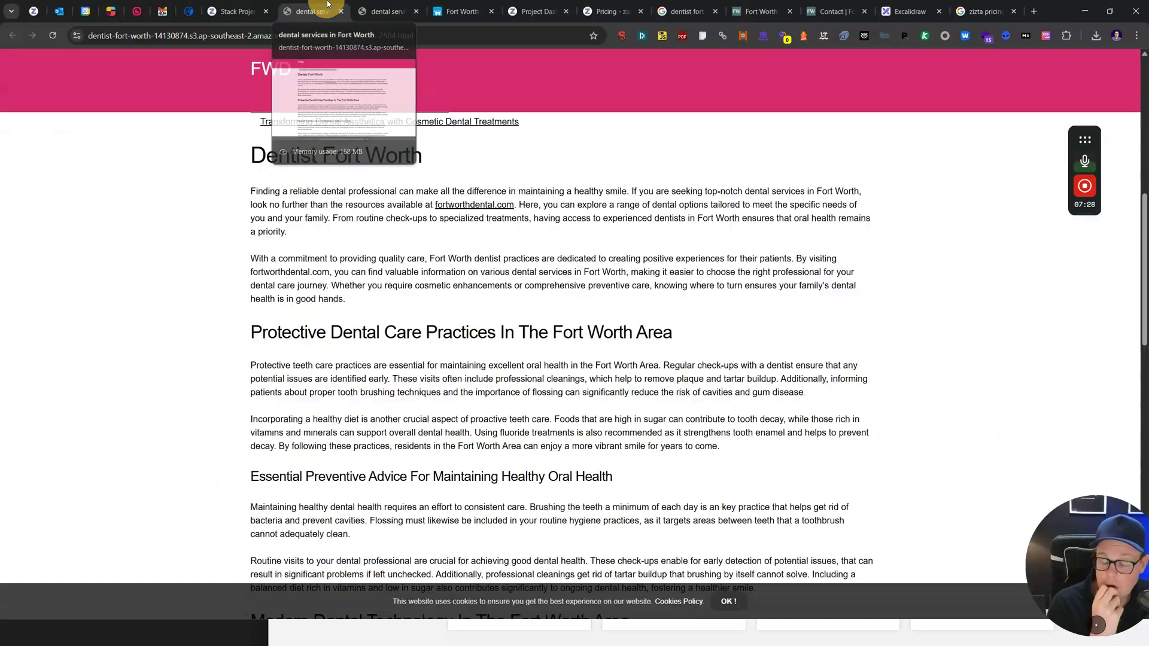
# Step: Return to Zizta's Stack Project Details table of published tier 1 and tier 2 backlinks
pyautogui.click(251, 14)
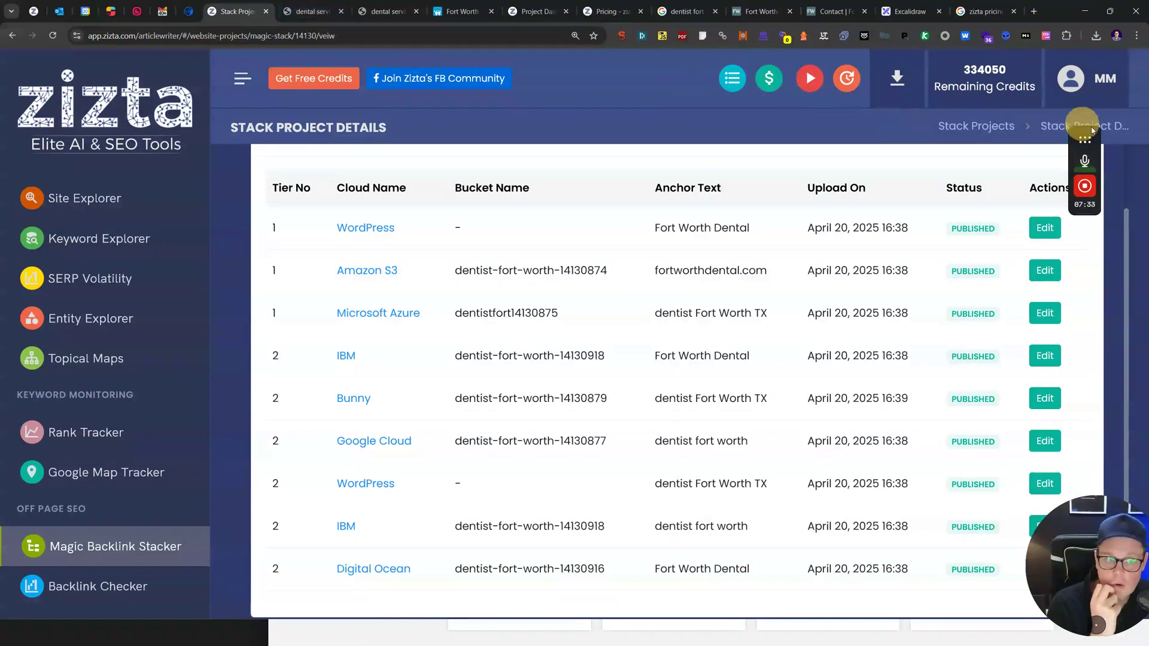
pyautogui.scroll(2, 964, 227)
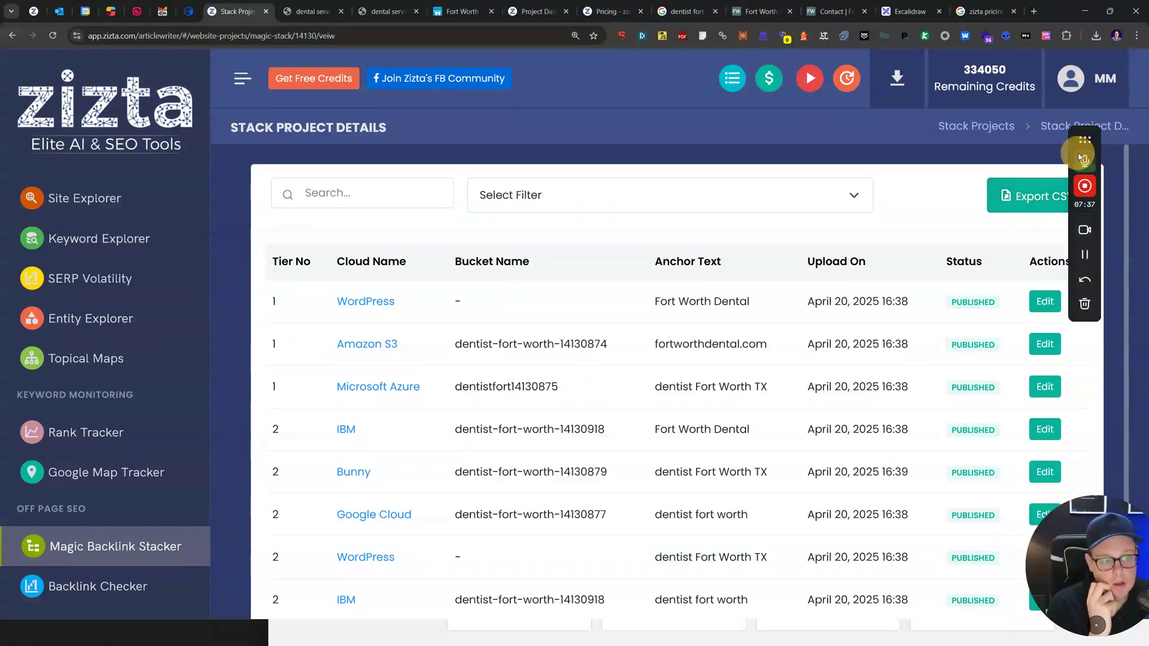
pyautogui.moveTo(1084, 140); pyautogui.dragTo(1121, 285)
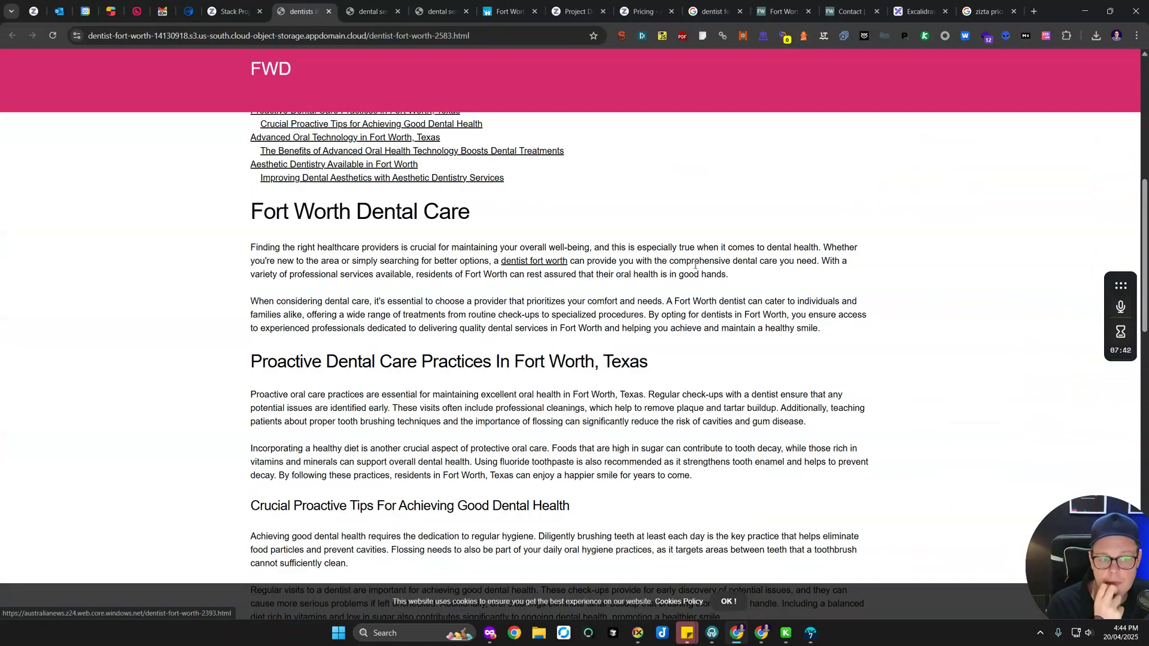
# Step: Follow the 'dentist fort worth' link to the windows.net Fort Worth Dentist page and check its URL
pyautogui.click(513, 262)
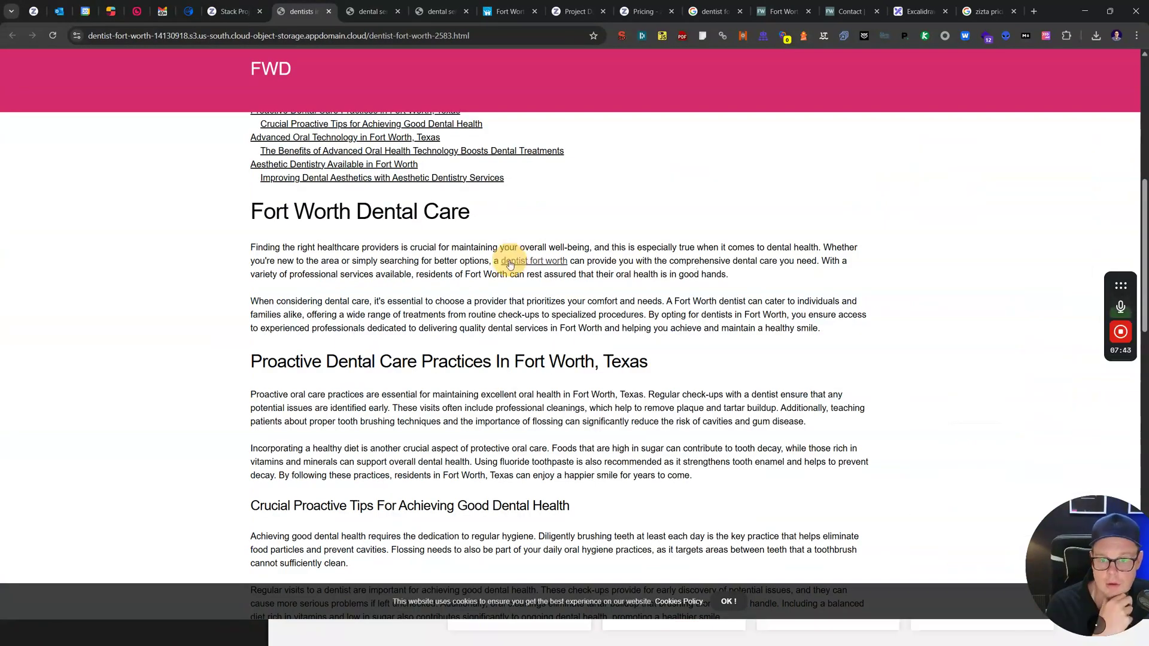
pyautogui.click(543, 265)
pyautogui.click(179, 35)
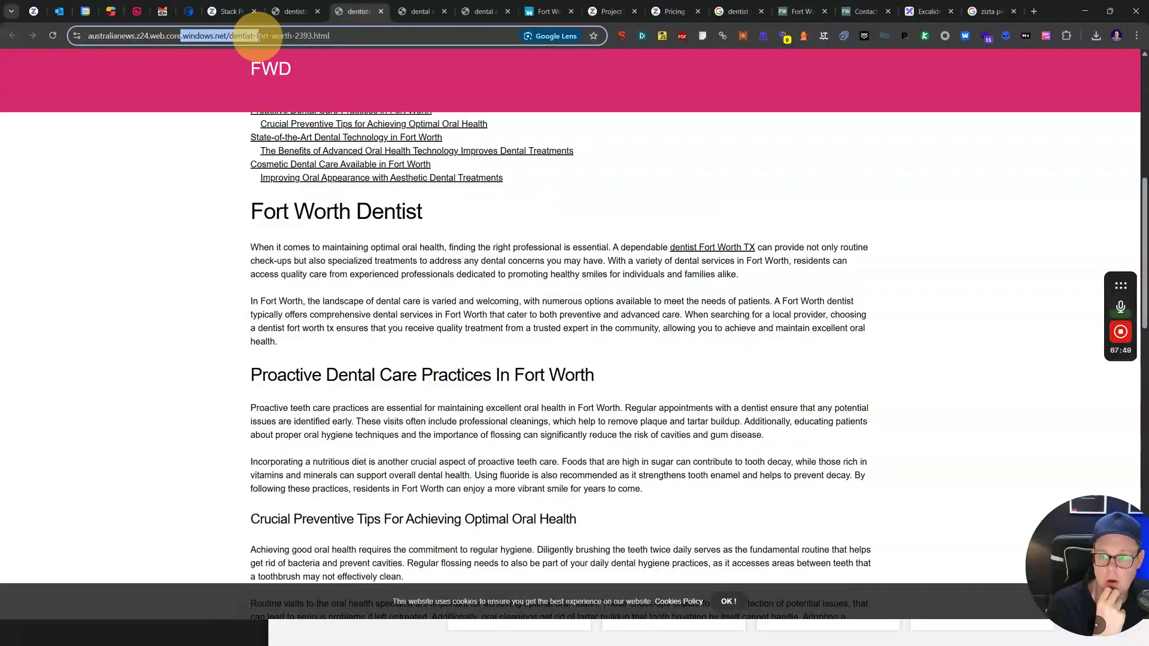
pyautogui.click(394, 35)
# Step: Scroll the Fort Worth Dentist page down to its footer contact details
pyautogui.scroll(5, 256, 229)
pyautogui.scroll(2, 258, 228)
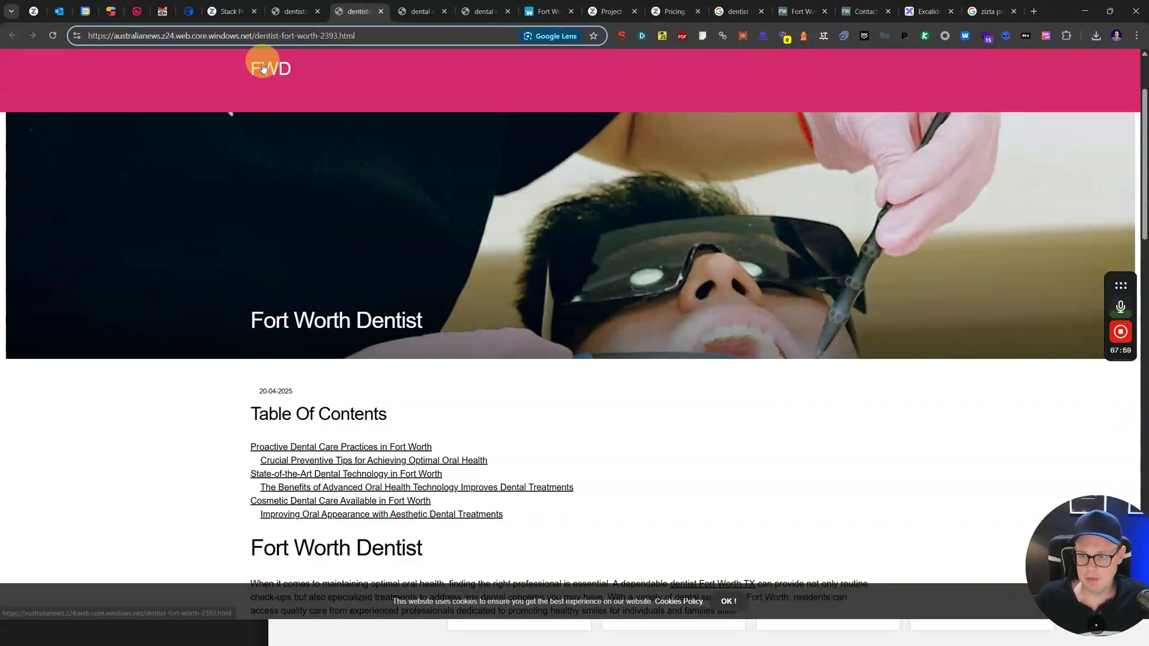
pyautogui.click(296, 73)
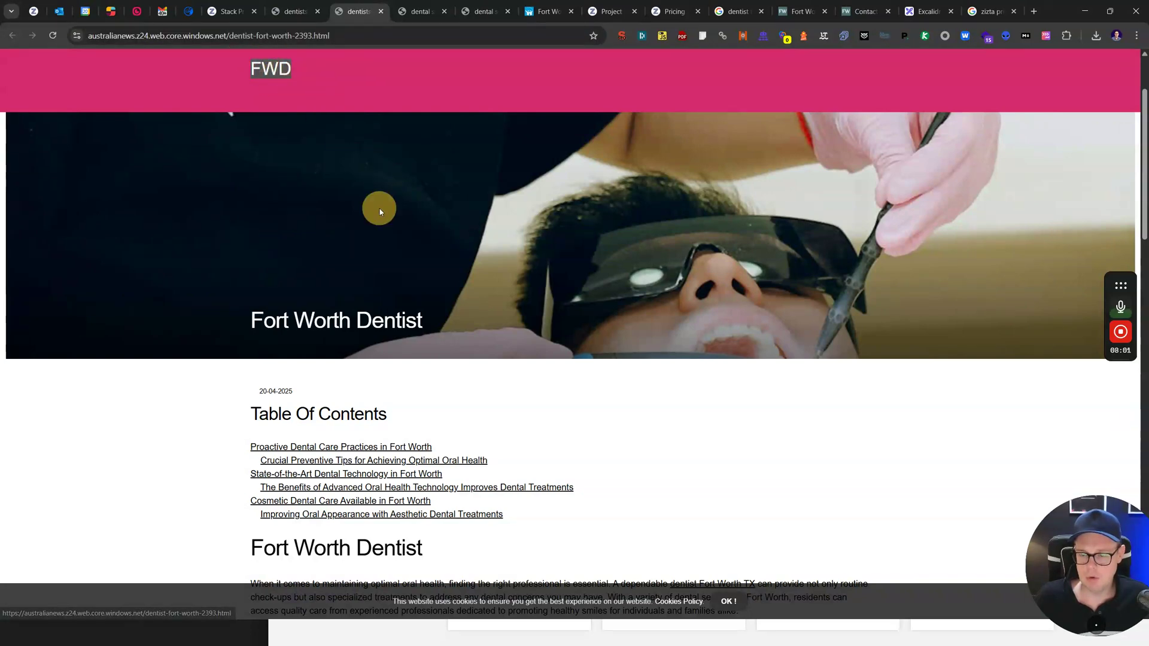
pyautogui.scroll(-8, 287, 90)
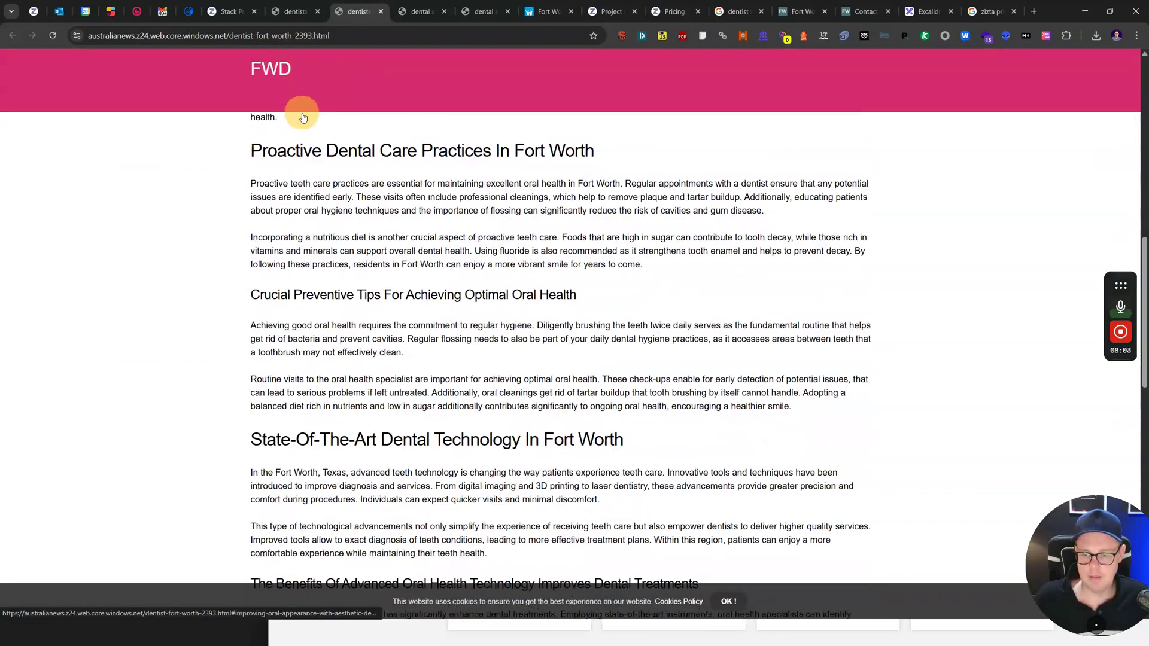
pyautogui.scroll(11, 300, 110)
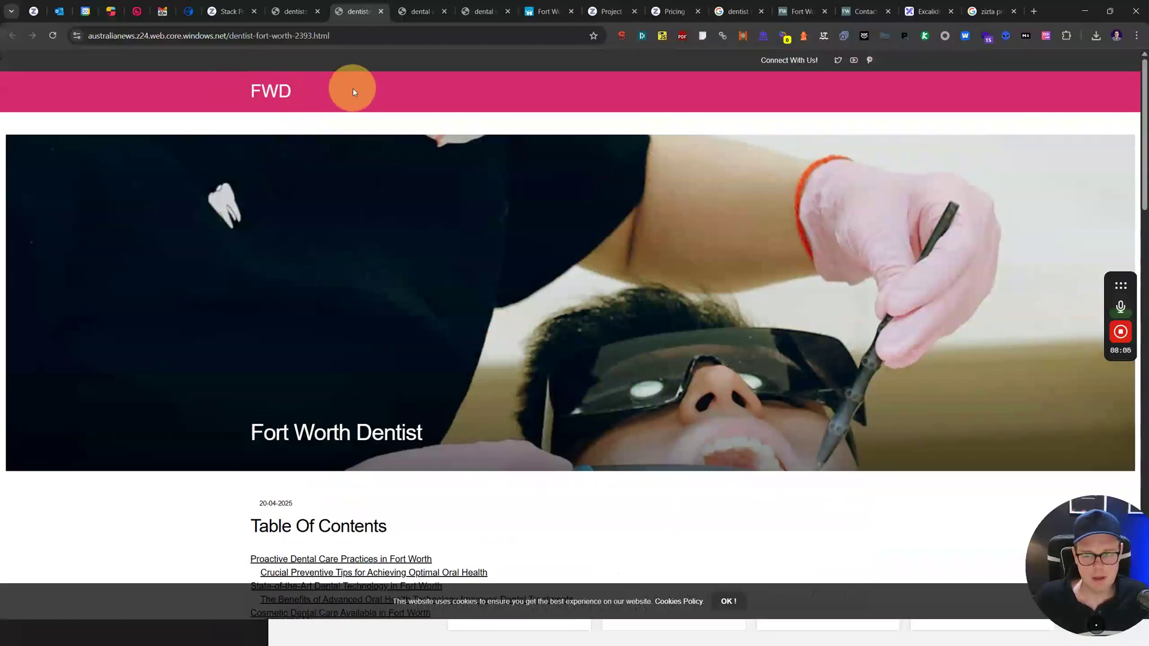
pyautogui.scroll(-20, 374, 126)
# Step: Highlight the footer contact details, then scroll up the page
pyautogui.moveTo(251, 295); pyautogui.dragTo(219, 286)
pyautogui.scroll(15, 295, 263)
pyautogui.scroll(8, 305, 269)
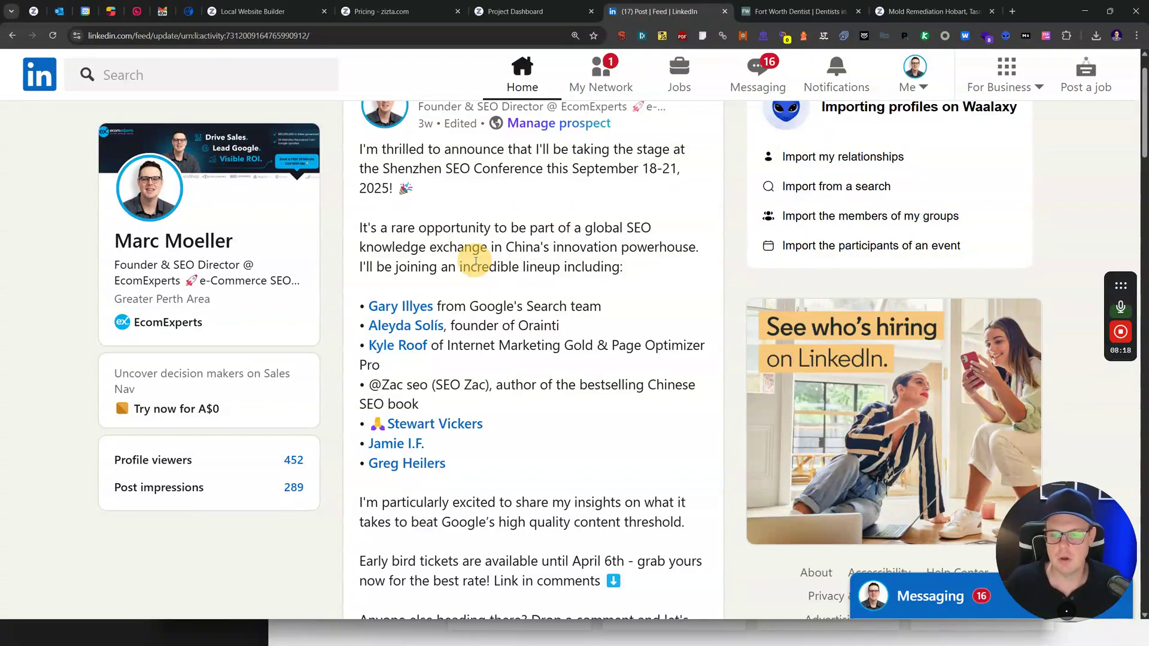
# Step: Highlight 'Shenzhen SEO Conference' and the first speaker line in the LinkedIn post
pyautogui.moveTo(383, 169); pyautogui.dragTo(546, 171)
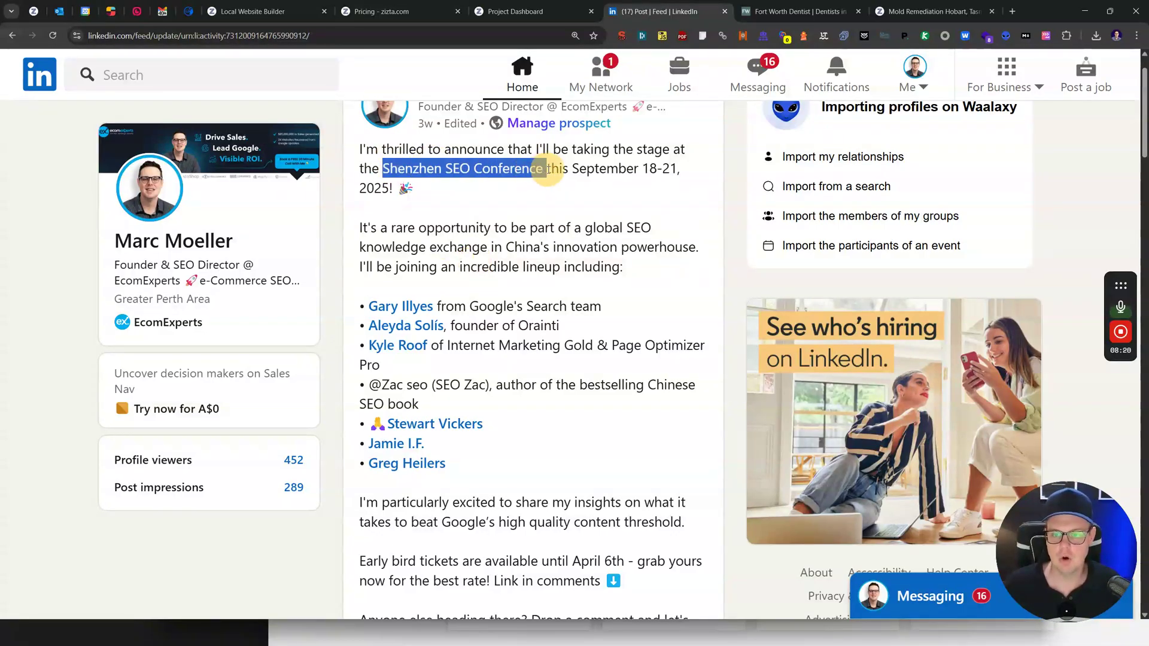
pyautogui.click(587, 192)
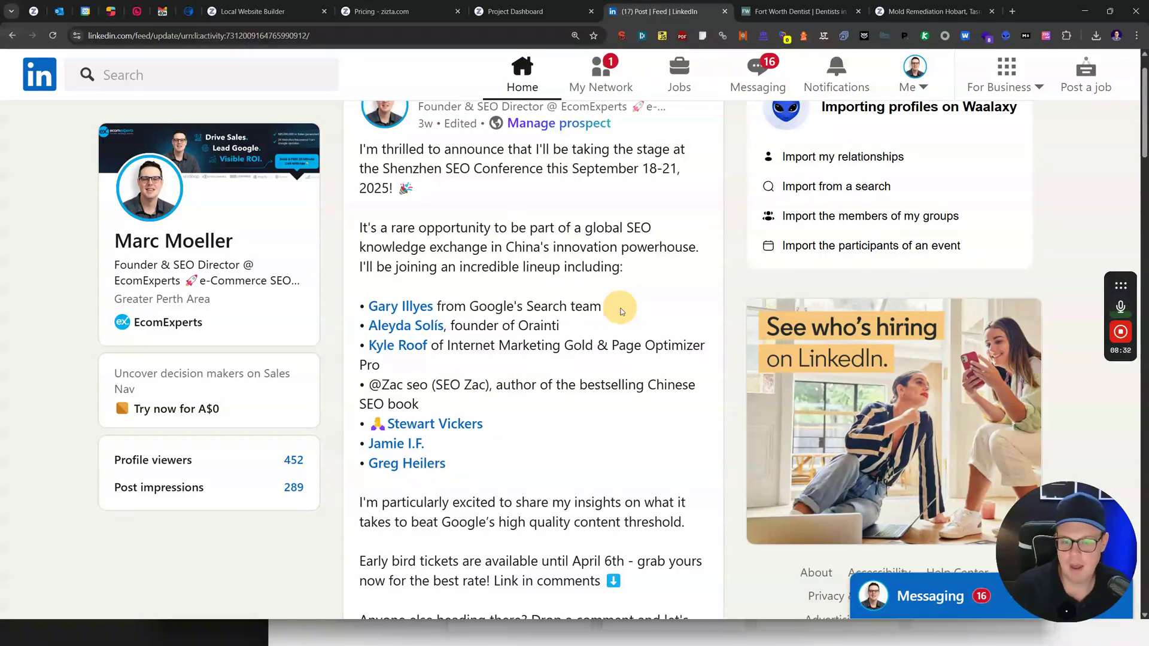
pyautogui.moveTo(605, 306); pyautogui.dragTo(355, 306)
pyautogui.click(355, 305)
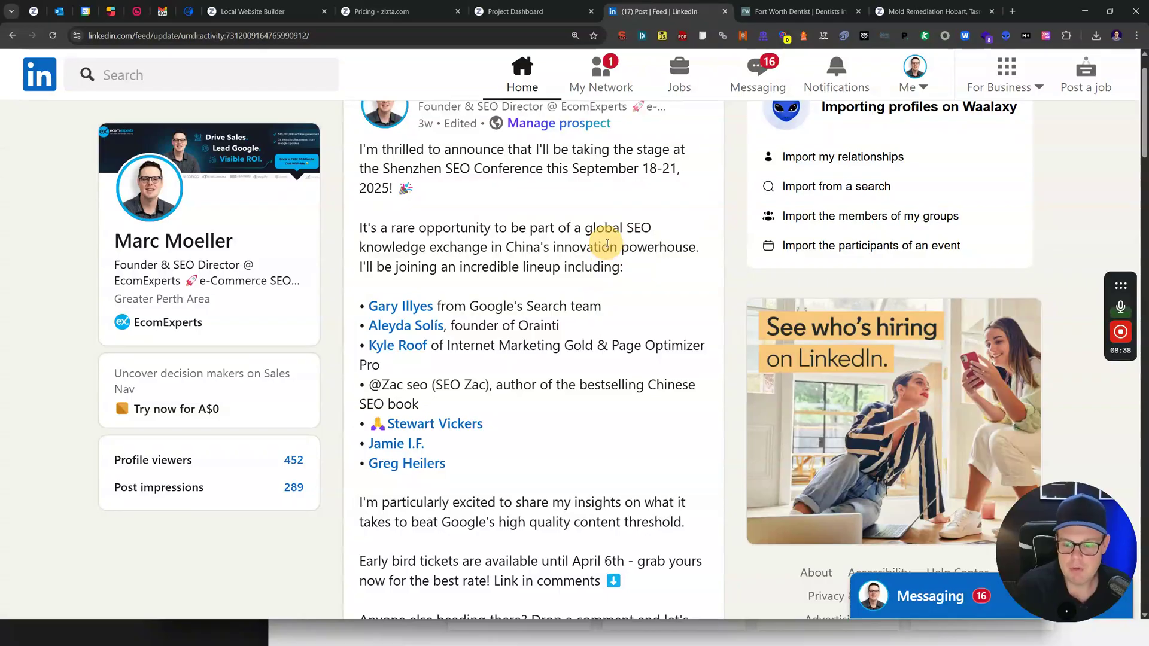
pyautogui.scroll(-1, 607, 245)
pyautogui.scroll(1, 607, 245)
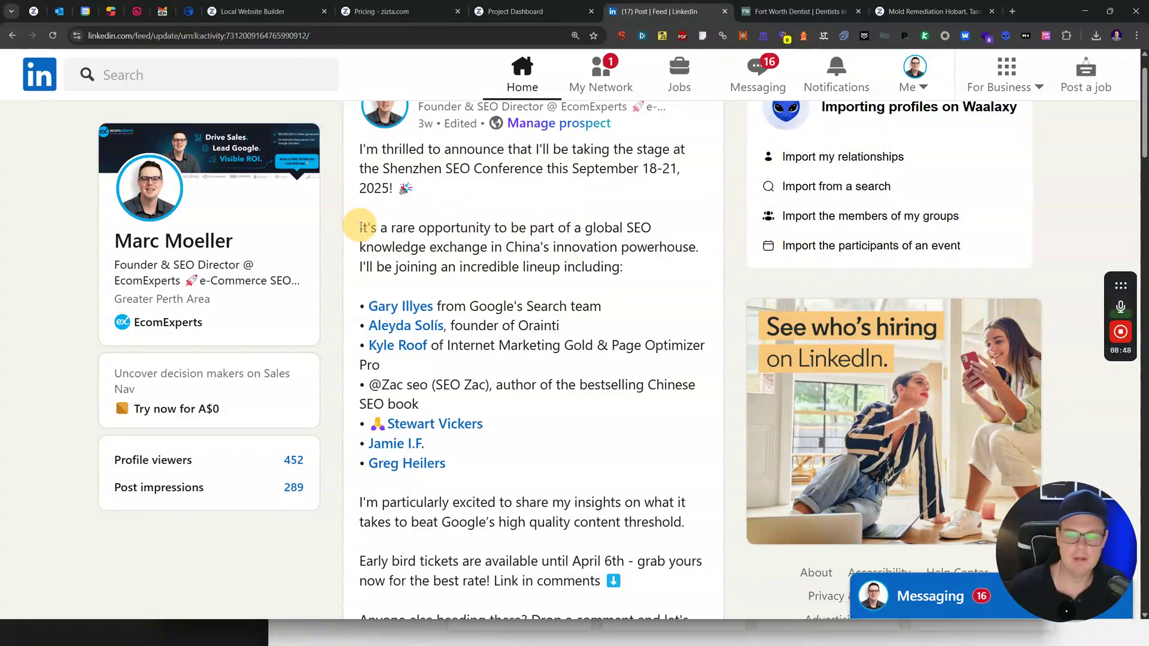
# Step: Show the actions menu for Tasmania Mould Removal in the Local Website Builder list
pyautogui.click(269, 12)
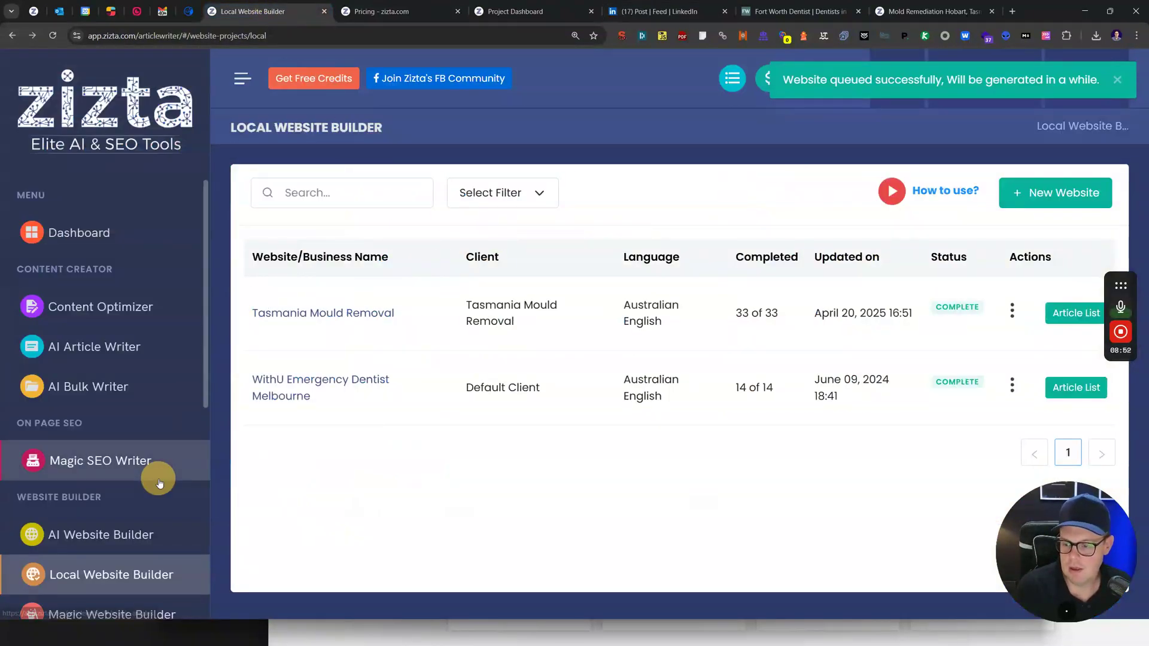
pyautogui.scroll(-2, 150, 473)
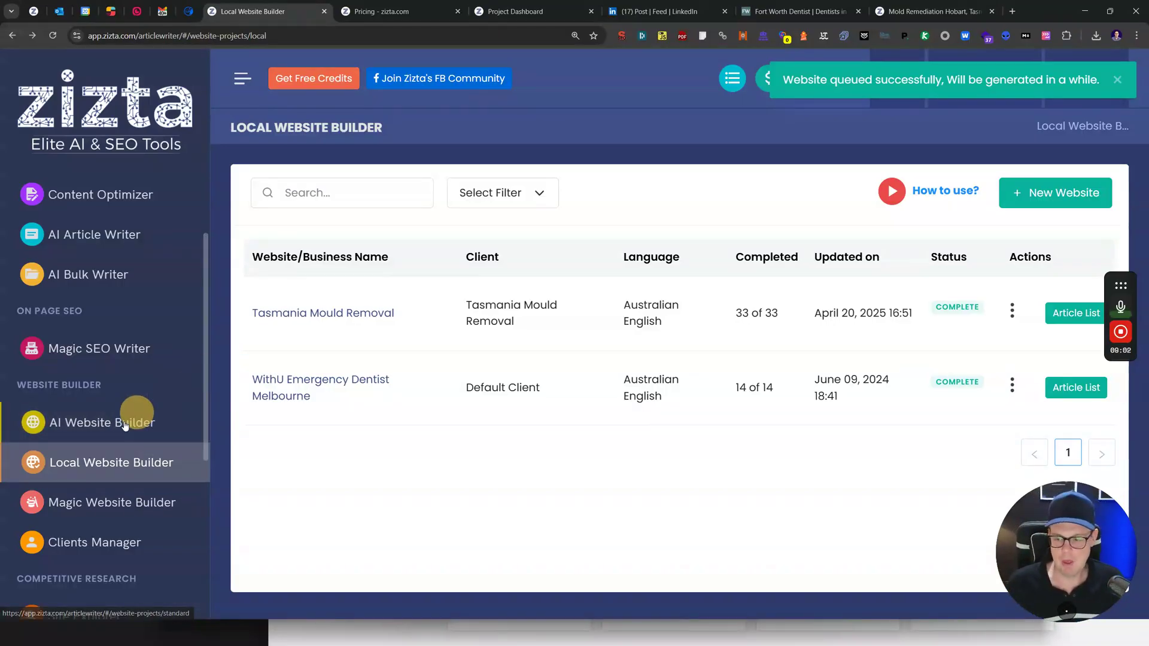
pyautogui.click(1012, 310)
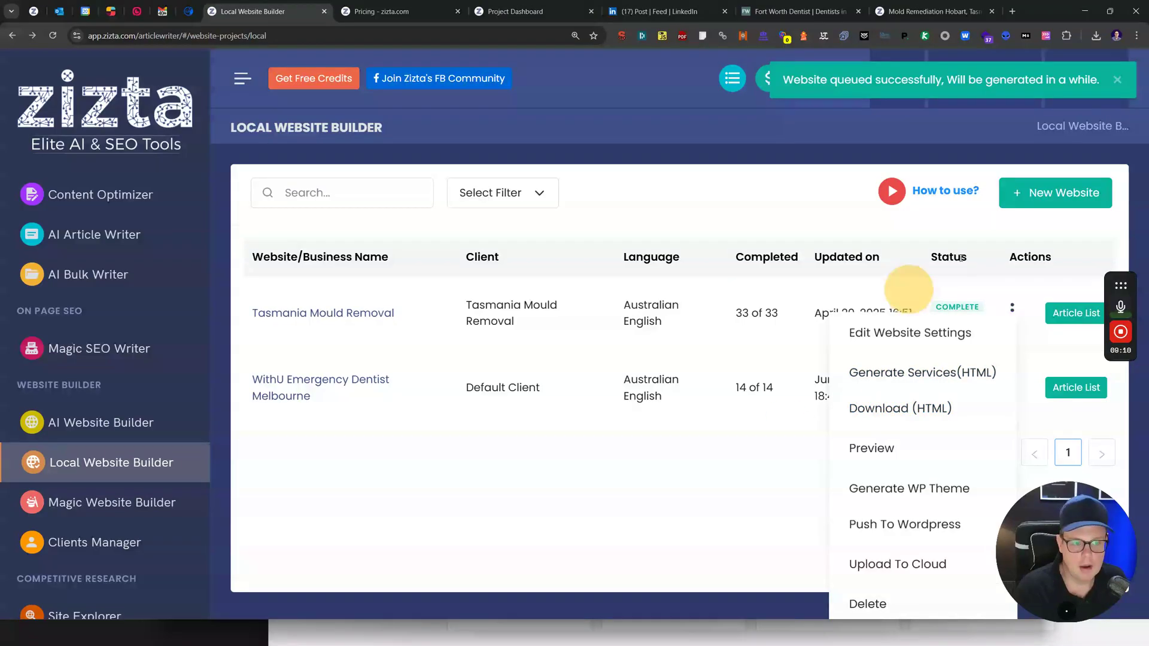
pyautogui.click(887, 412)
# Step: Open the downloaded Tasmania Mould site folder's Mold Remediation Hobart page
pyautogui.moveTo(480, 643)
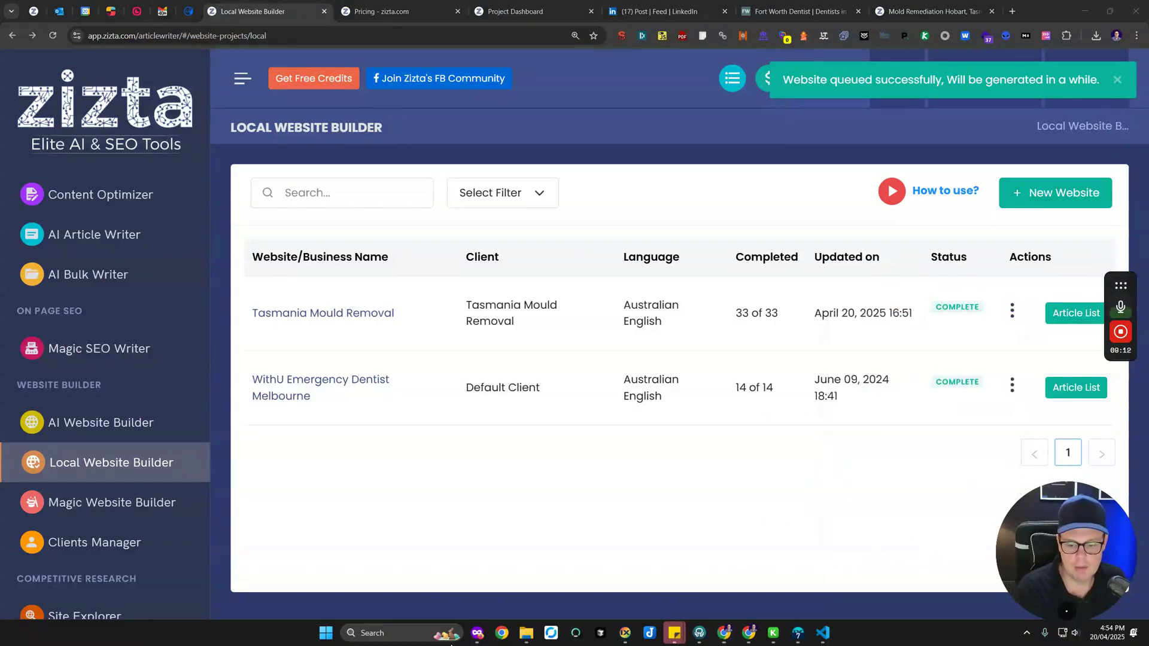
pyautogui.moveTo(526, 633)
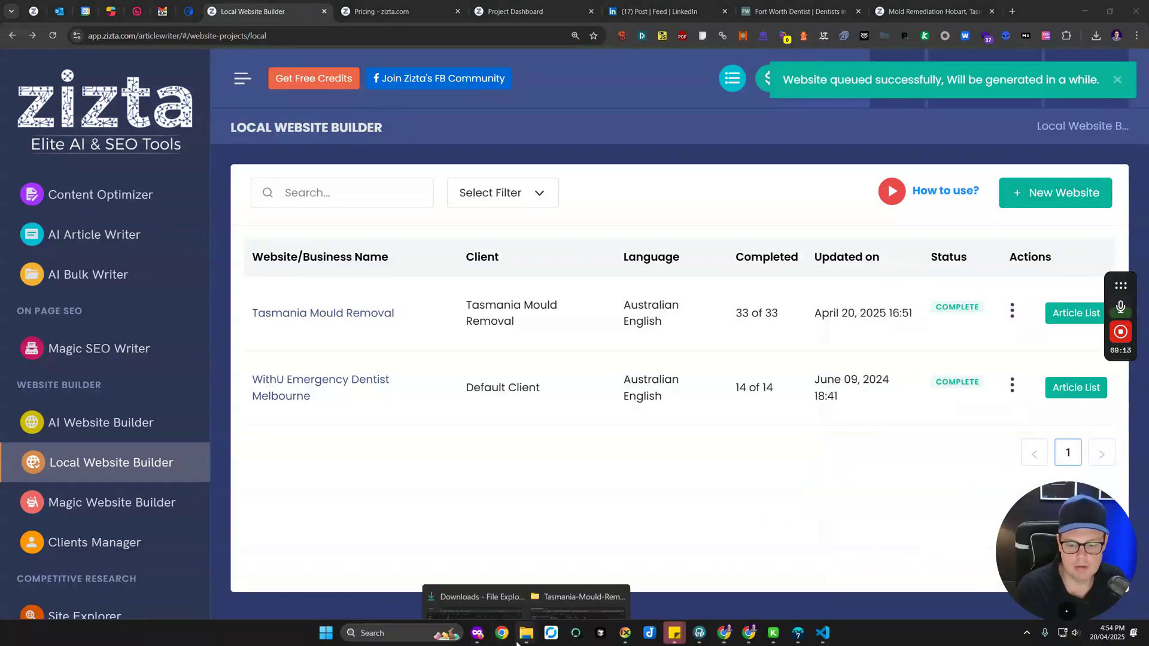
pyautogui.click(576, 601)
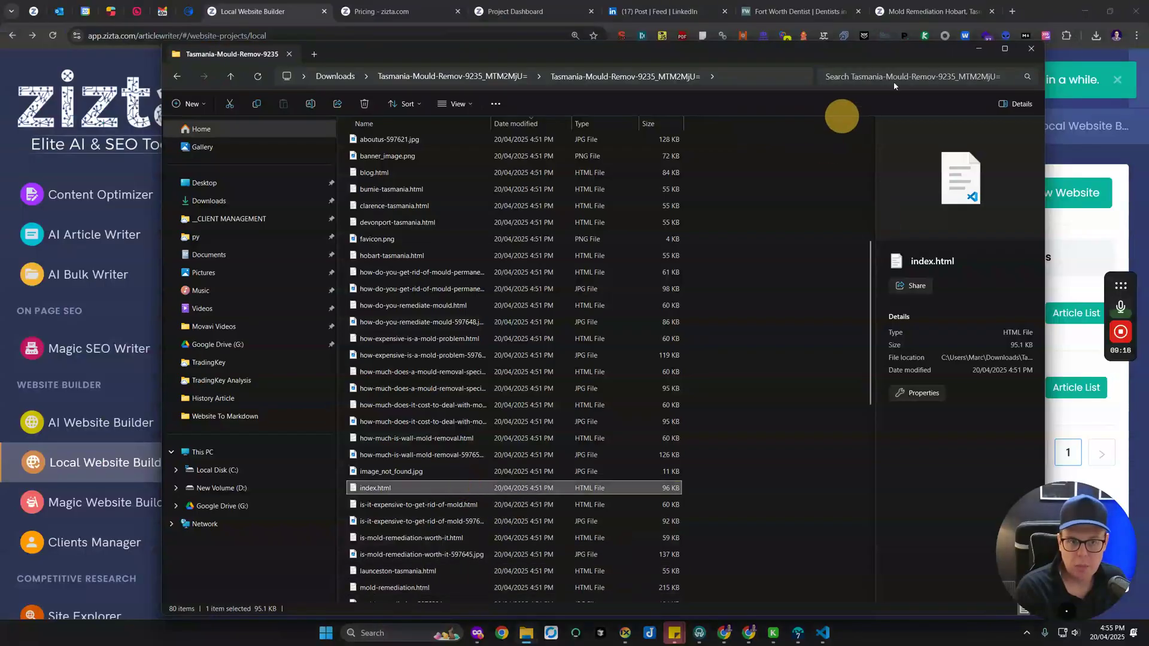
pyautogui.click(935, 7)
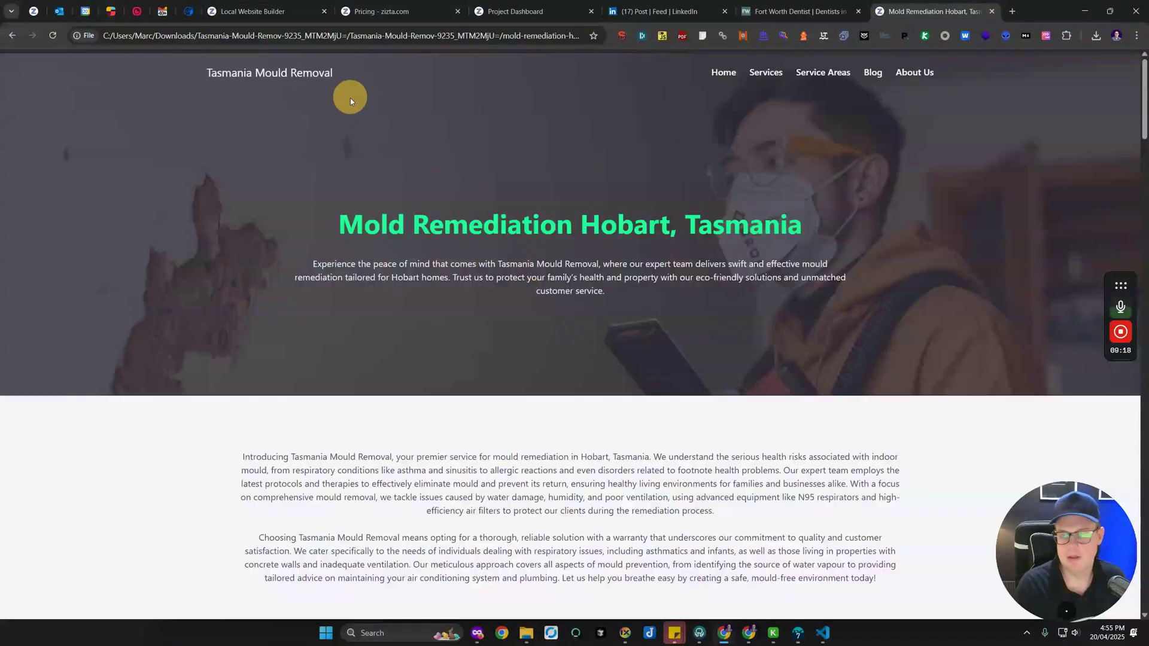
# Step: Zoom the Mold Remediation Hobart page to 125% and scroll through it
pyautogui.scroll(2, 496, 142)
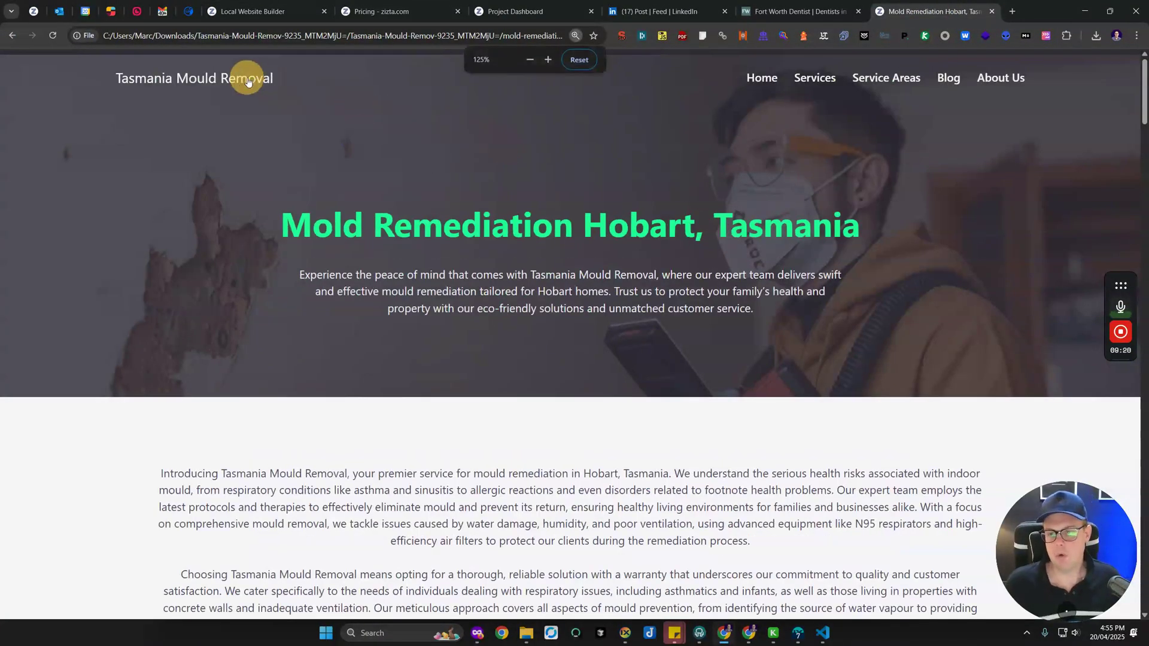
pyautogui.moveTo(826, 81)
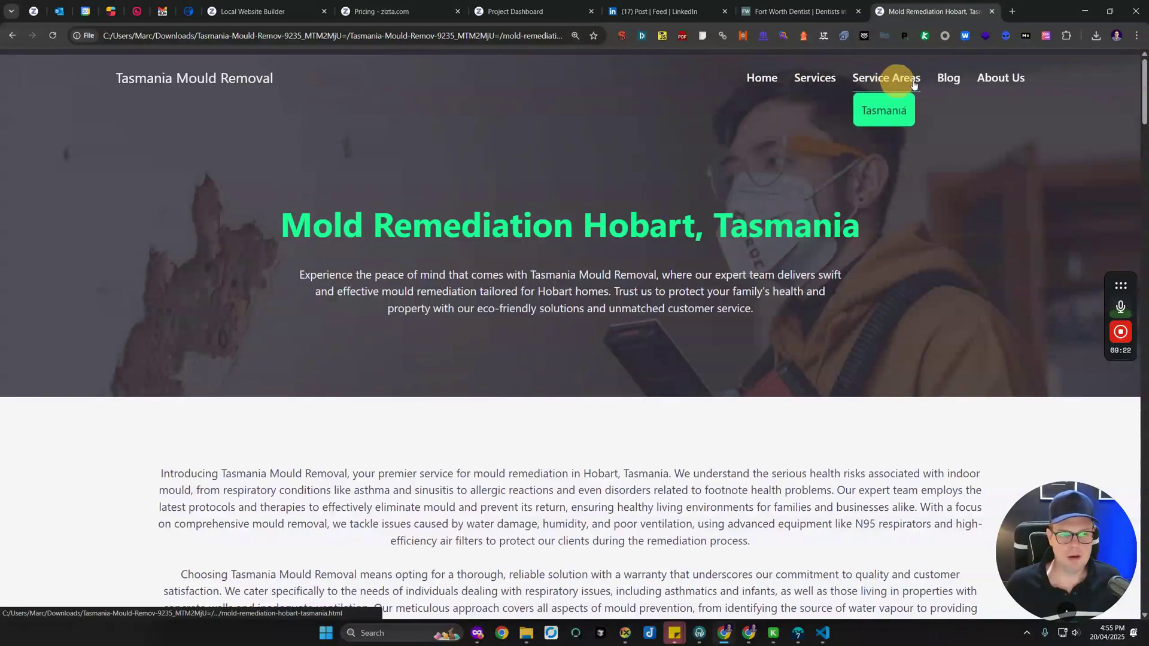
pyautogui.scroll(-1, 1146, 111)
pyautogui.moveTo(1146, 111); pyautogui.dragTo(871, 131)
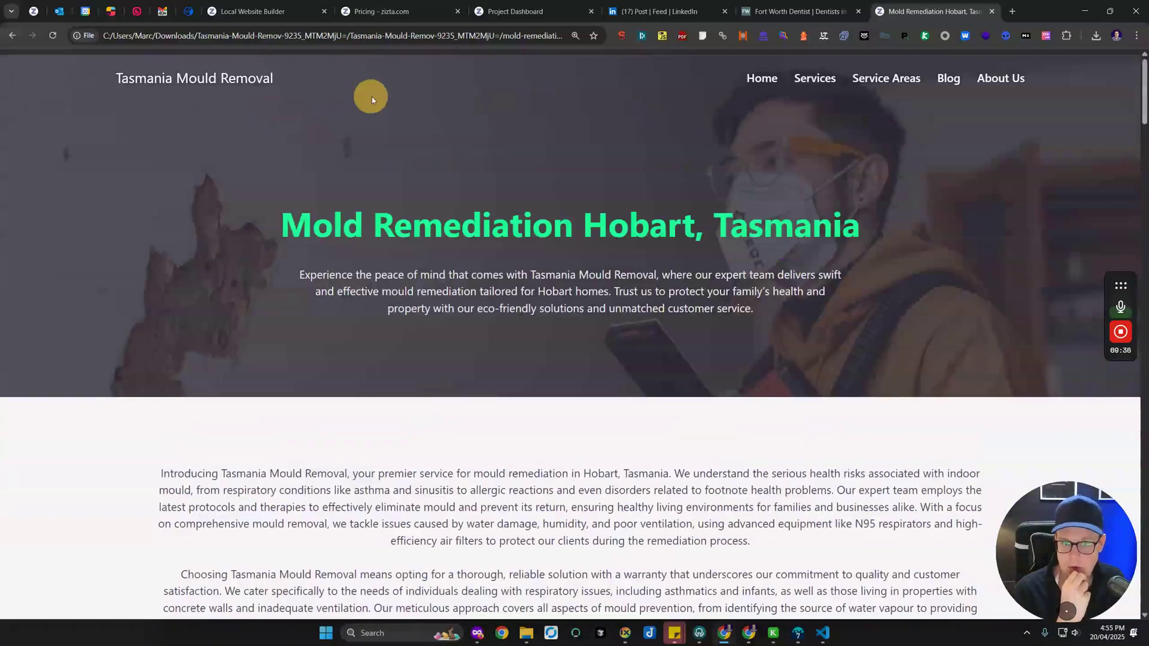
# Step: Go to the Tasmania Mould Removal home page and open its Hobart area link in a background tab
pyautogui.click(135, 76)
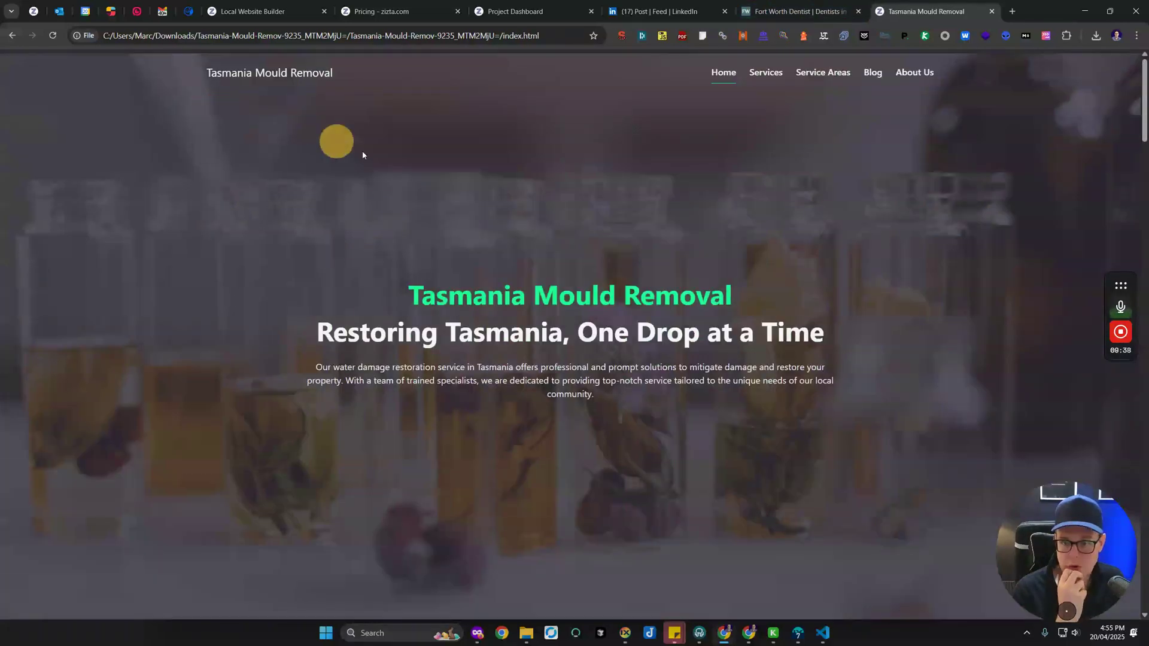
pyautogui.scroll(-20, 834, 147)
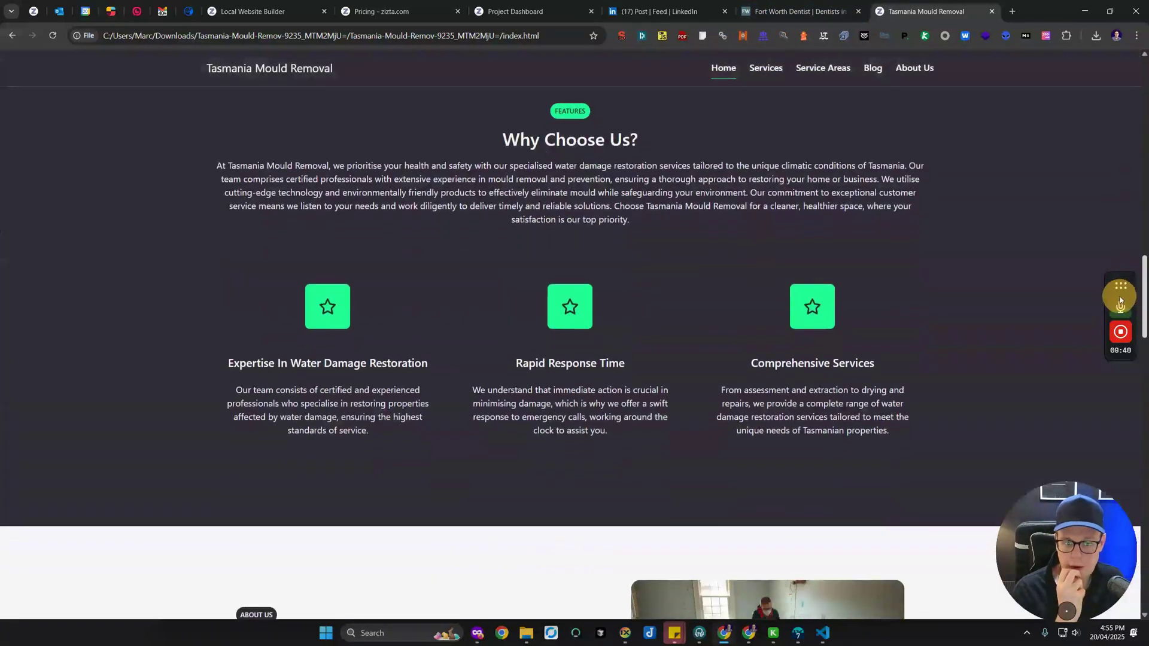
pyautogui.moveTo(185, 207); pyautogui.dragTo(908, 390)
pyautogui.scroll(-5, 640, 314)
pyautogui.scroll(-20, 640, 315)
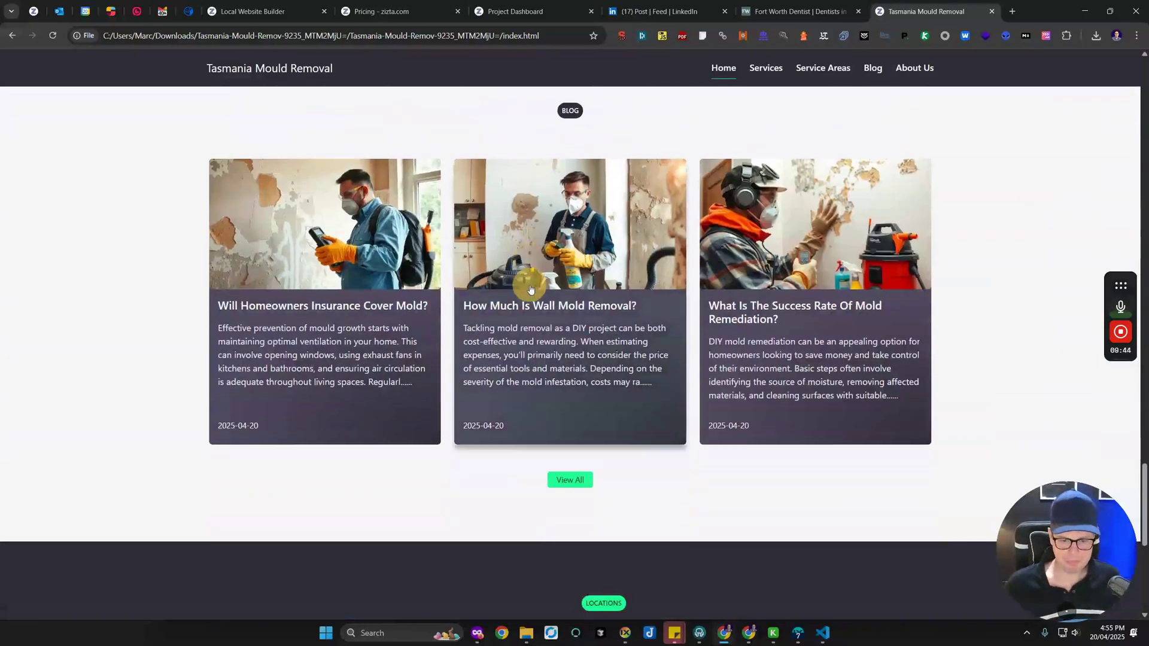
pyautogui.scroll(-1, 892, 341)
pyautogui.scroll(2, 892, 341)
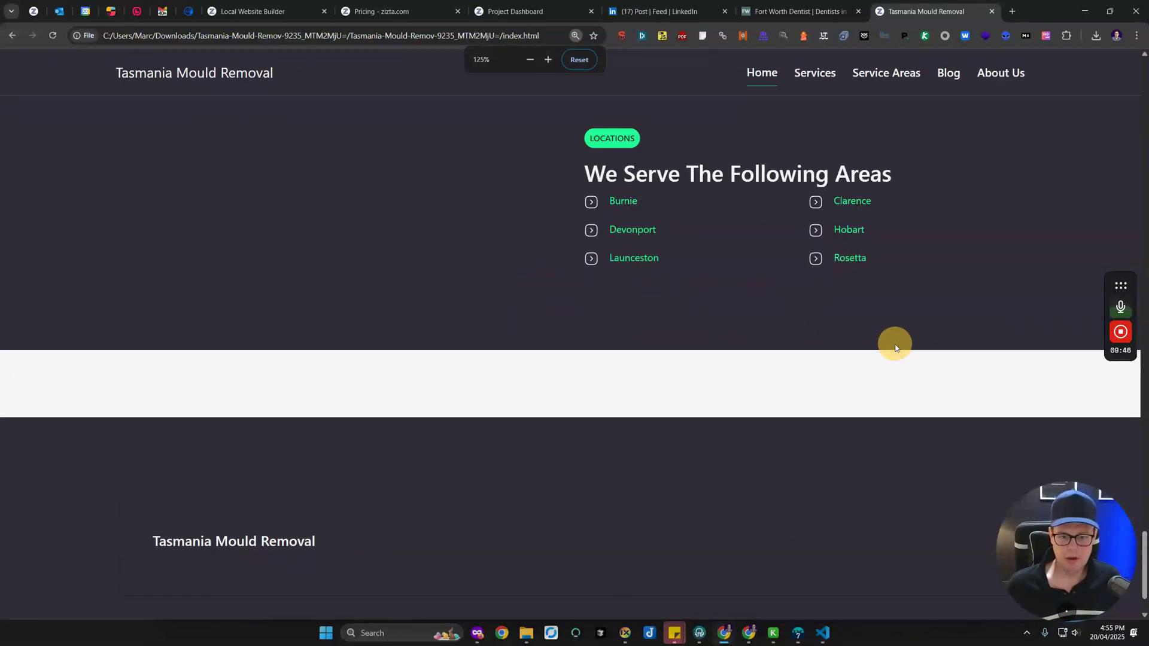
pyautogui.middleClick(850, 230)
# Step: Open the Rosetta, Launceston, Devonport and Burnie area links in background tabs
pyautogui.middleClick(850, 258)
pyautogui.middleClick(634, 258)
pyautogui.middleClick(632, 229)
pyautogui.middleClick(623, 201)
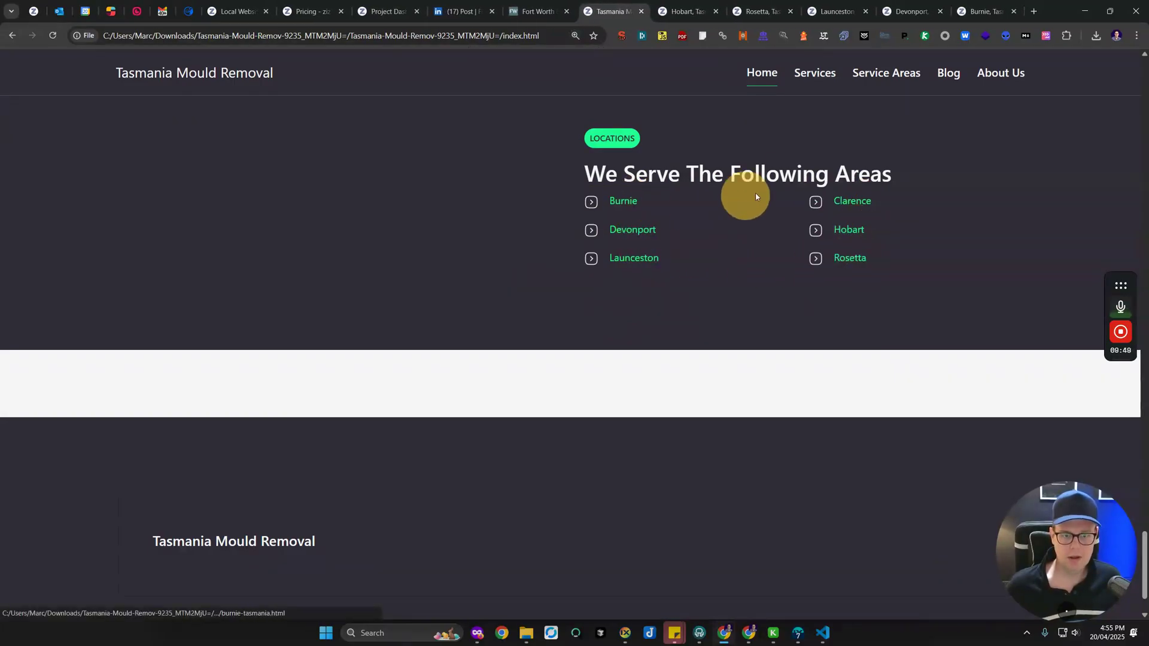
# Step: Flip through the Hobart, Rosetta, Launceston, Burnie and Devonport location pages
pyautogui.click(685, 10)
pyautogui.click(776, 5)
pyautogui.click(837, 5)
pyautogui.click(982, 4)
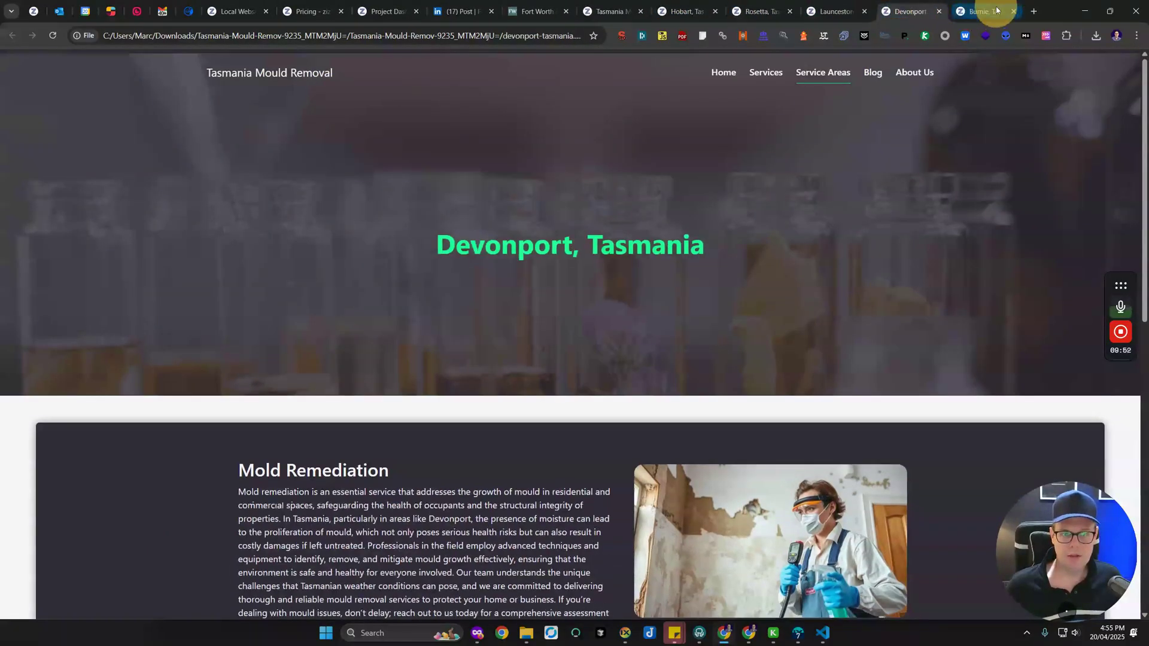
pyautogui.click(909, 5)
pyautogui.click(851, 3)
# Step: Scroll the Launceston page and review Hobart, then return to Zizta's Local Website Builder list
pyautogui.scroll(-9, 554, 404)
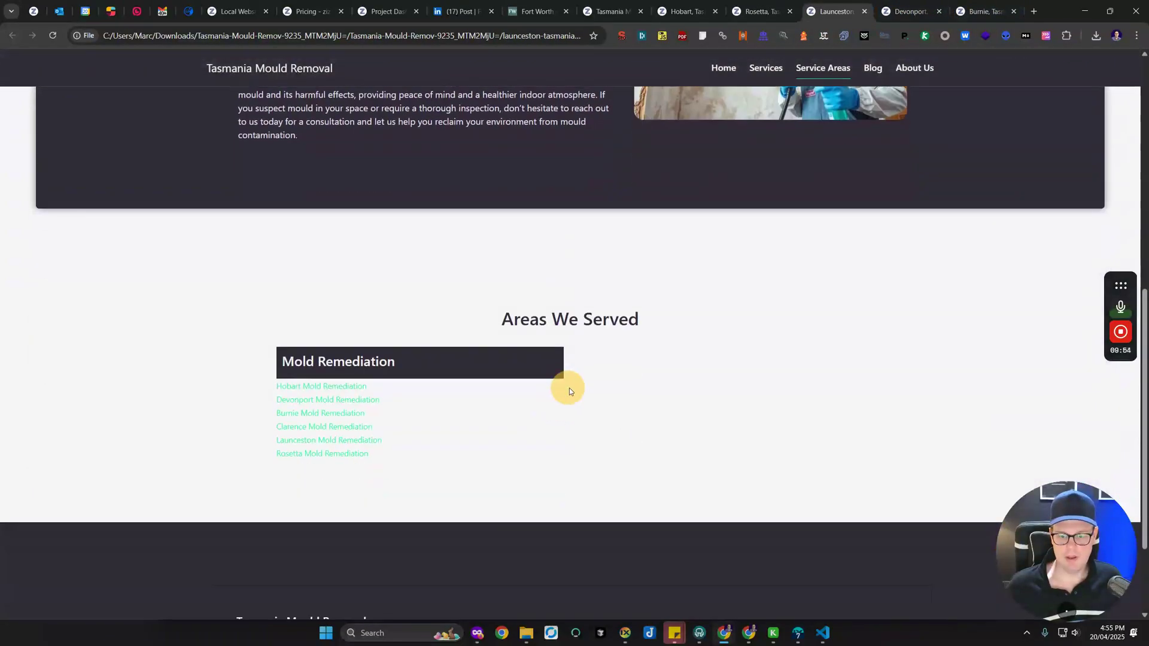
pyautogui.scroll(1, 578, 392)
pyautogui.scroll(-3, 610, 405)
pyautogui.scroll(10, 634, 413)
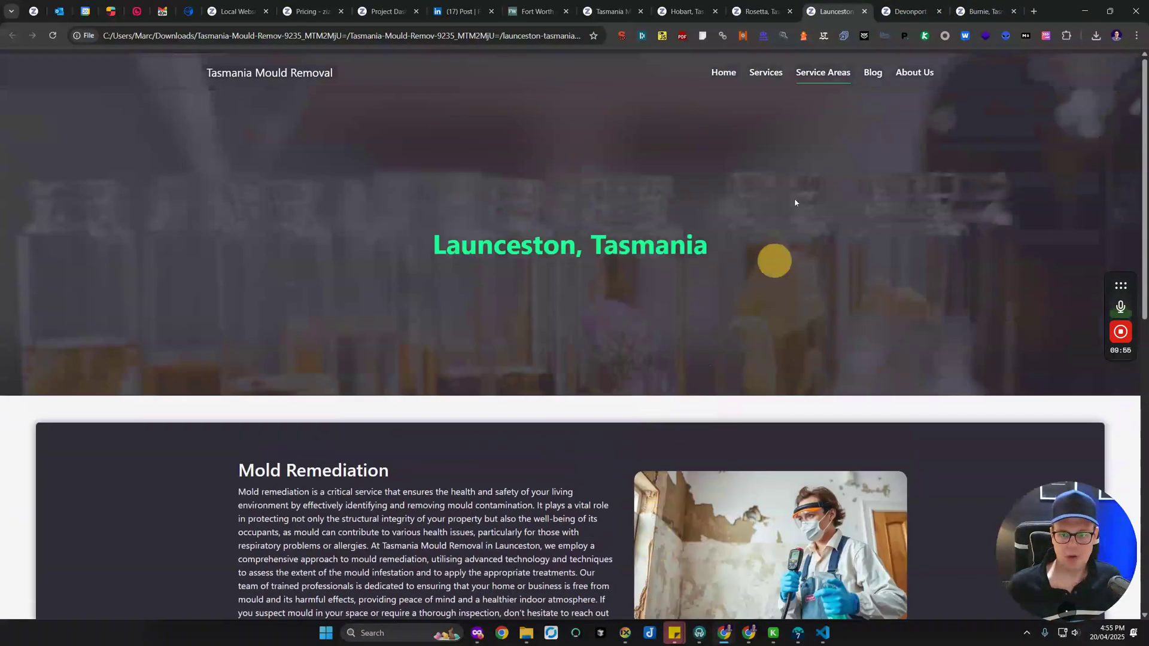
pyautogui.click(687, 6)
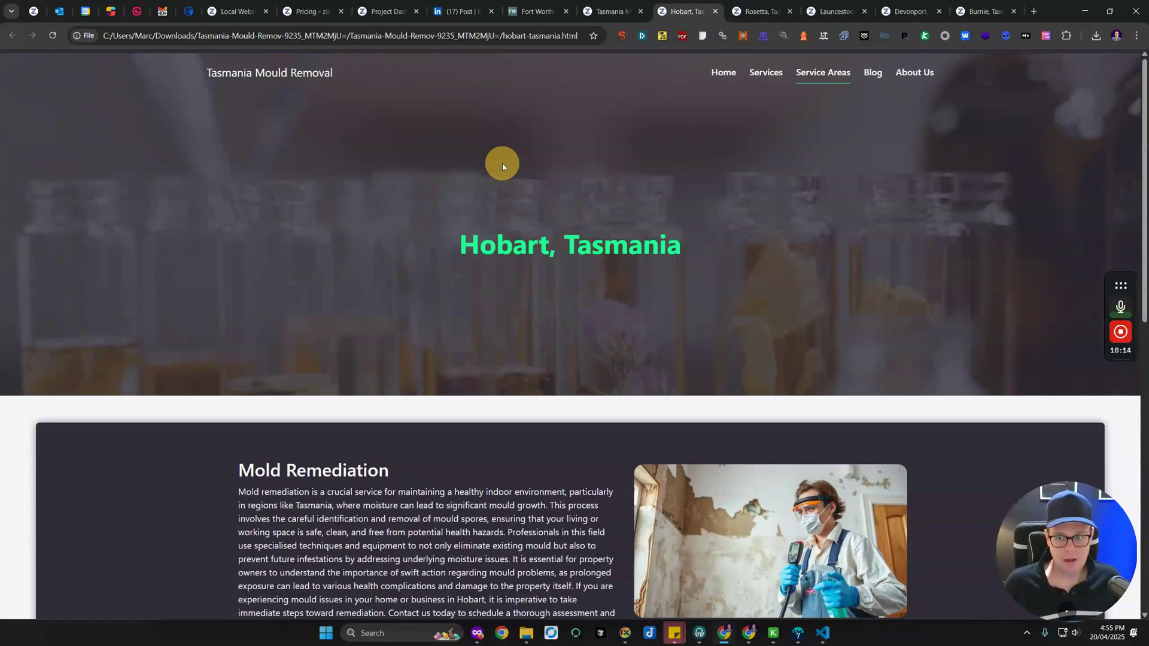
pyautogui.moveTo(1143, 179); pyautogui.dragTo(1143, 42)
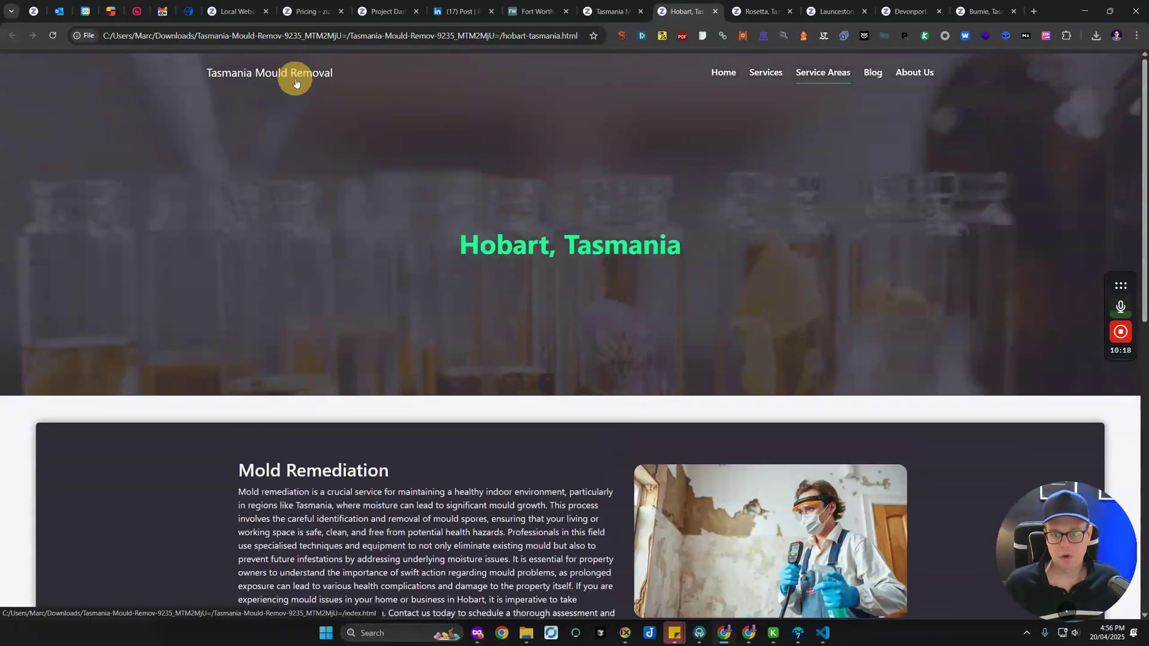
pyautogui.click(236, 11)
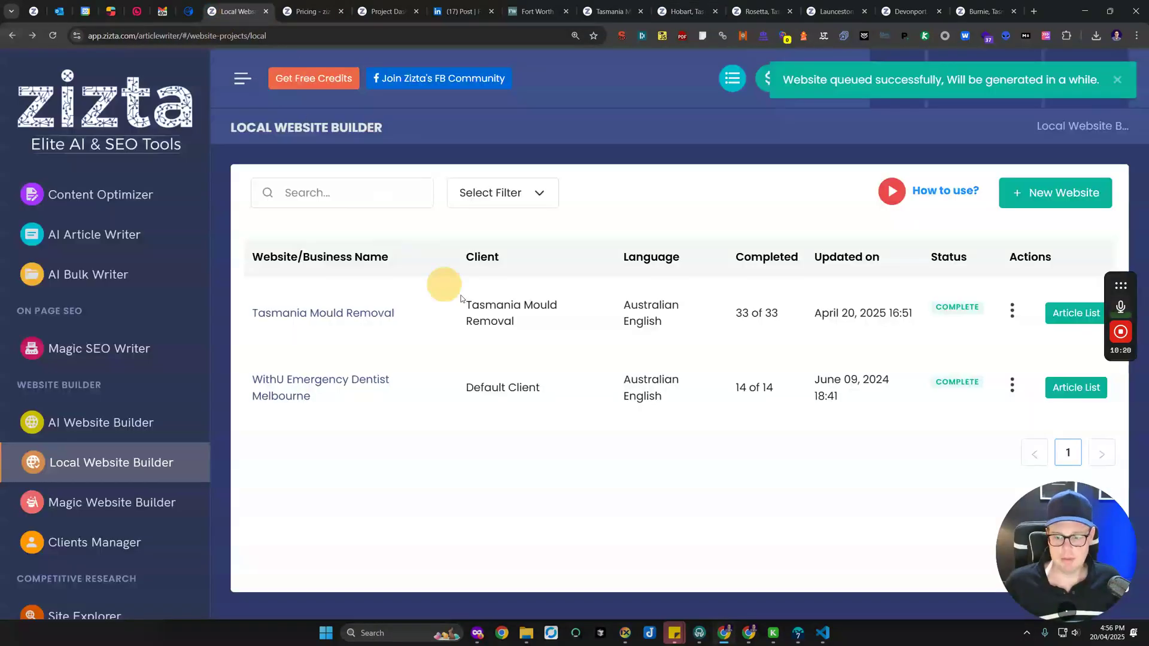
# Step: Open Tasmania Mould Removal's article list and scroll through it
pyautogui.click(862, 321)
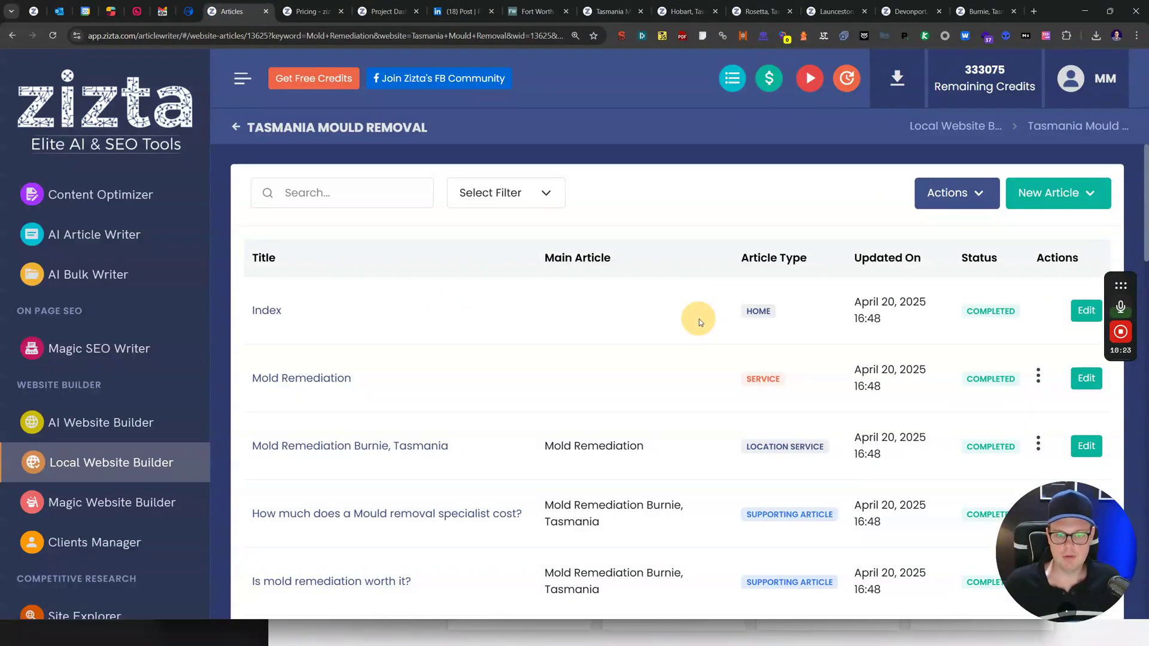
pyautogui.scroll(-3, 700, 329)
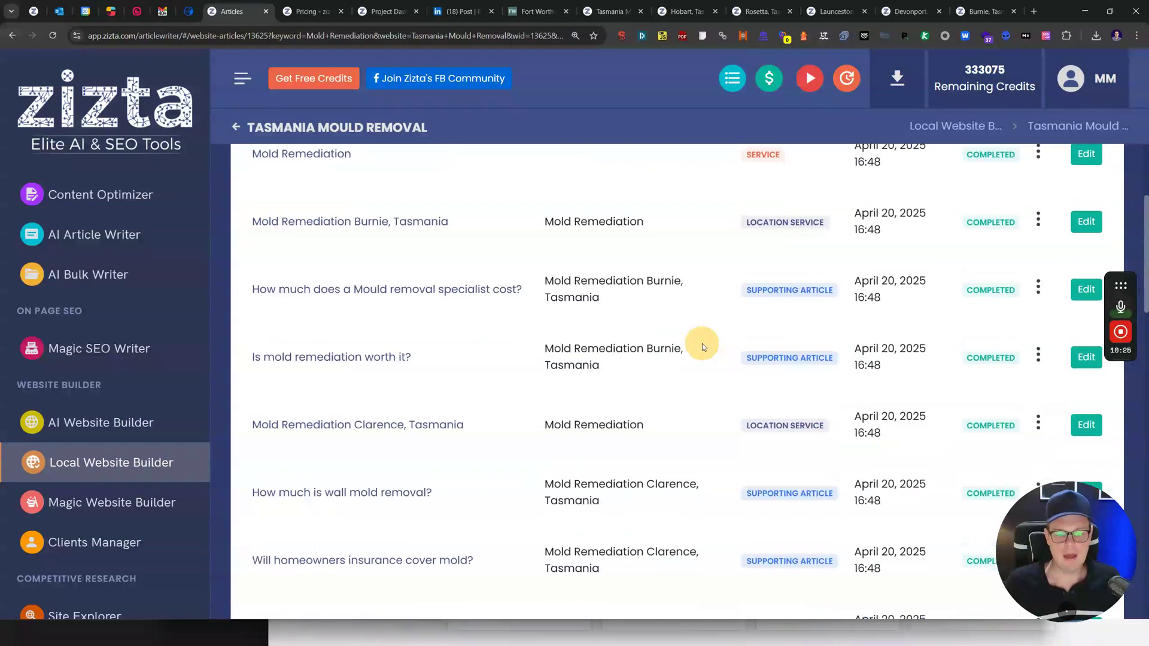
pyautogui.scroll(-4, 702, 344)
pyautogui.scroll(7, 702, 342)
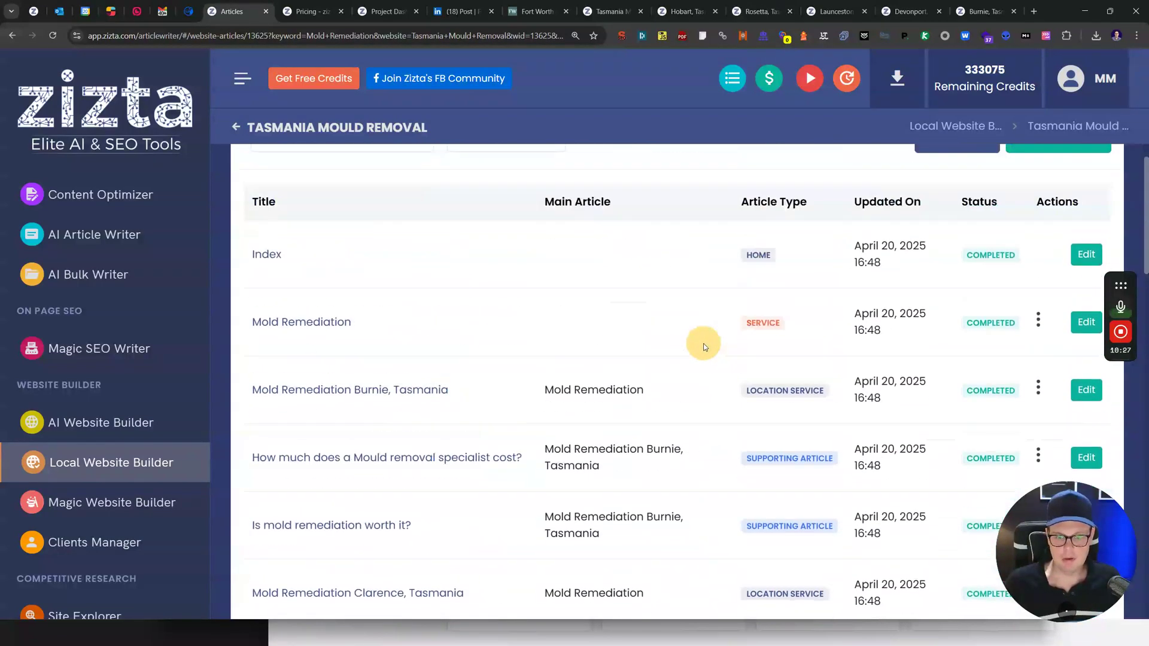
pyautogui.scroll(-3, 808, 348)
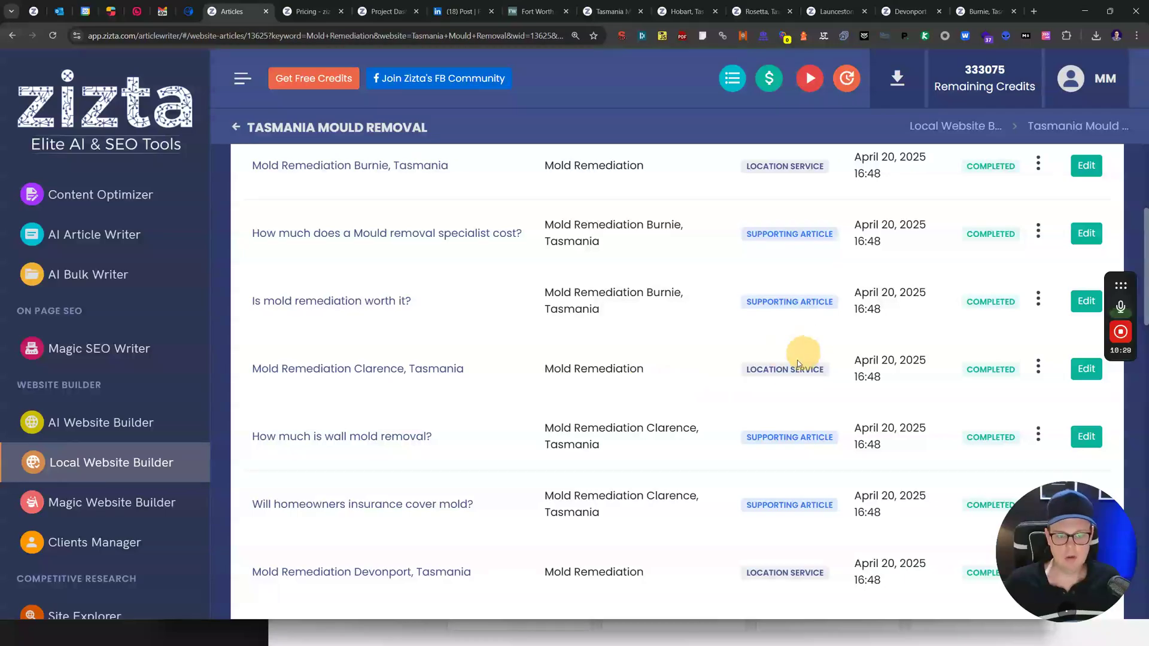
pyautogui.scroll(-2, 1028, 277)
pyautogui.scroll(1, 1098, 247)
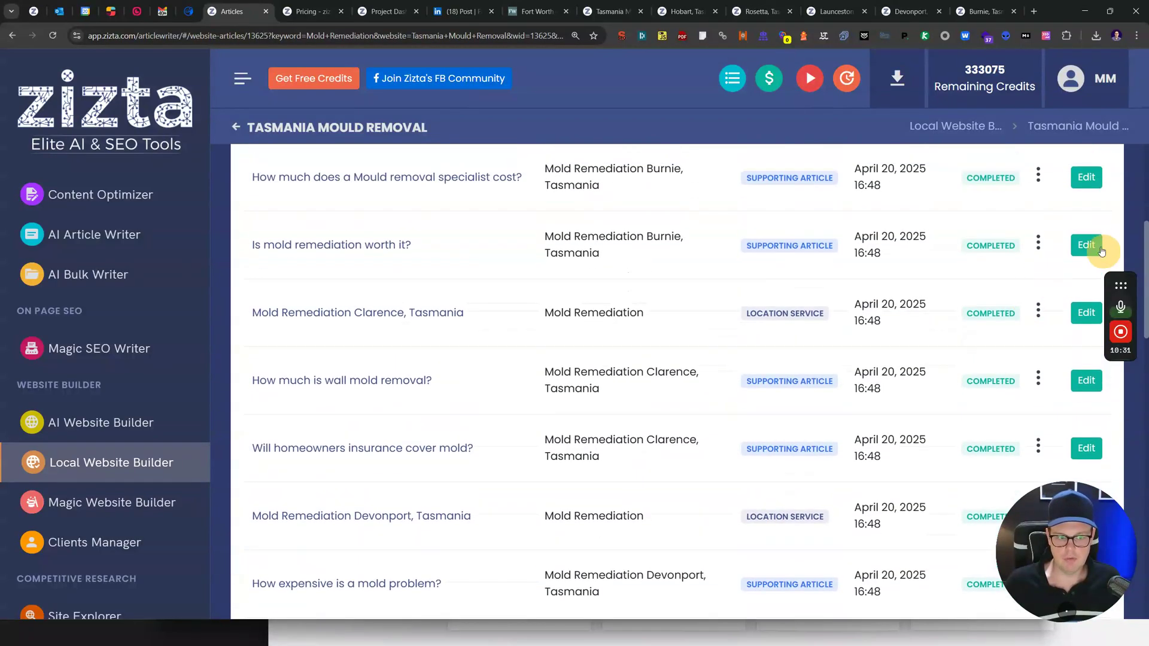
# Step: Open 'Is mold remediation worth it?' in the editor and read through it
pyautogui.click(1098, 245)
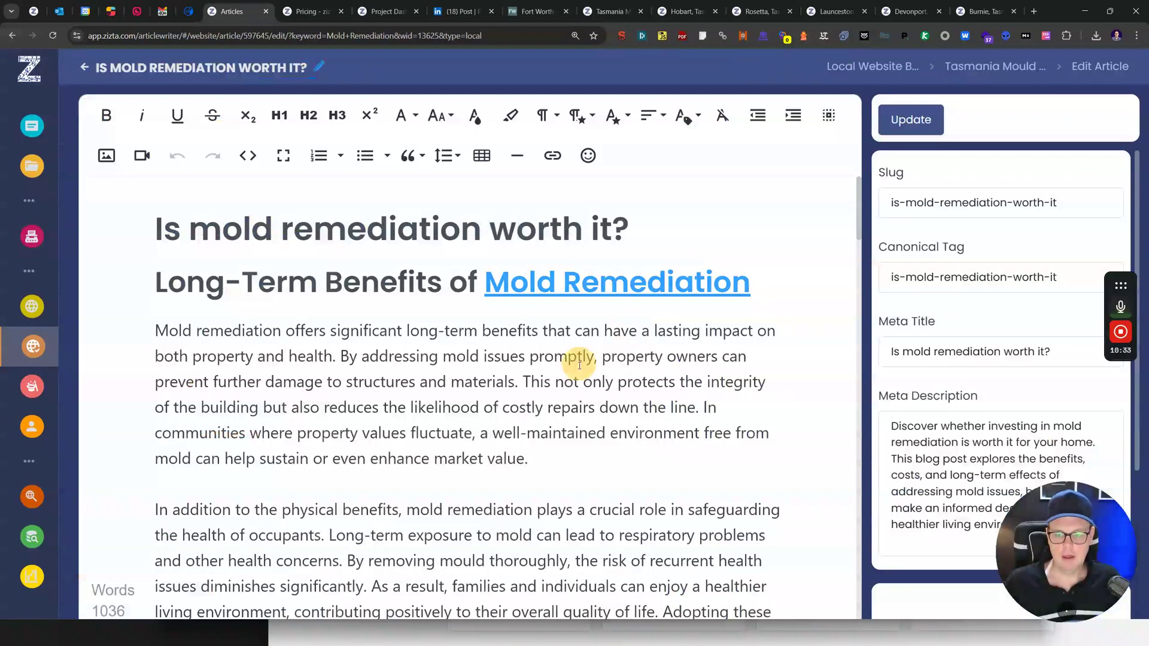
pyautogui.scroll(-20, 578, 368)
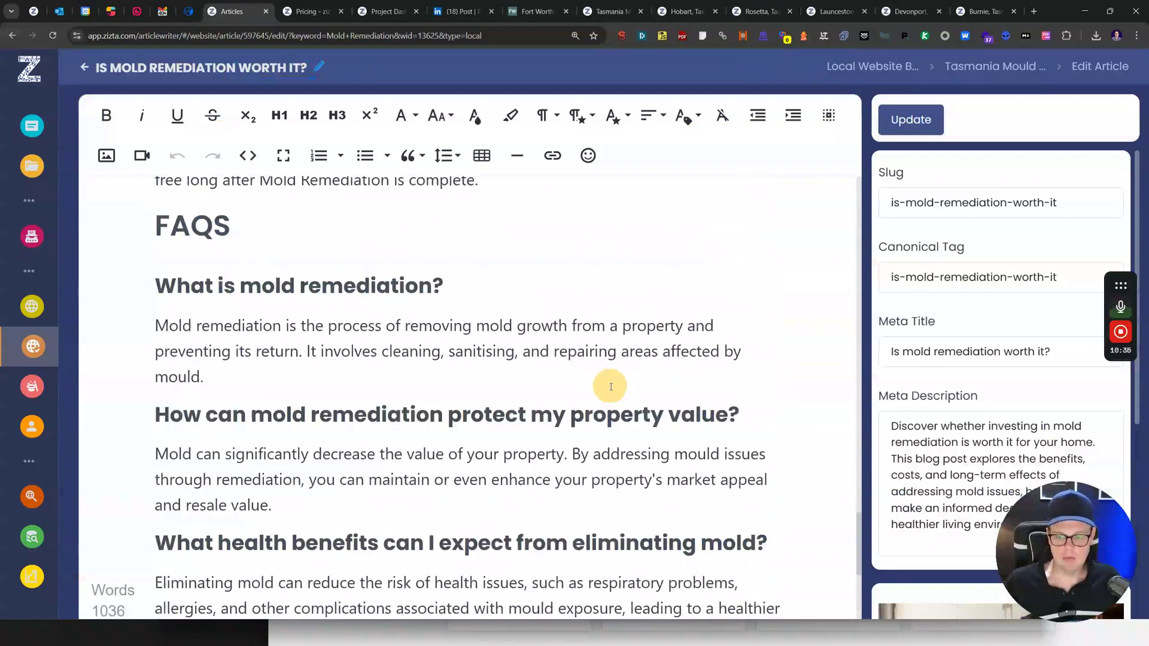
pyautogui.scroll(20, 610, 387)
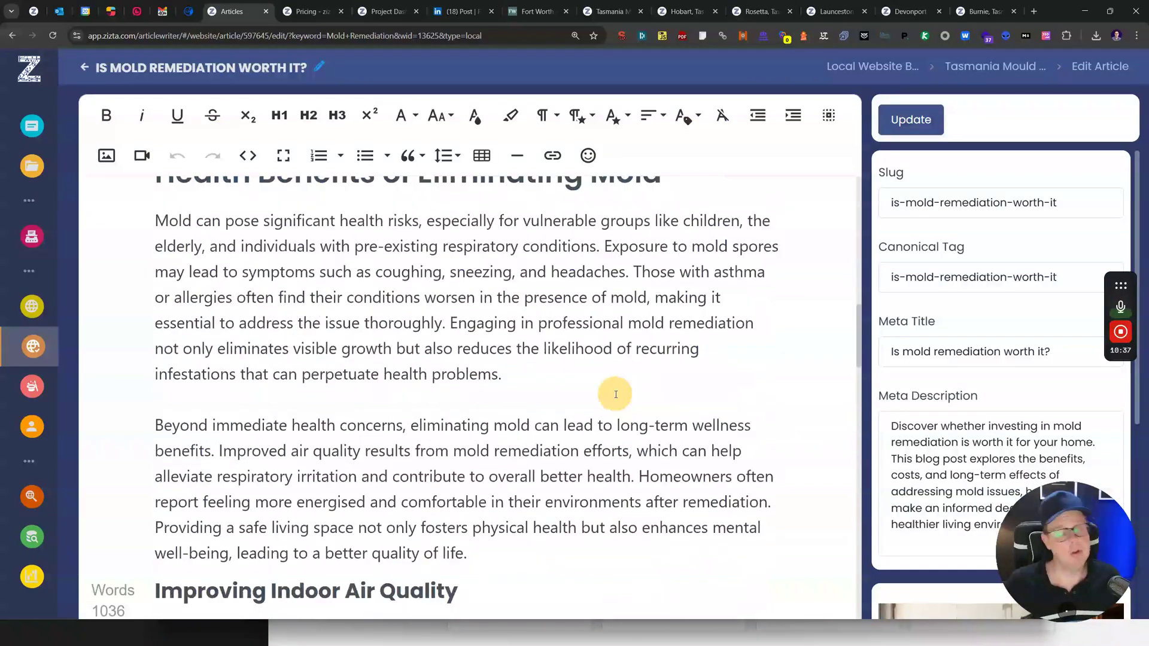
pyautogui.scroll(15, 616, 395)
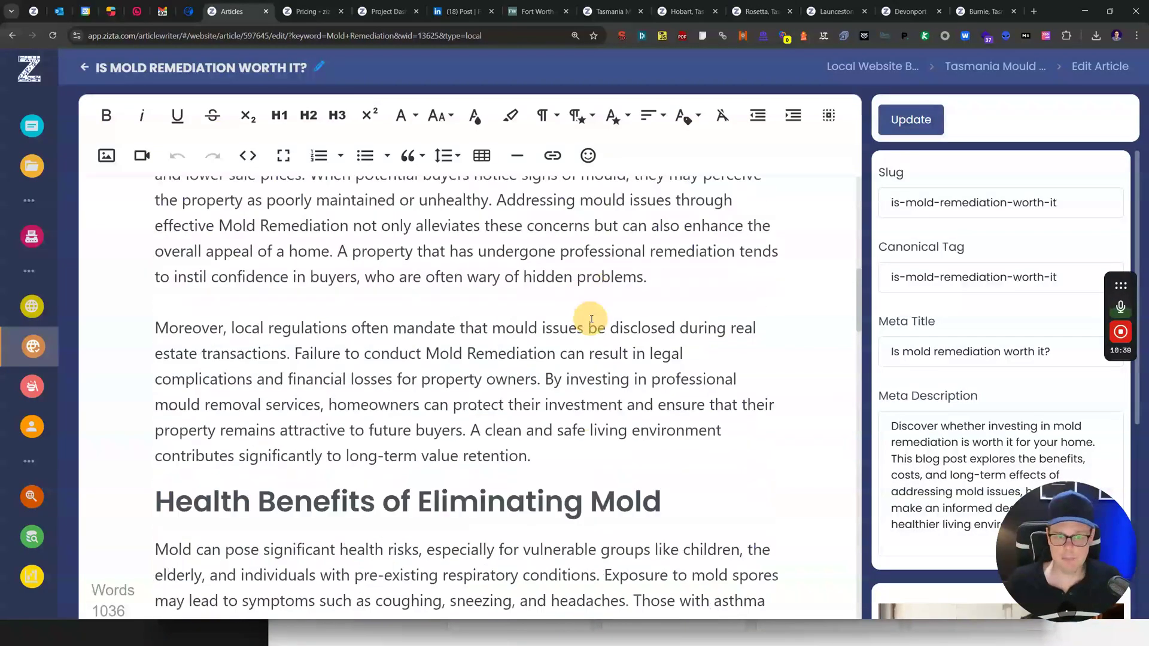
# Step: Go back to the article list and highlight the Mold Remediation Burnie, Tasmania entry
pyautogui.moveTo(70, 90)
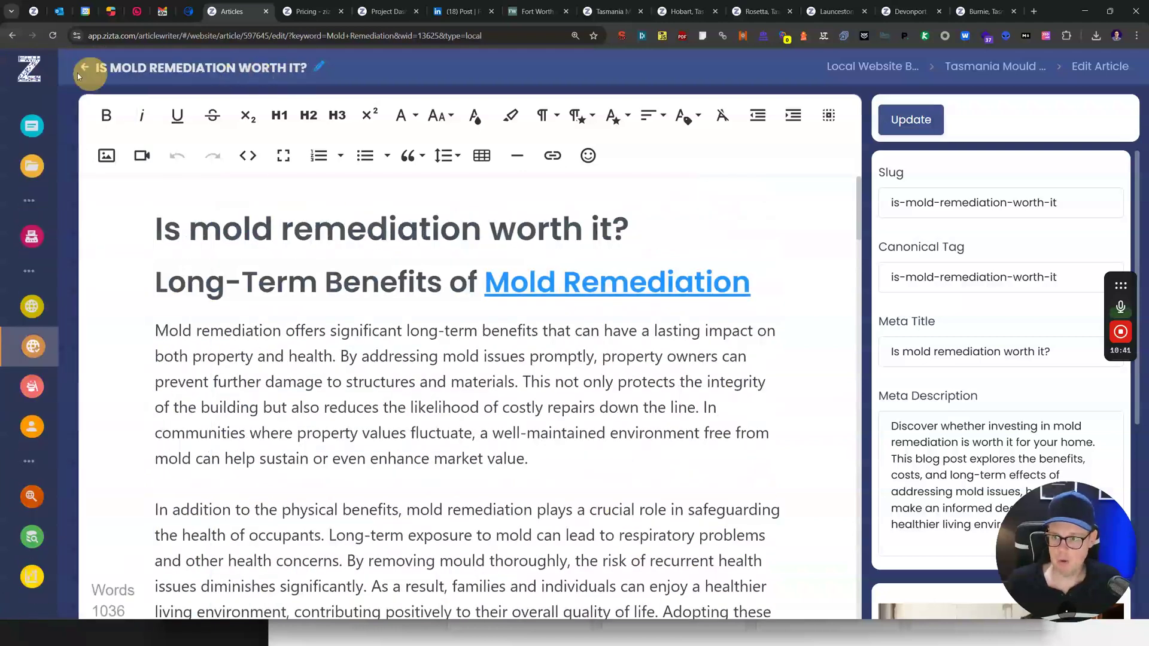
pyautogui.click(84, 68)
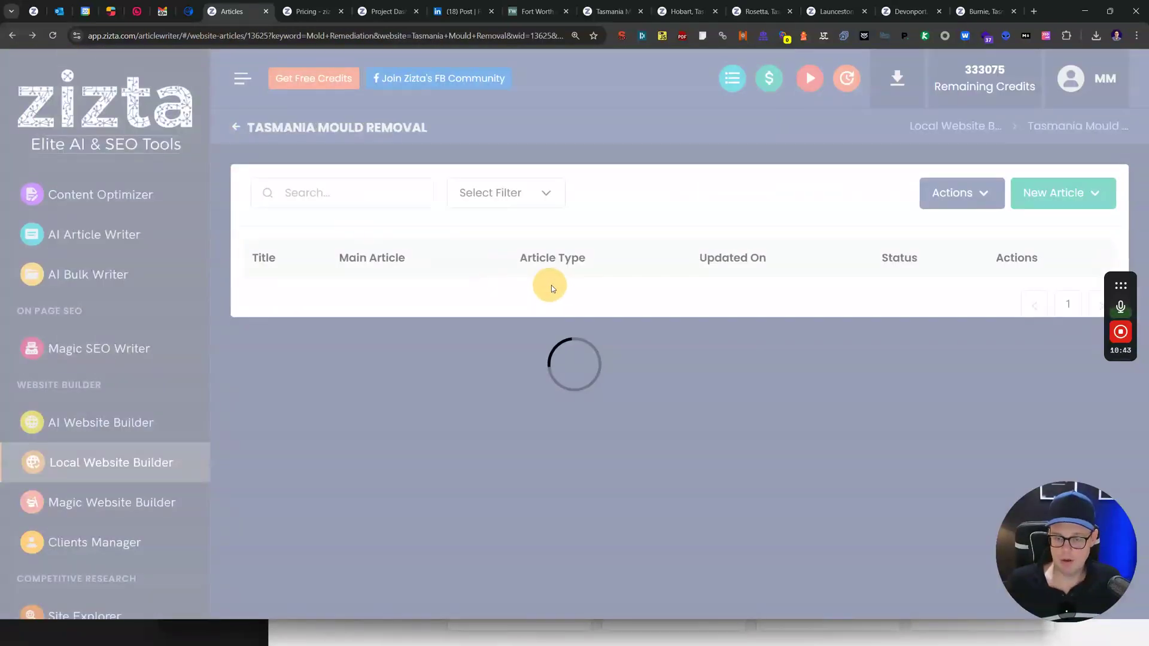
pyautogui.scroll(-4, 649, 305)
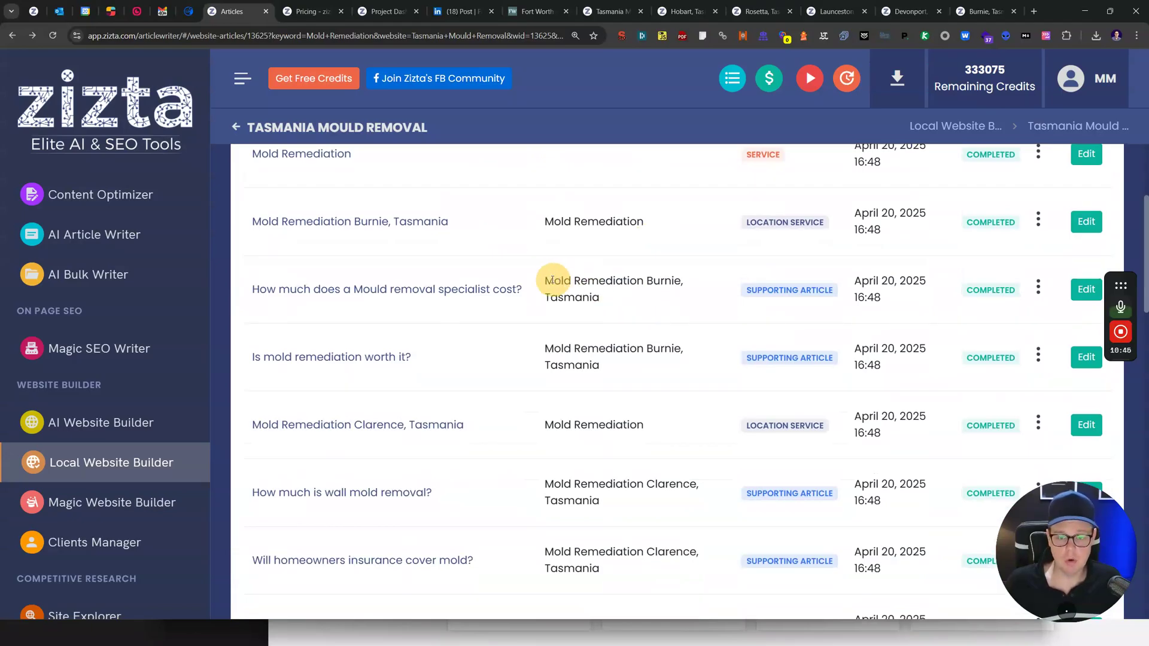
pyautogui.moveTo(551, 280); pyautogui.dragTo(640, 302)
pyautogui.click(652, 310)
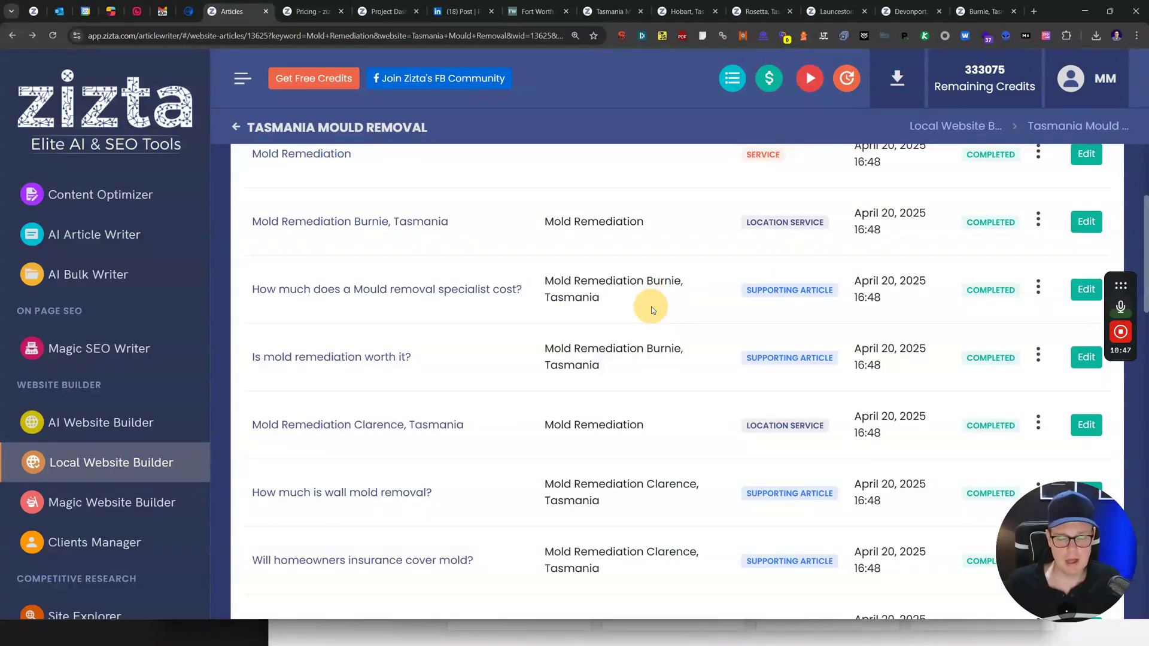
# Step: Highlight the service, Burnie and Clarence article rows and scroll the list
pyautogui.moveTo(652, 310); pyautogui.dragTo(687, 379)
pyautogui.click(687, 380)
pyautogui.moveTo(541, 216); pyautogui.dragTo(758, 560)
pyautogui.click(685, 482)
pyautogui.scroll(-5, 682, 469)
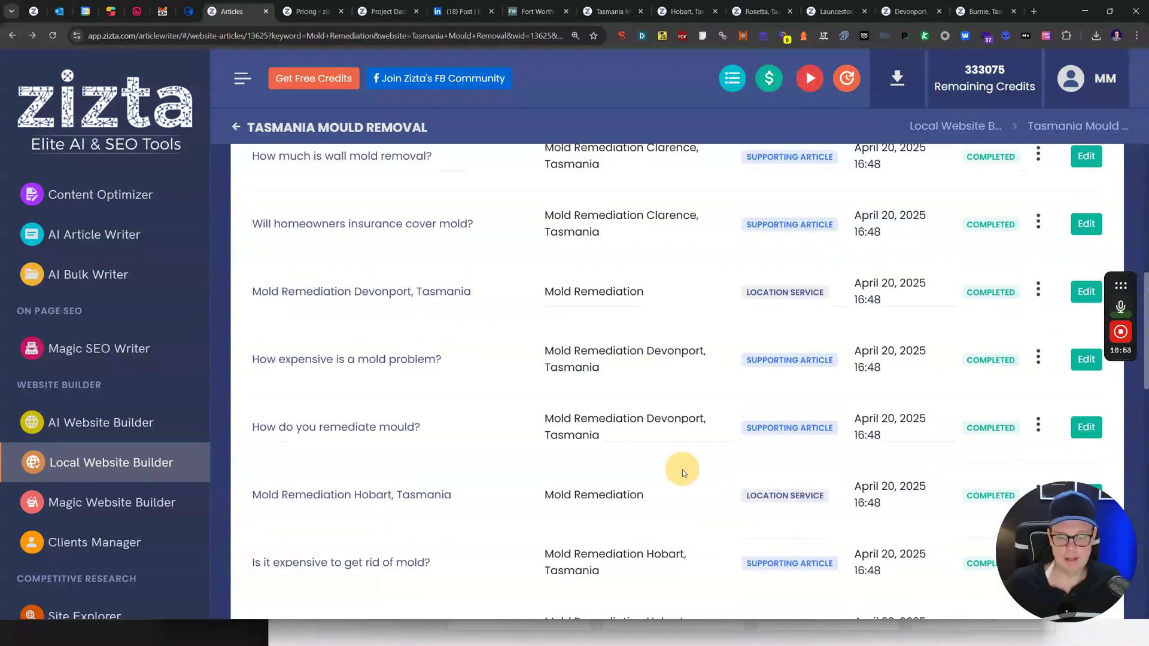
pyautogui.scroll(-15, 633, 426)
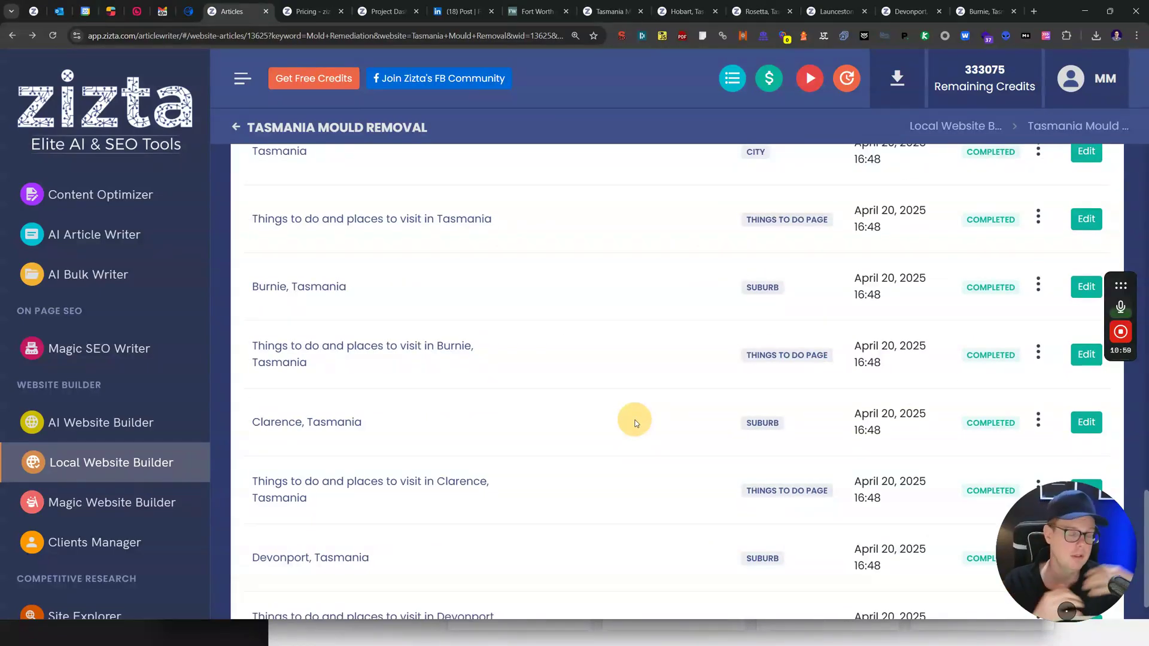
pyautogui.scroll(20, 635, 422)
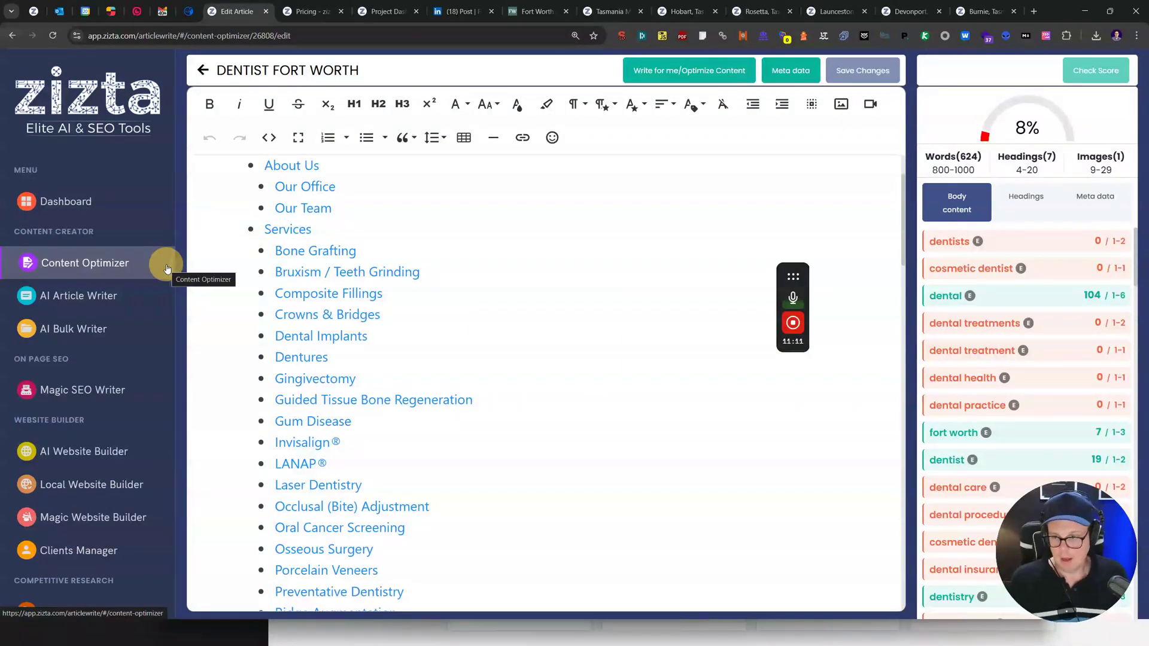
pyautogui.scroll(-1, 167, 269)
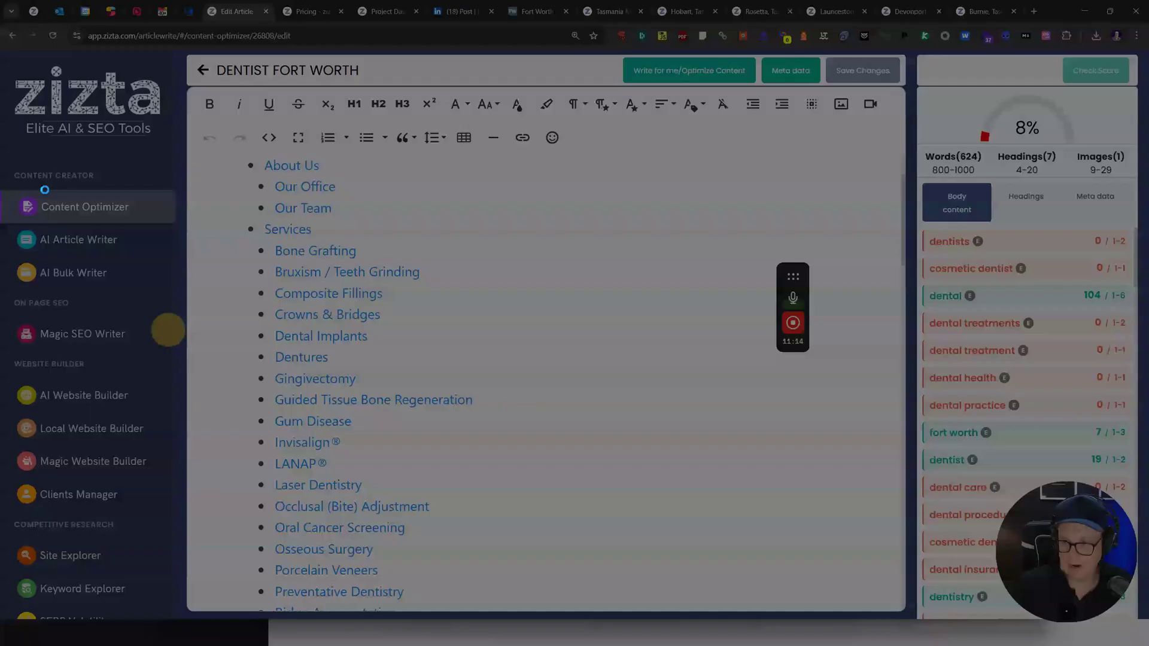
pyautogui.press('Print')
pyautogui.moveTo(0, 144); pyautogui.dragTo(418, 534)
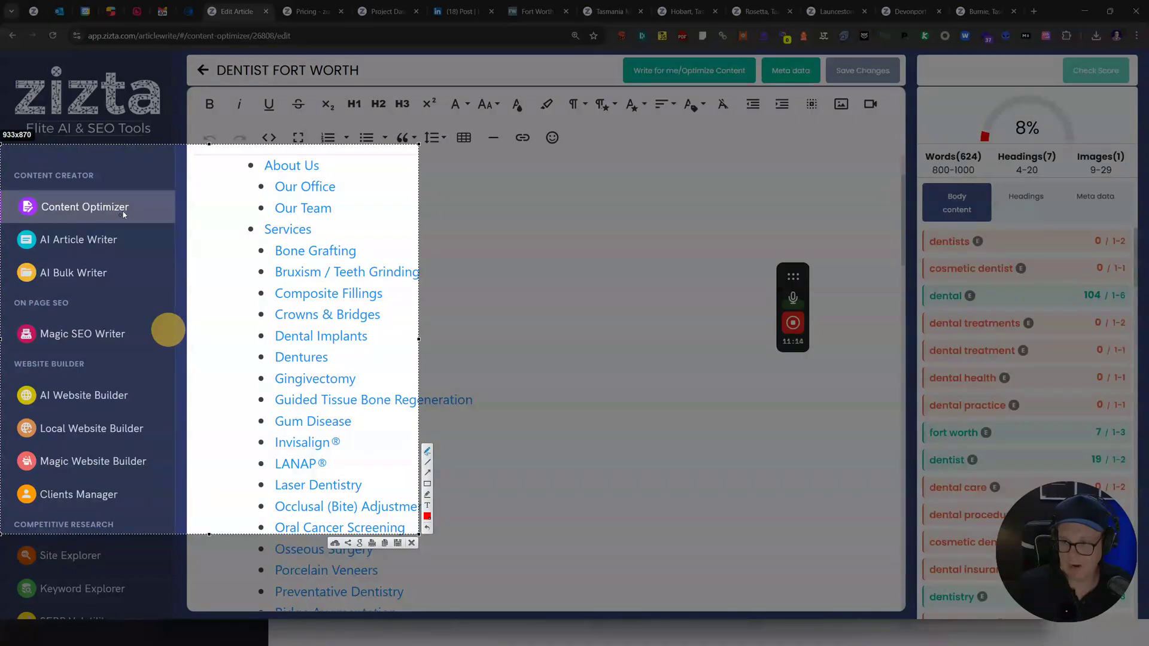
pyautogui.moveTo(113, 186); pyautogui.dragTo(66, 189)
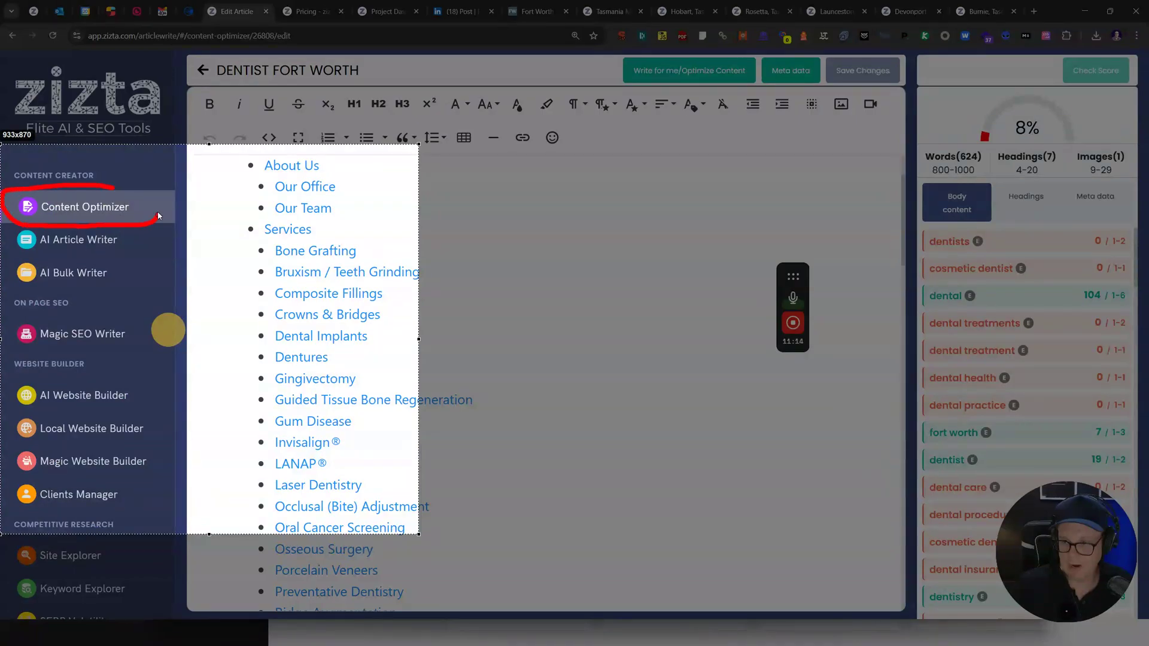
pyautogui.moveTo(155, 209); pyautogui.dragTo(117, 187)
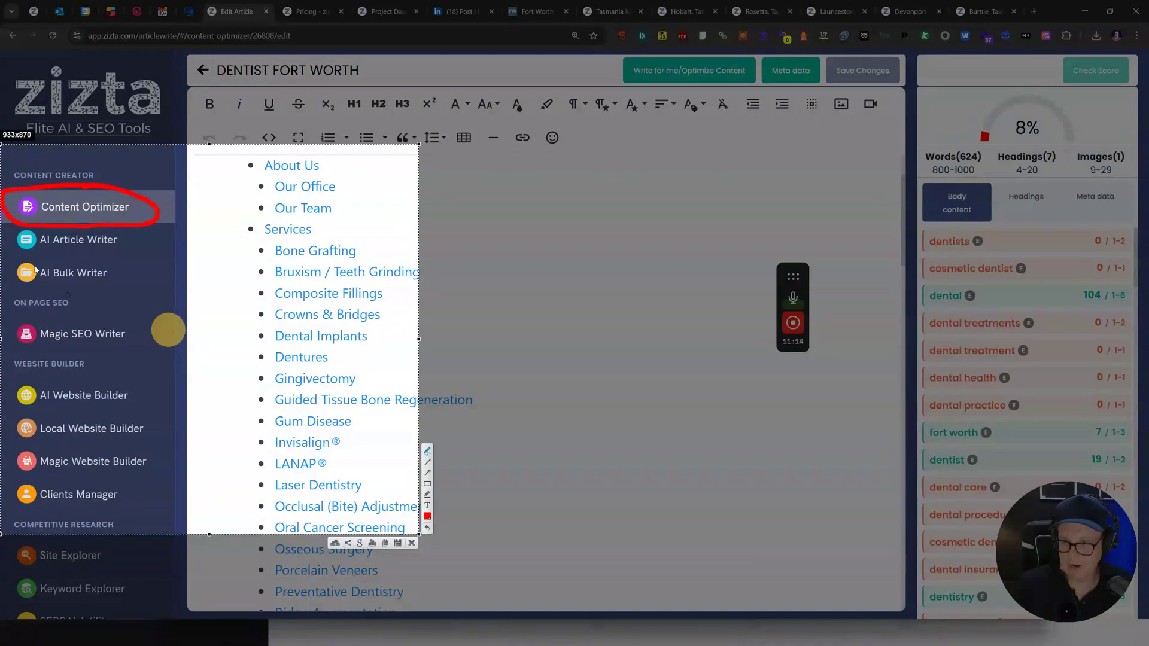
pyautogui.moveTo(95, 364)
pyautogui.mouseDown()
pyautogui.moveTo(4, 356)
pyautogui.moveTo(60, 342)
pyautogui.mouseUp()
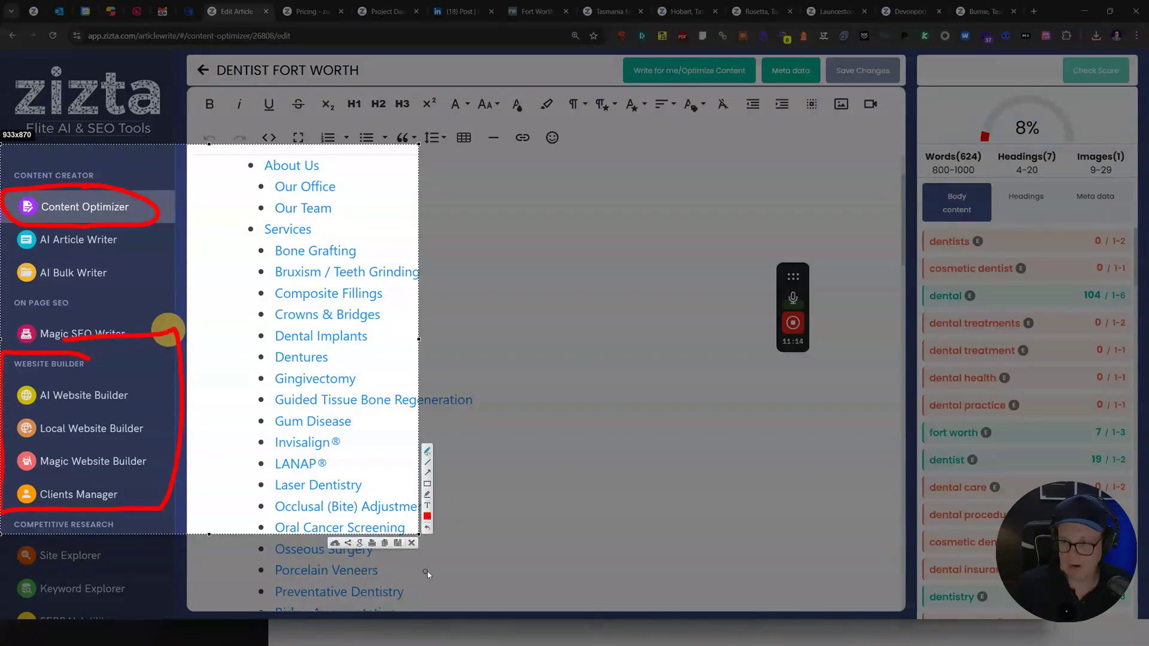
pyautogui.click(411, 542)
pyautogui.click(662, 326)
pyautogui.scroll(-4, 636, 334)
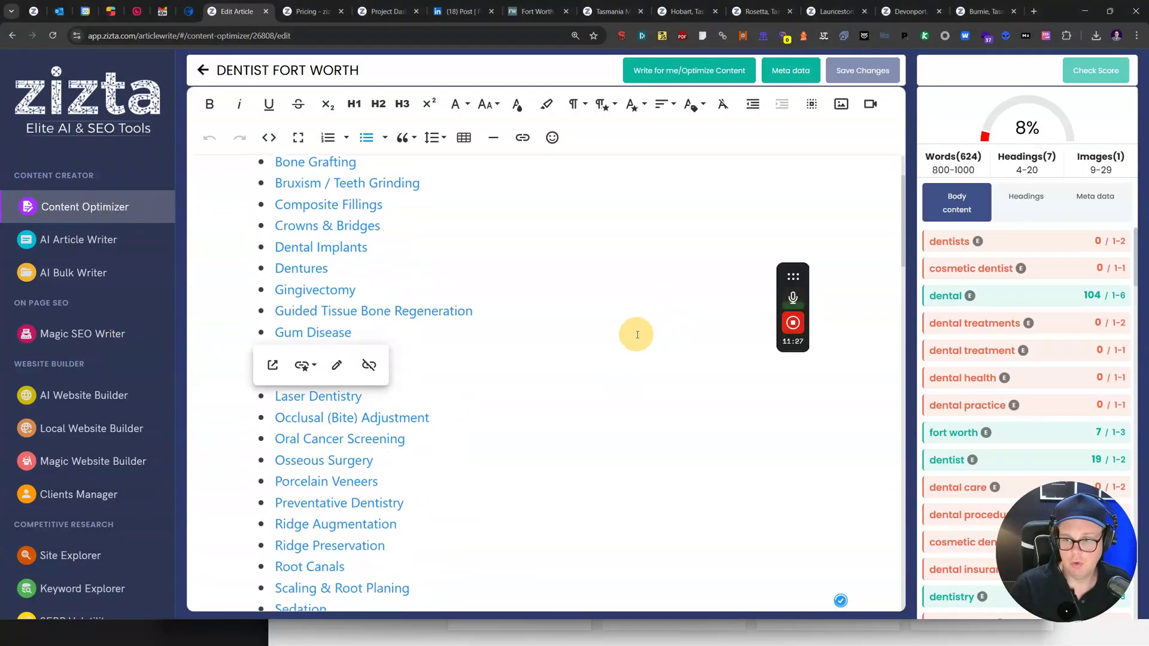
pyautogui.scroll(-7, 635, 333)
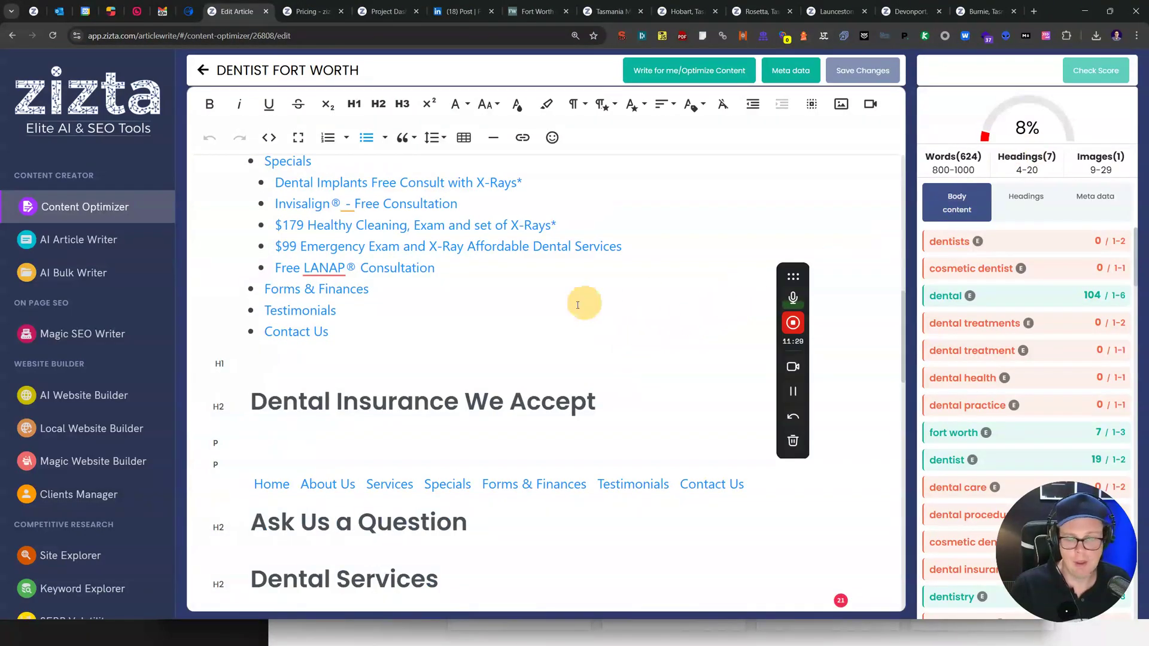
pyautogui.scroll(11, 577, 305)
pyautogui.moveTo(216, 70); pyautogui.dragTo(389, 71)
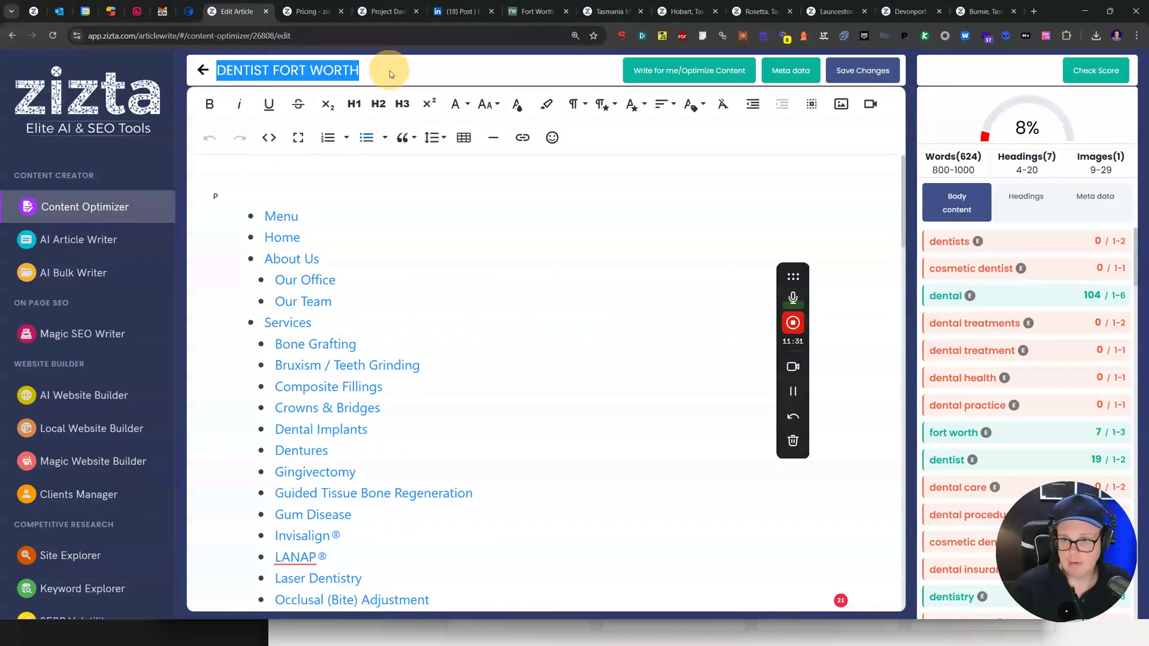
pyautogui.click(939, 211)
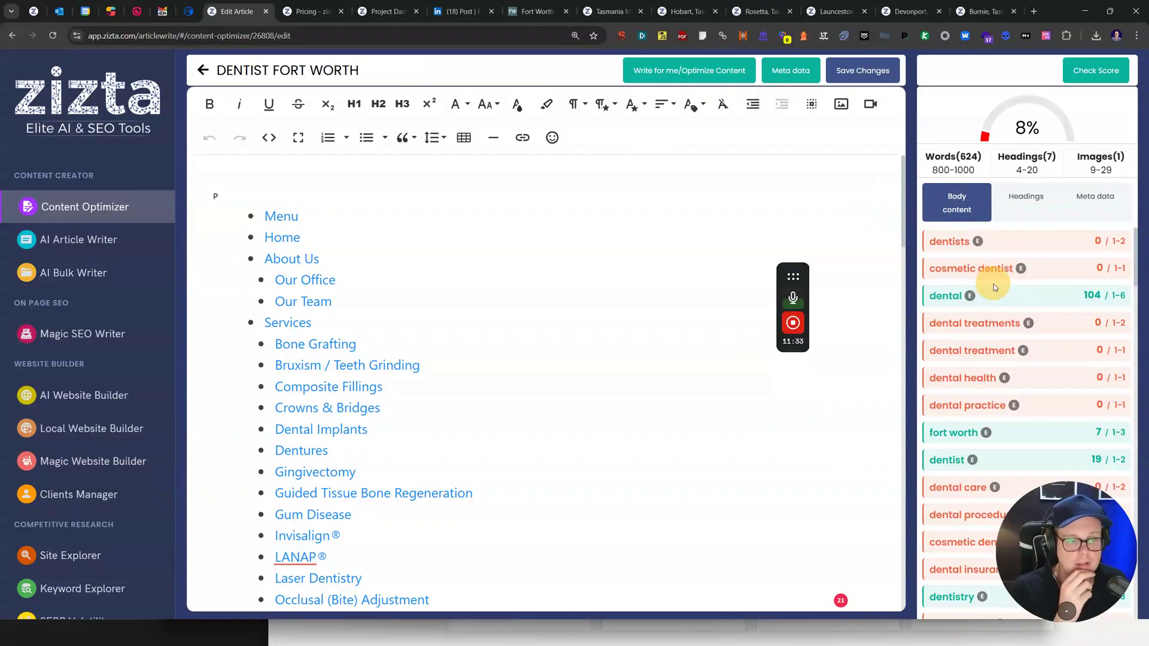
pyautogui.tripleClick(984, 267)
pyautogui.click(980, 264)
pyautogui.tripleClick(975, 323)
pyautogui.click(998, 349)
pyautogui.scroll(-3, 997, 351)
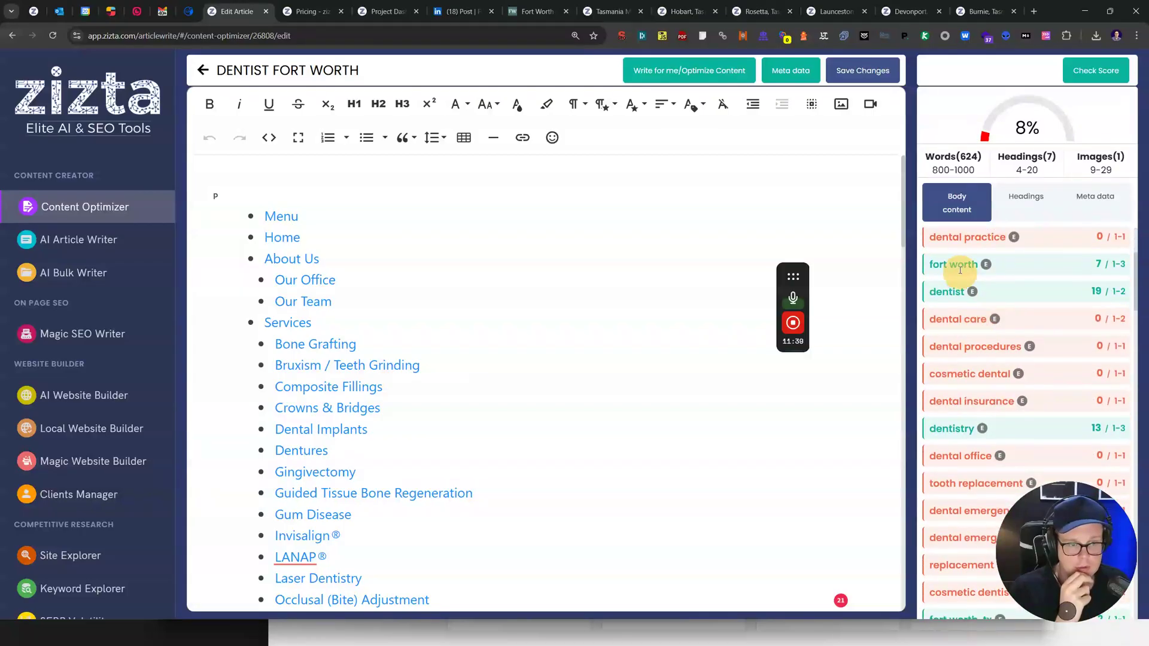
pyautogui.scroll(-10, 953, 264)
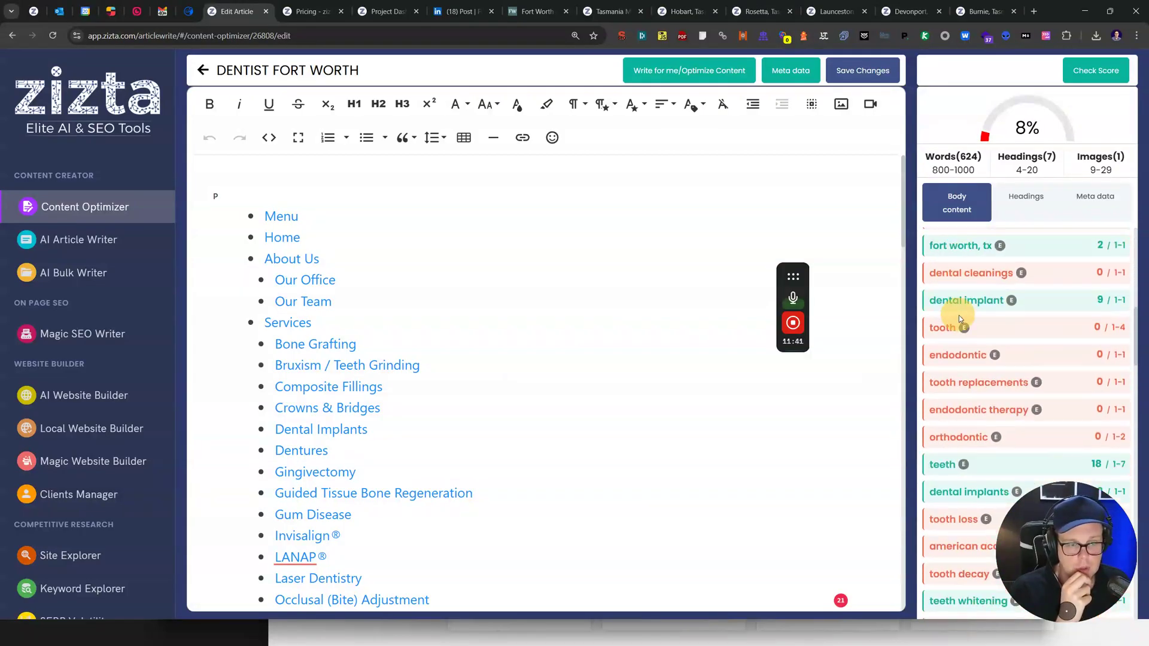
pyautogui.scroll(-10, 989, 332)
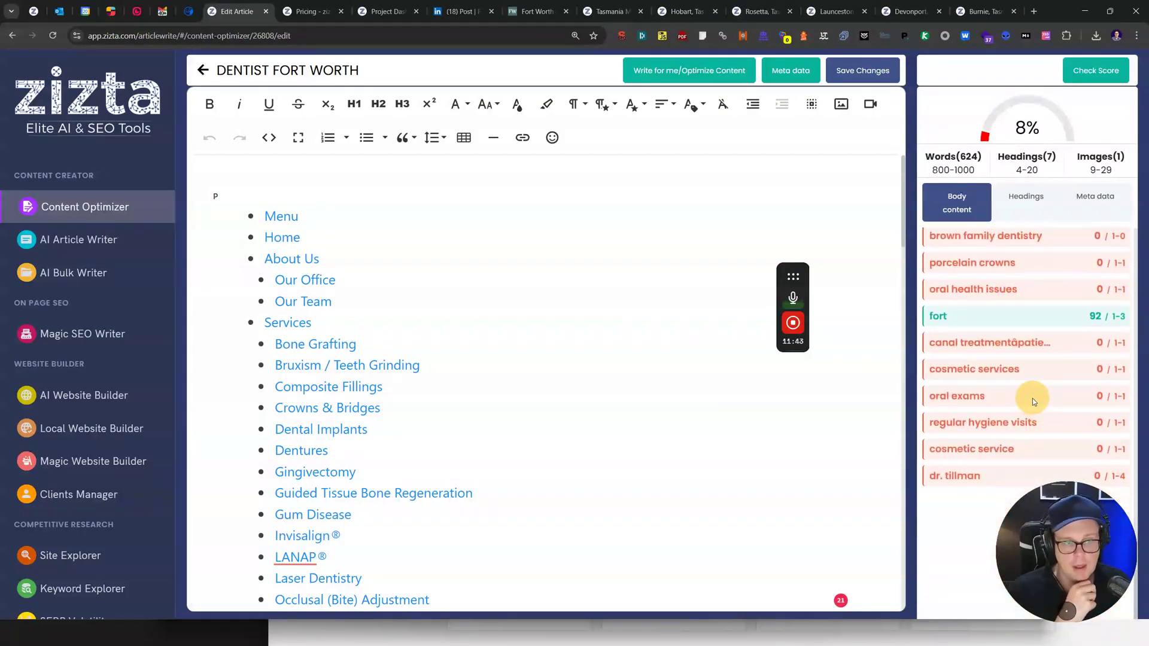
pyautogui.scroll(15, 1040, 364)
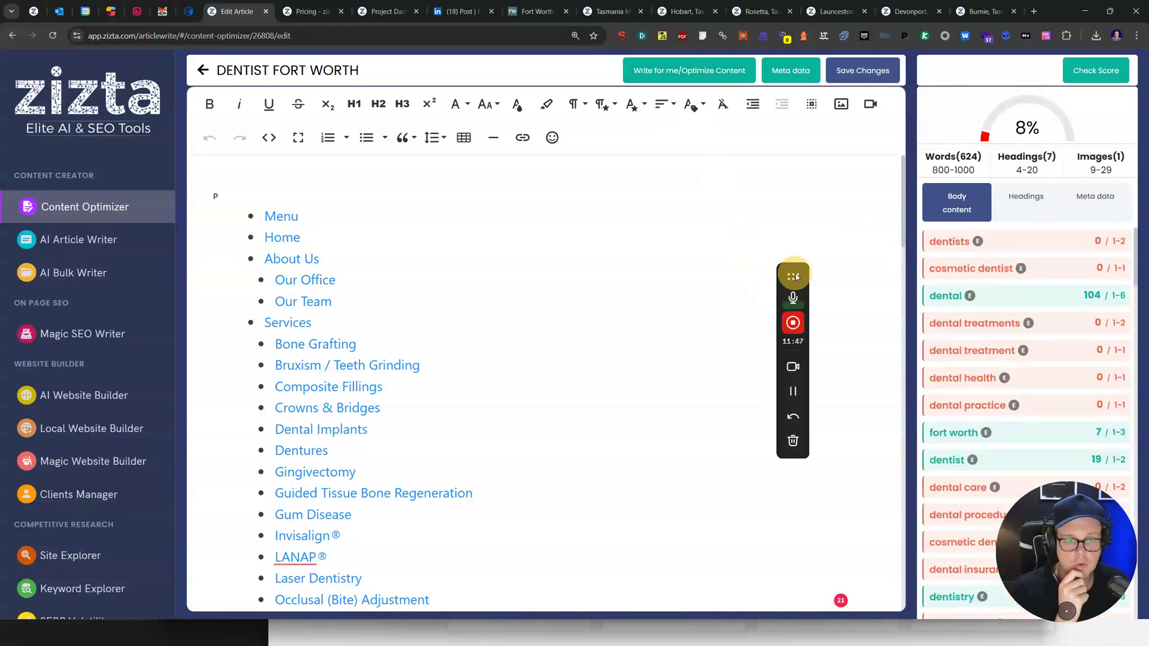
pyautogui.moveTo(793, 276); pyautogui.dragTo(853, 178)
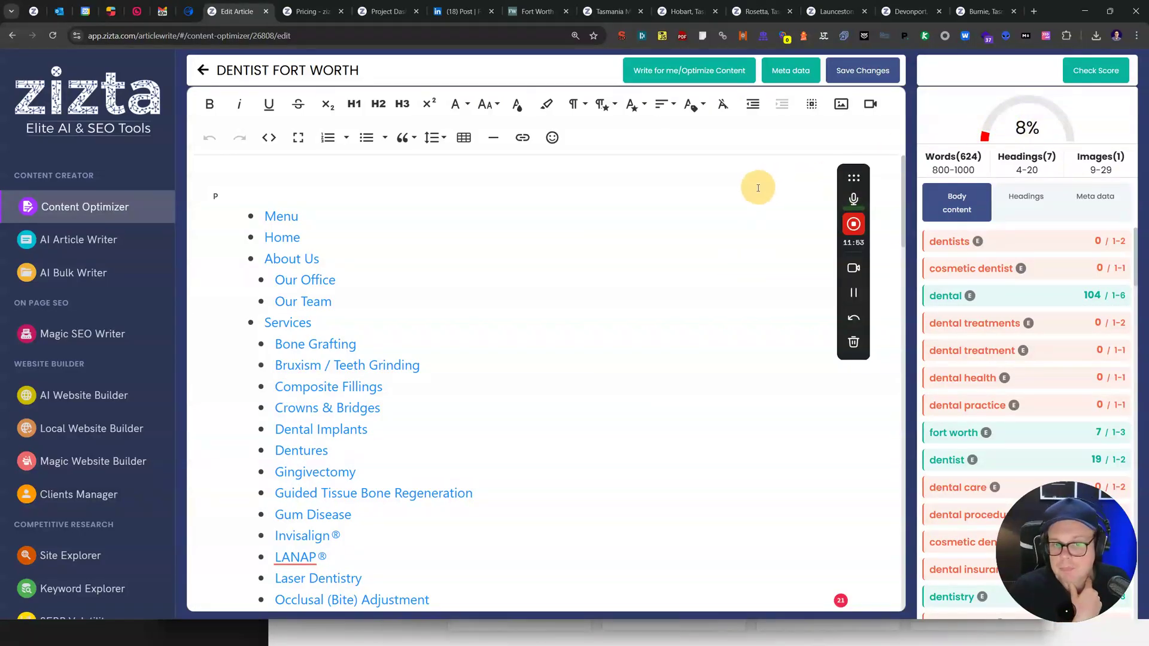
# Step: In the optimized article, highlight the 2583 word count and the 800-1000 target range
pyautogui.hotkey('alt', 'Tab')
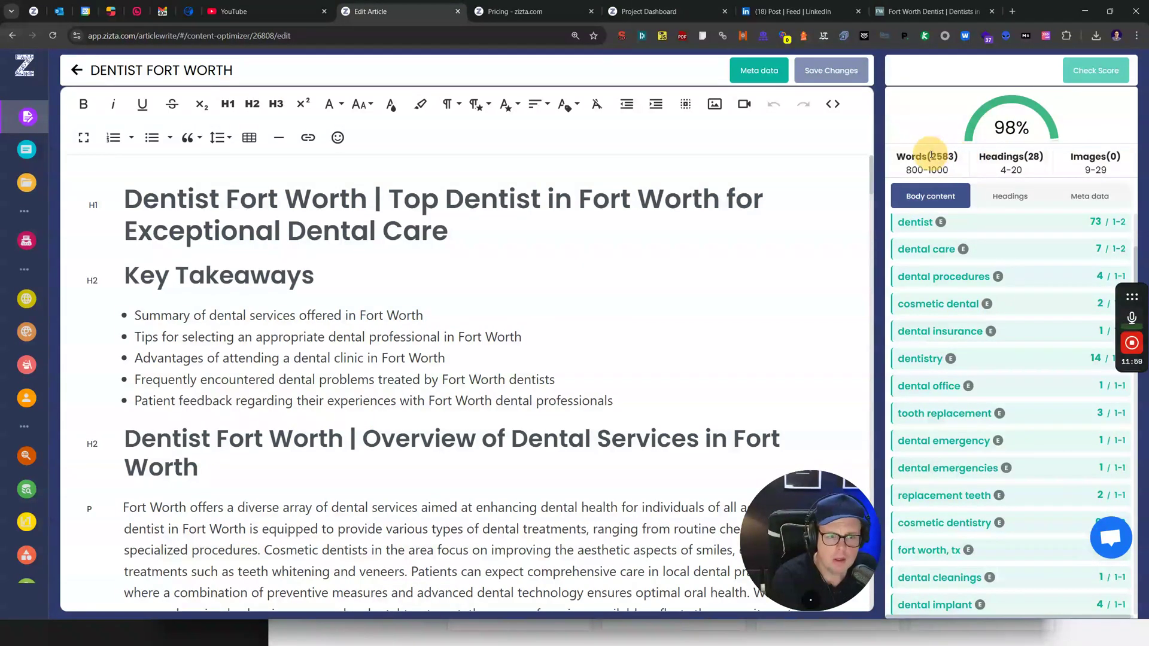
pyautogui.moveTo(930, 155); pyautogui.dragTo(951, 157)
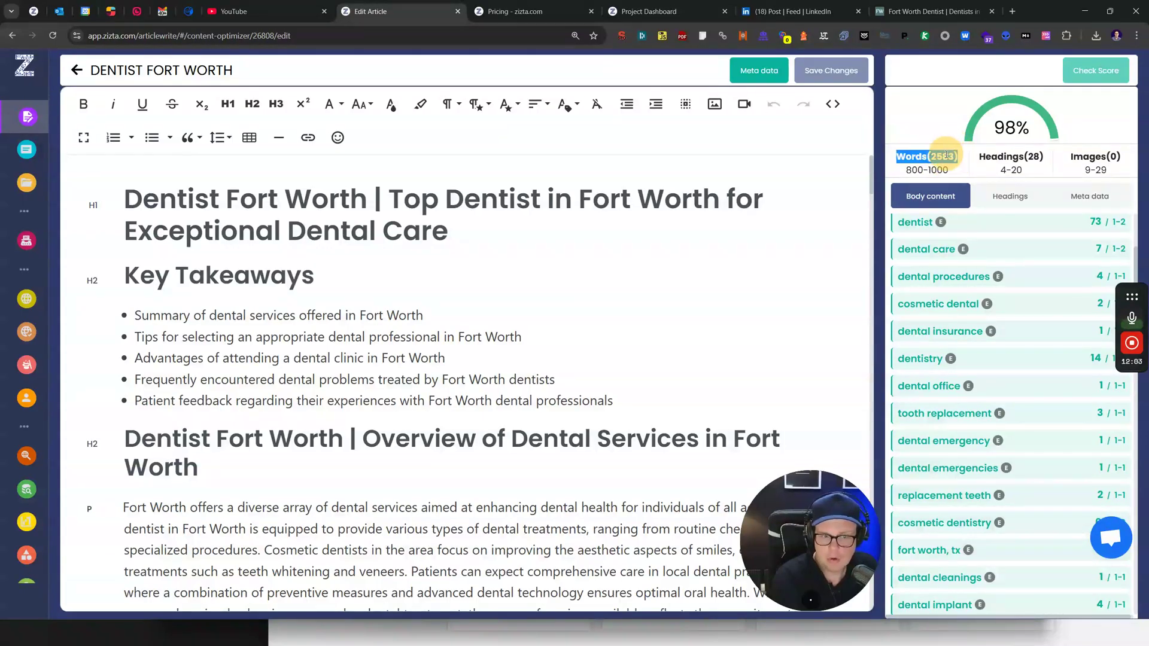
pyautogui.click(933, 155)
pyautogui.moveTo(933, 155); pyautogui.dragTo(951, 155)
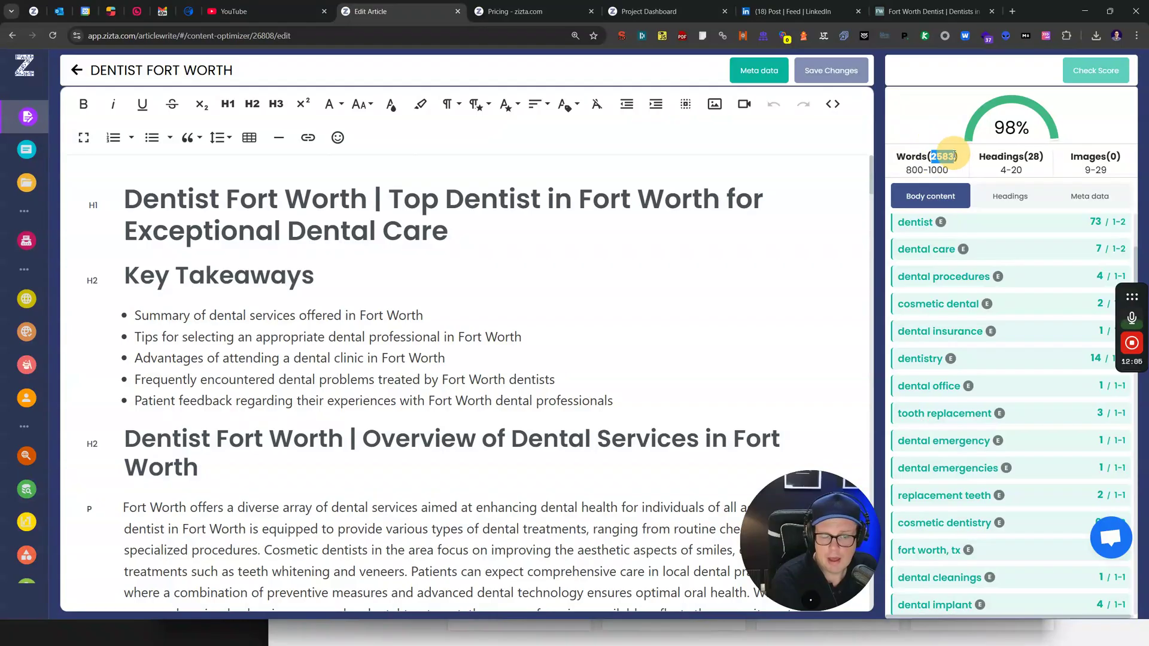
pyautogui.moveTo(872, 161); pyautogui.dragTo(941, 100)
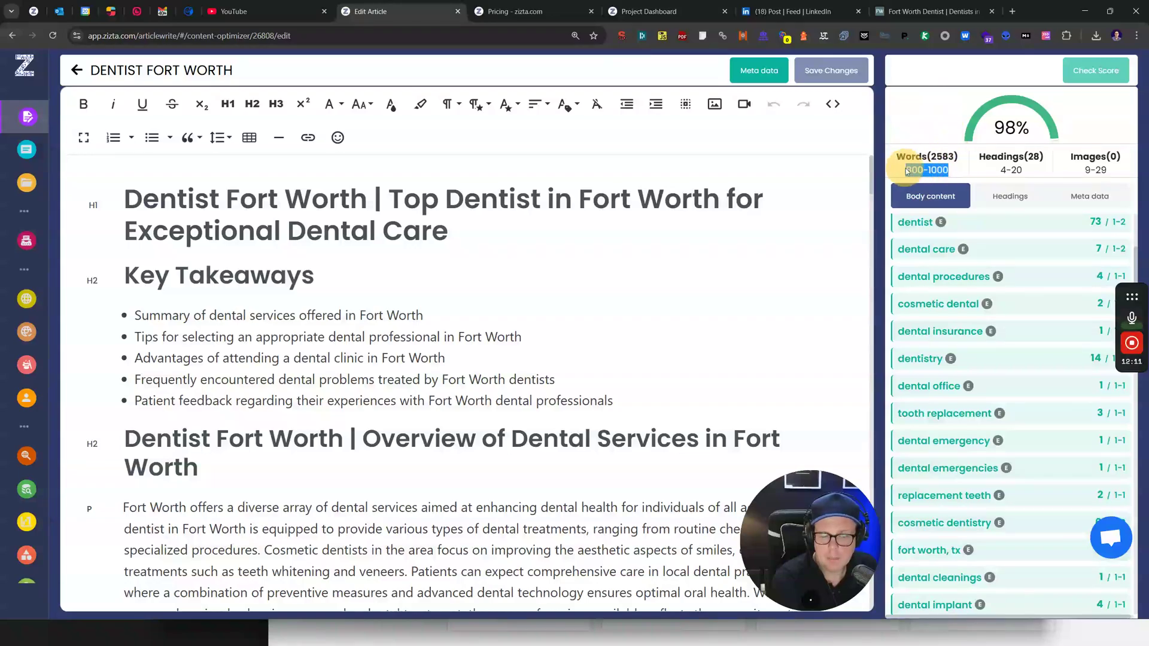
pyautogui.tripleClick(930, 169)
pyautogui.click(951, 169)
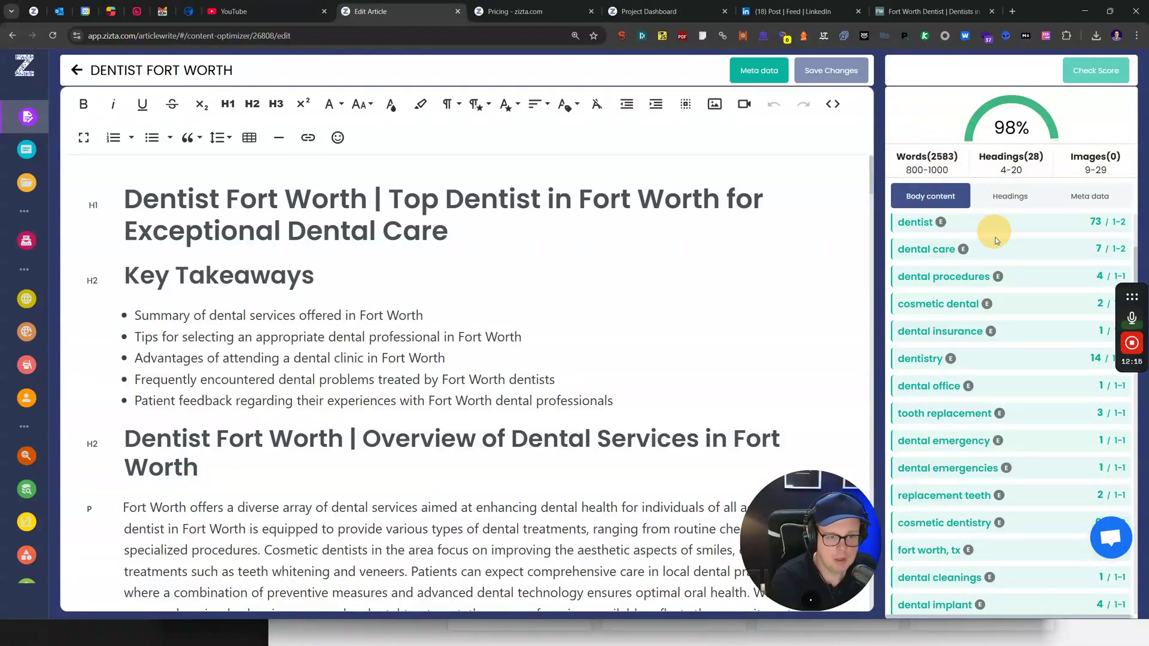
# Step: Scroll through the keyword list, then bring up the Zizta pricing page
pyautogui.scroll(-8, 997, 289)
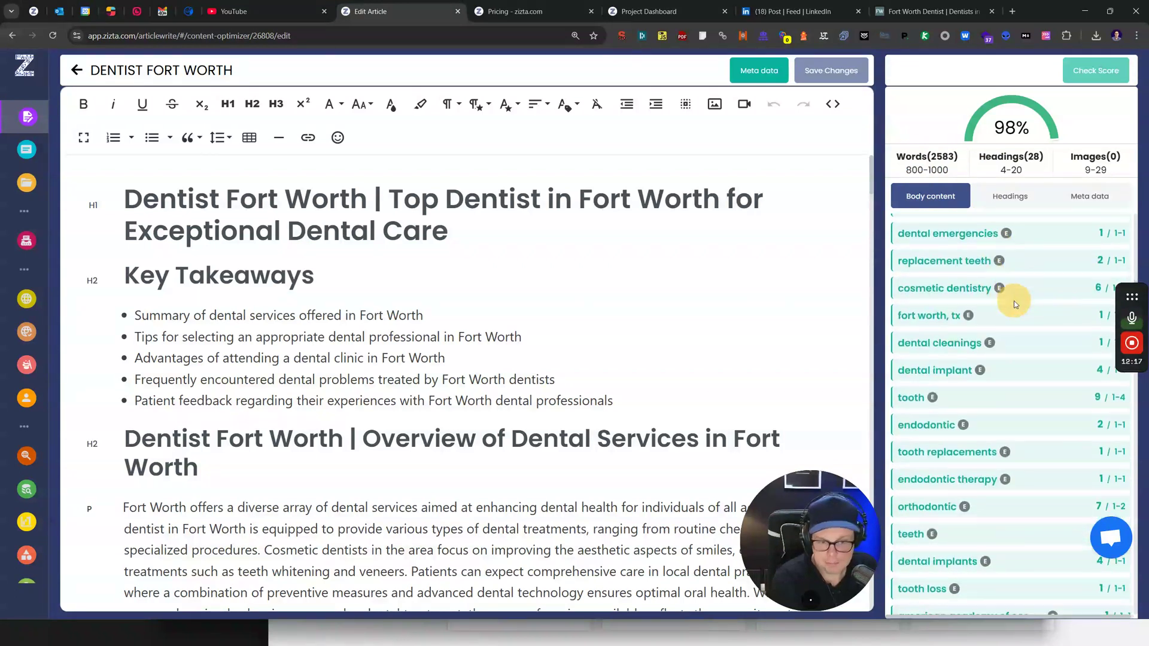
pyautogui.scroll(3, 1020, 302)
pyautogui.scroll(5, 1023, 303)
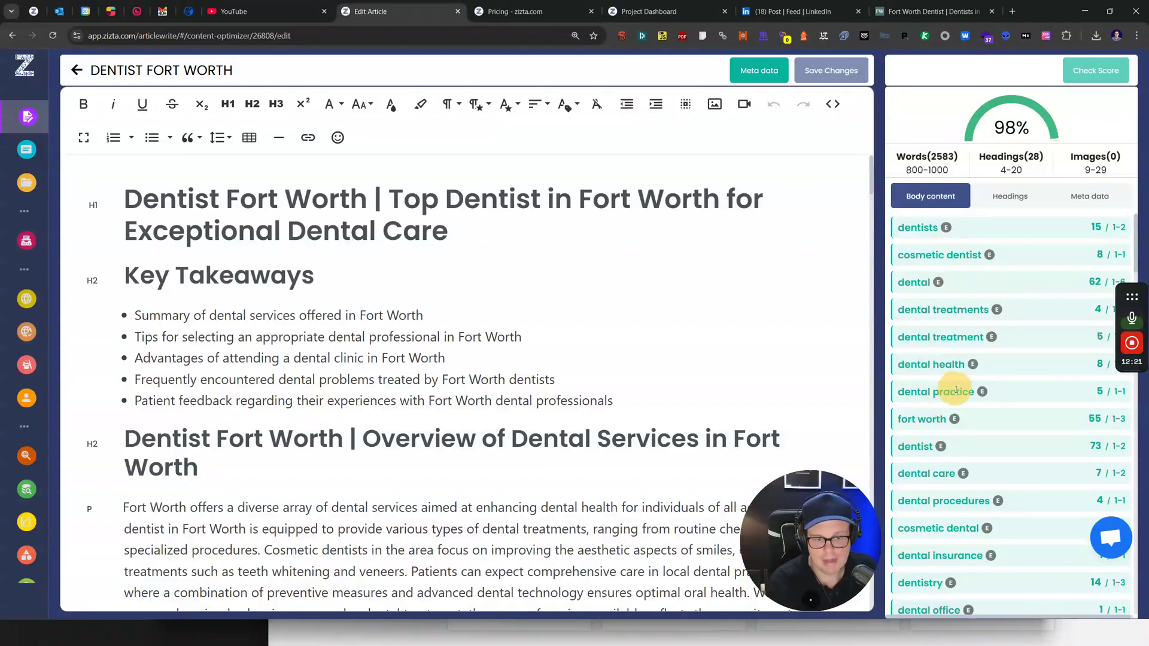
pyautogui.scroll(-3, 1001, 408)
pyautogui.scroll(-10, 1021, 415)
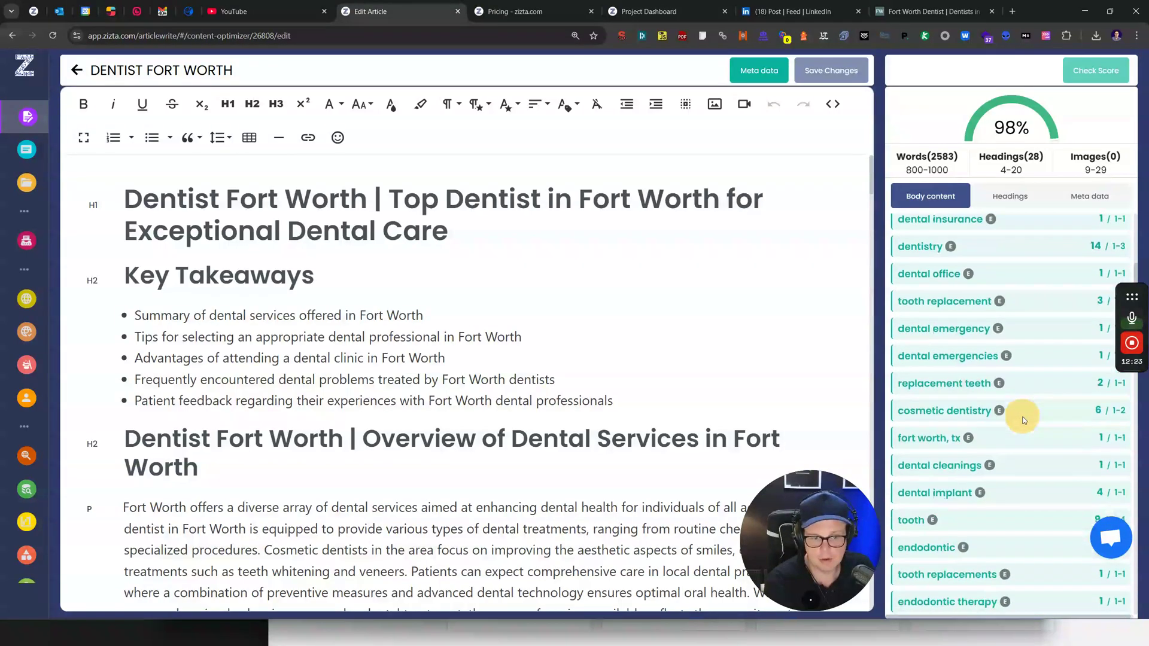
pyautogui.scroll(-10, 1022, 419)
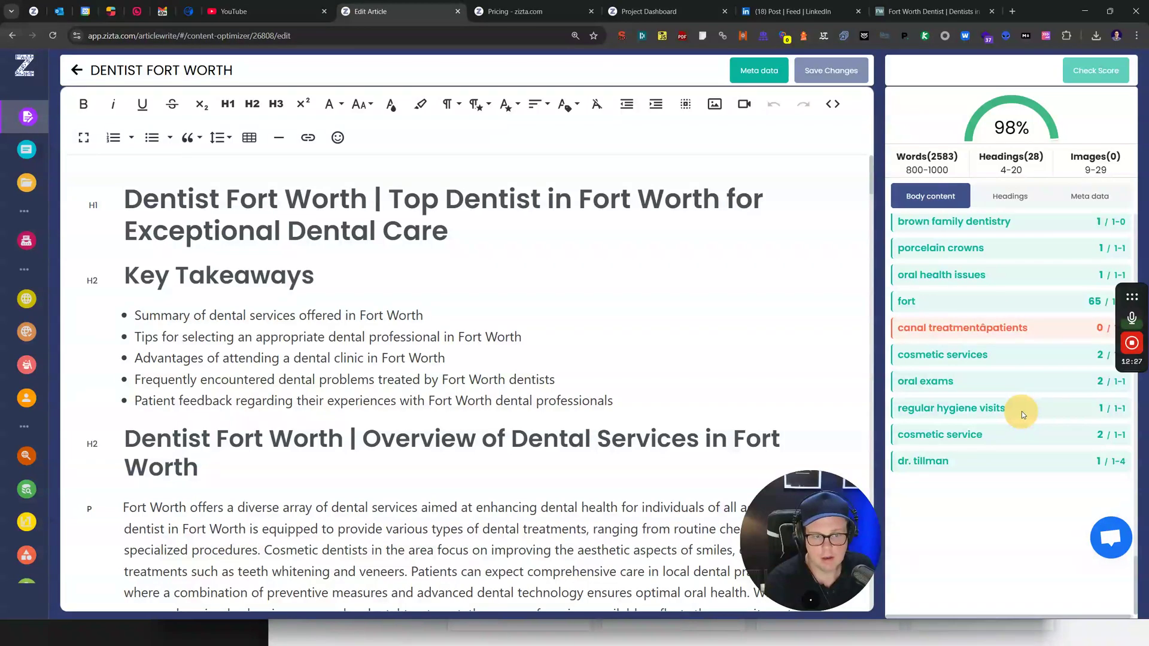
pyautogui.scroll(15, 1010, 383)
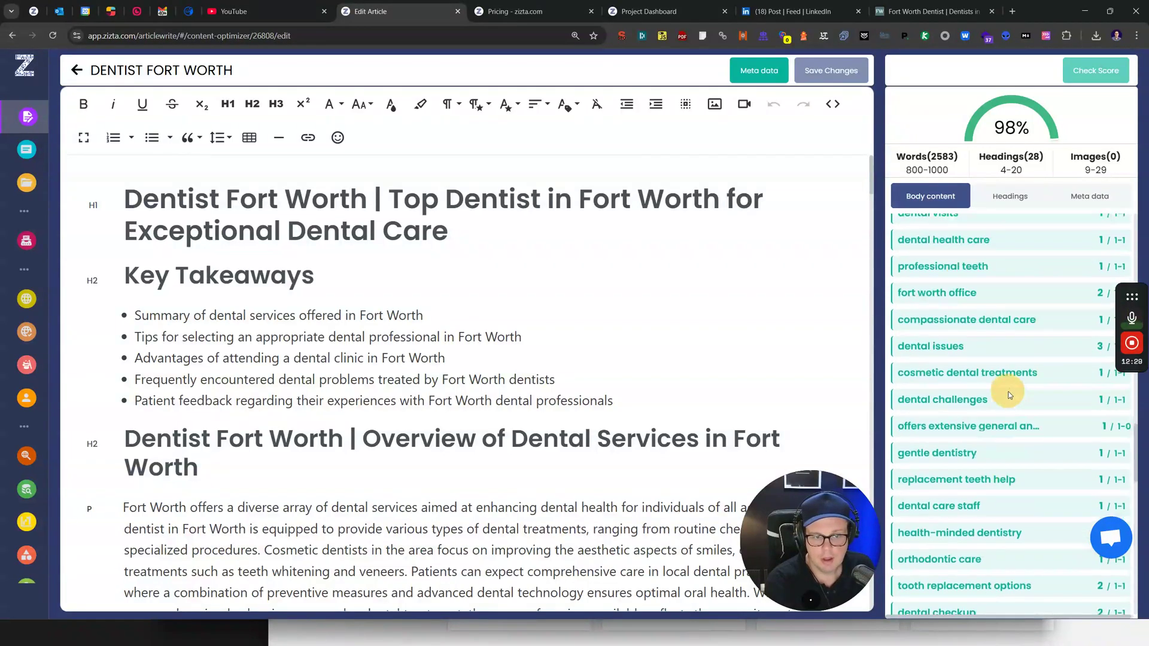
pyautogui.scroll(3, 1010, 386)
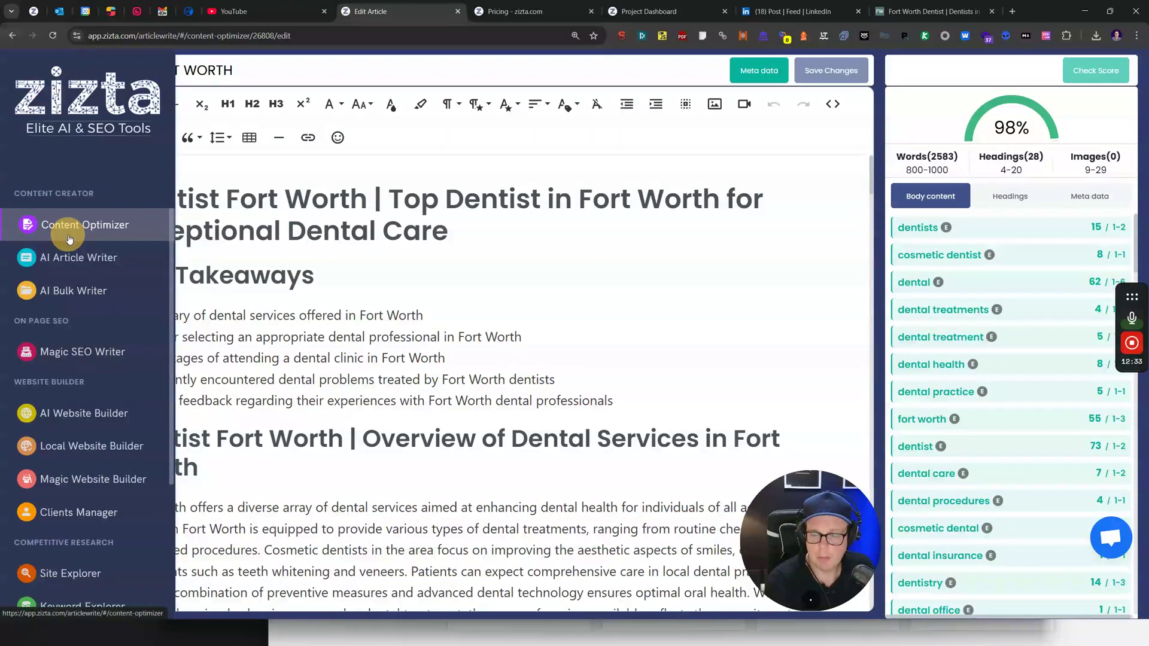
pyautogui.click(510, 11)
pyautogui.scroll(-5, 311, 275)
pyautogui.moveTo(105, 312); pyautogui.dragTo(215, 315)
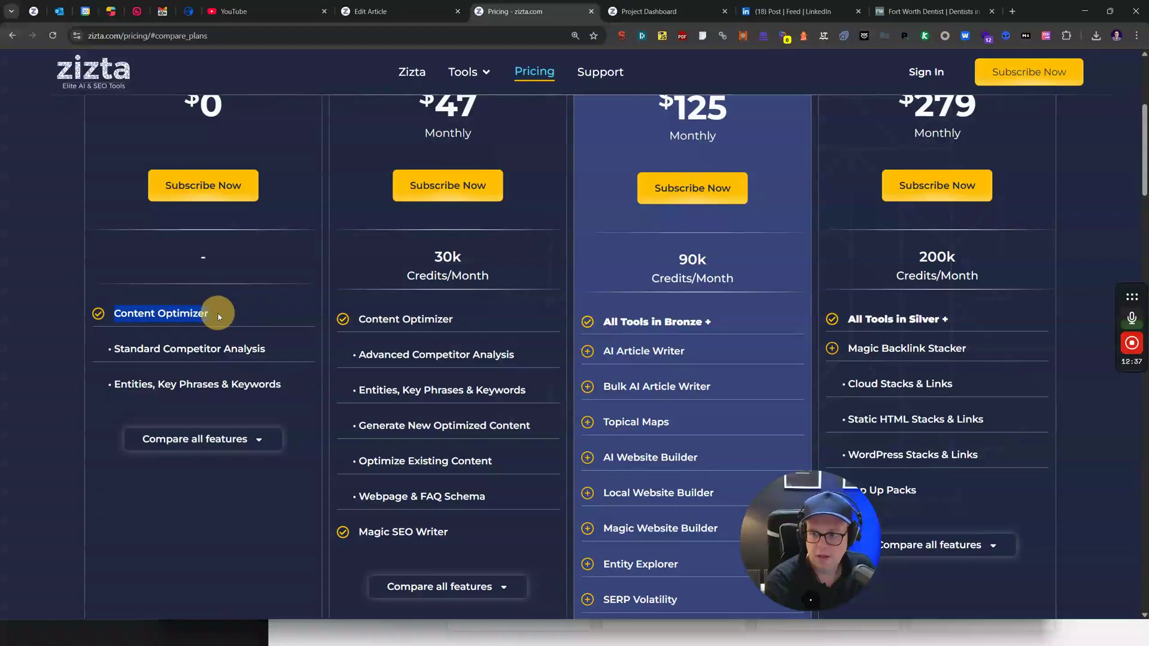
pyautogui.scroll(-1, 226, 313)
pyautogui.click(269, 256)
pyautogui.tripleClick(266, 256)
pyautogui.click(219, 258)
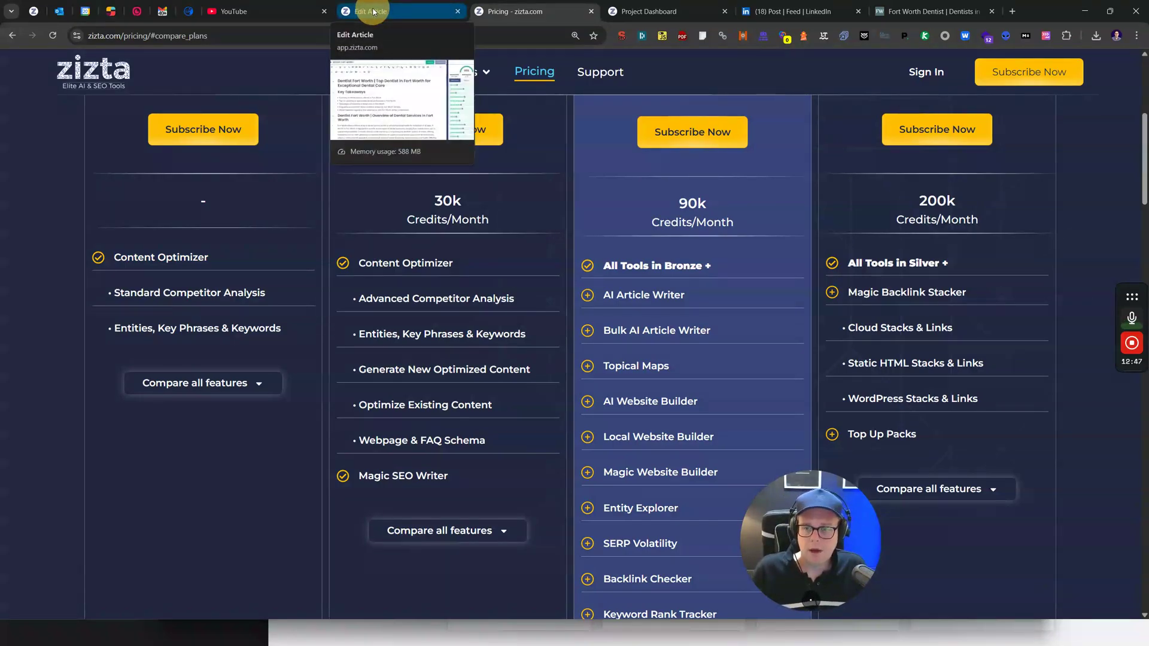
pyautogui.moveTo(102, 257); pyautogui.dragTo(218, 256)
pyautogui.click(323, 114)
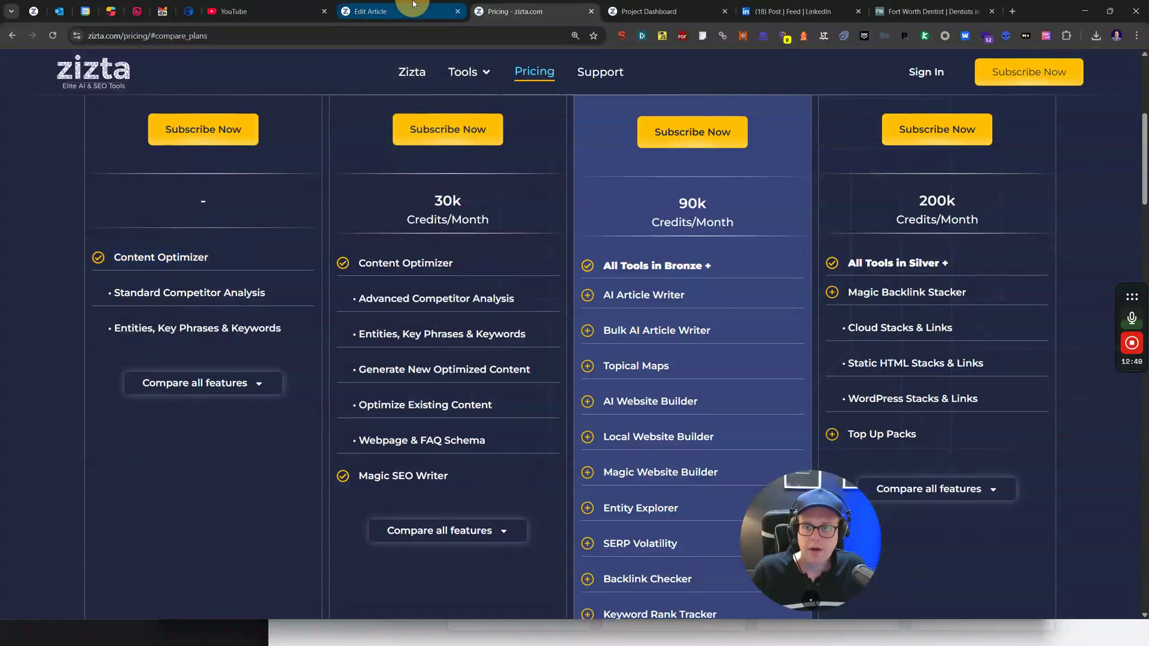
# Step: Return to the Dentist Fort Worth editor and highlight the keyword scores
pyautogui.click(413, 11)
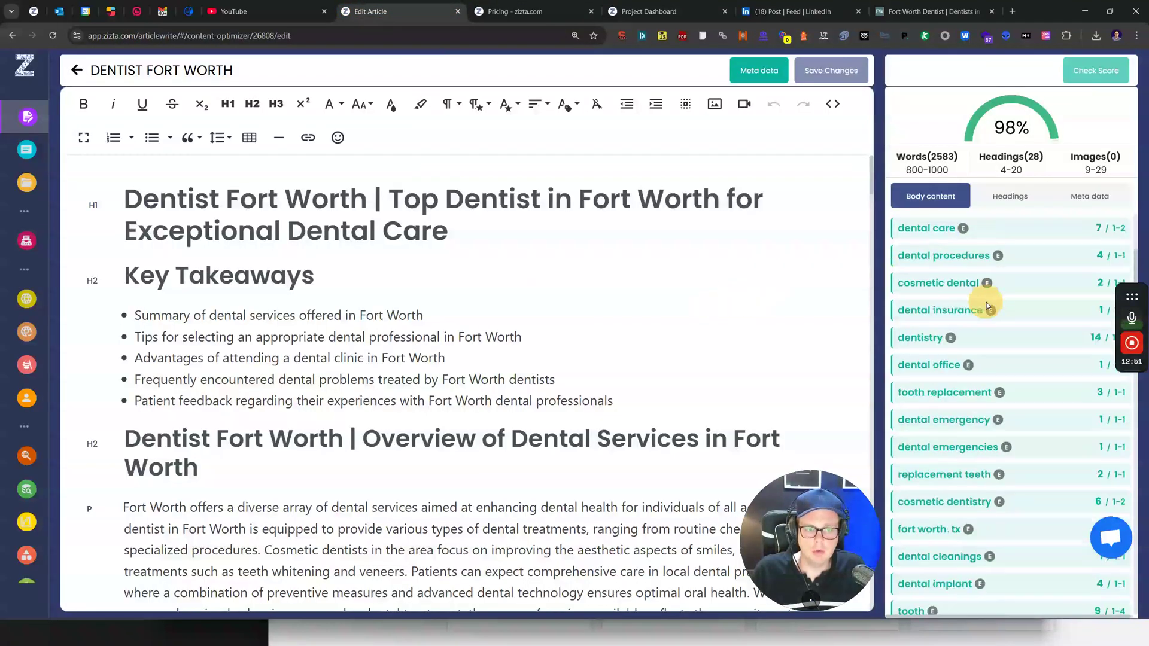
pyautogui.scroll(-5, 996, 318)
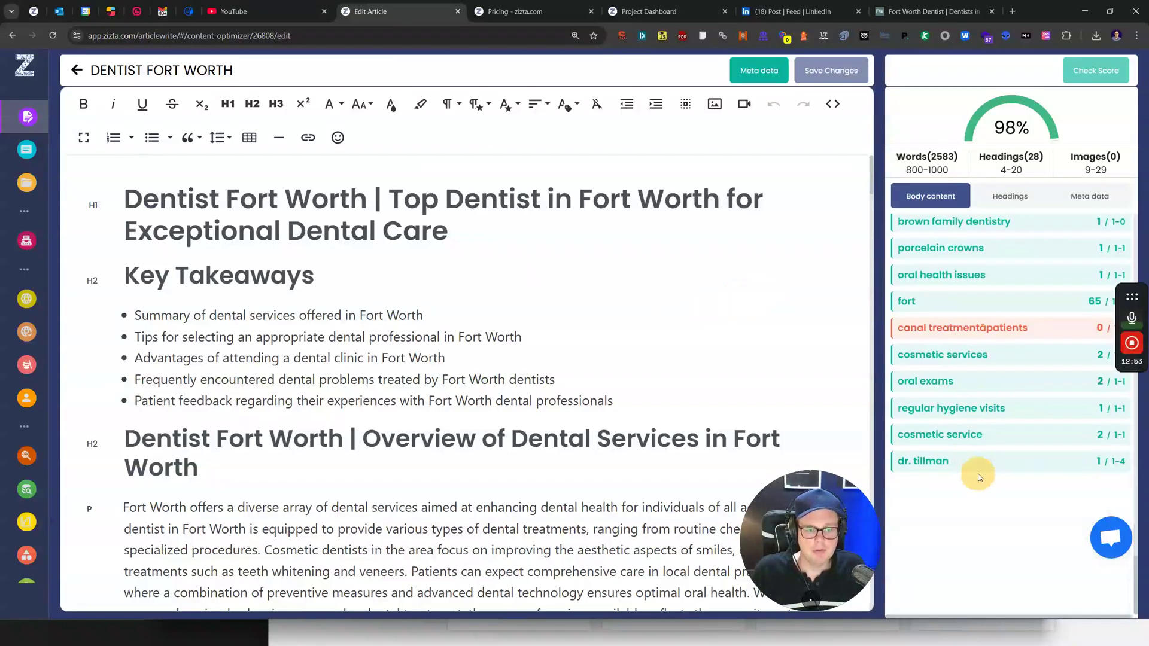
pyautogui.moveTo(974, 471); pyautogui.dragTo(983, 337)
pyautogui.scroll(10, 966, 341)
pyautogui.scroll(10, 969, 364)
pyautogui.click(733, 253)
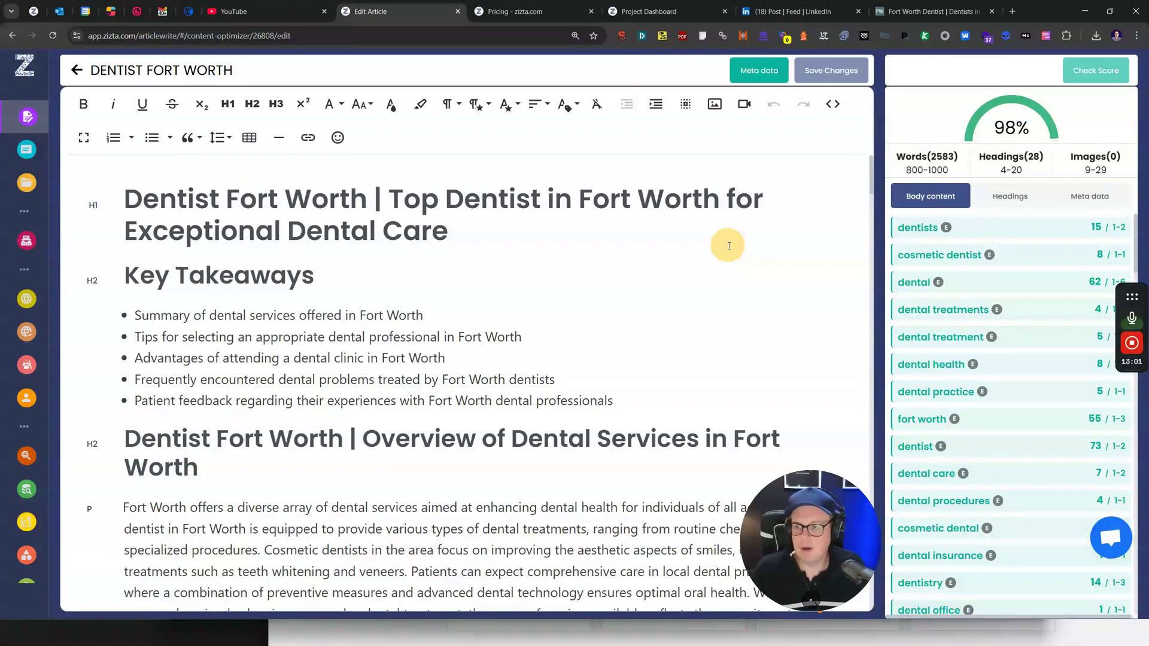
# Step: Zoom the editor out two steps and read the article's Key Takeaways
pyautogui.moveTo(28, 299)
pyautogui.hotkey('ctrl', '-')
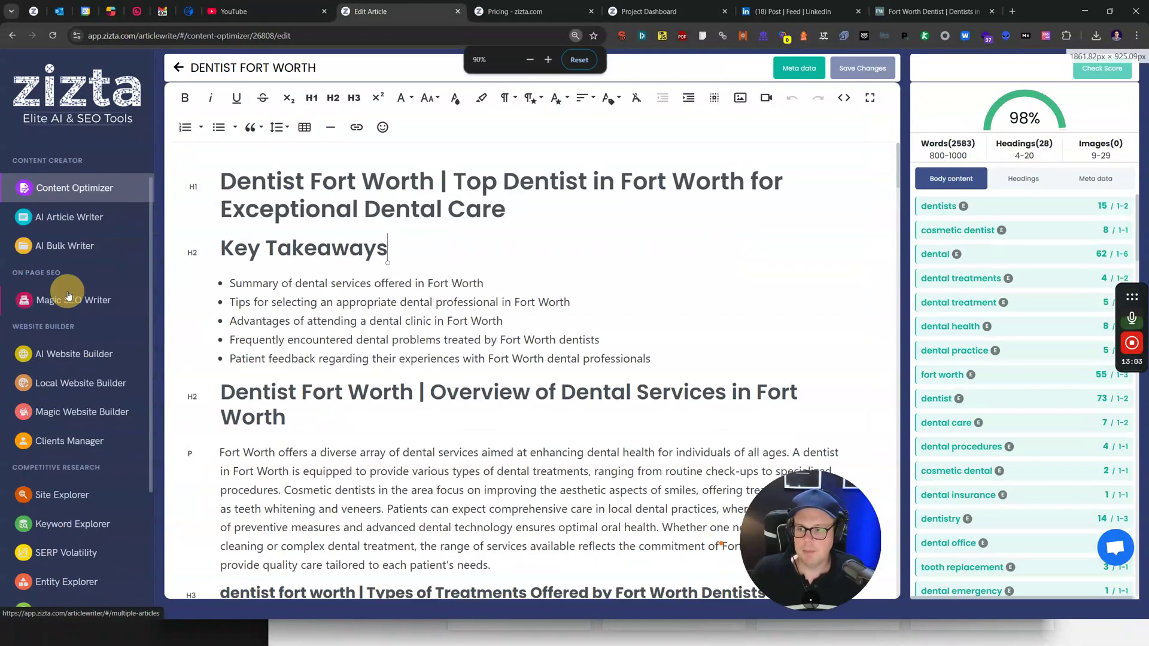
pyautogui.hotkey('ctrl', '-')
pyautogui.scroll(-2, 72, 293)
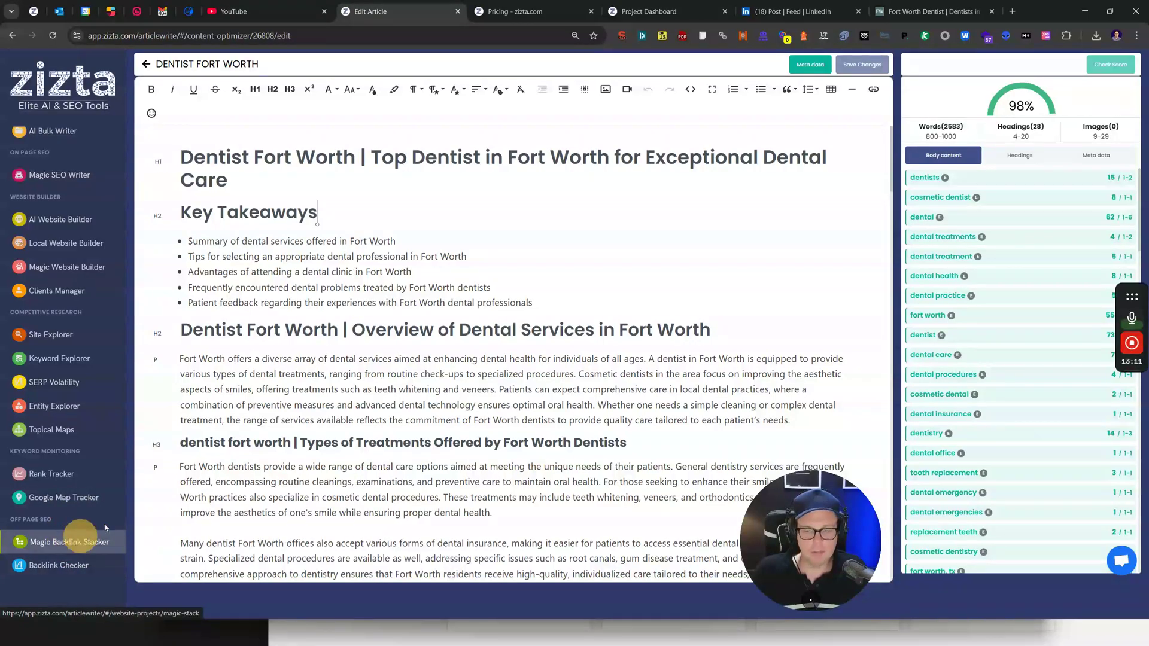
pyautogui.moveTo(891, 154)
pyautogui.mouseDown()
pyautogui.moveTo(897, 200)
pyautogui.moveTo(891, 150)
pyautogui.mouseUp()
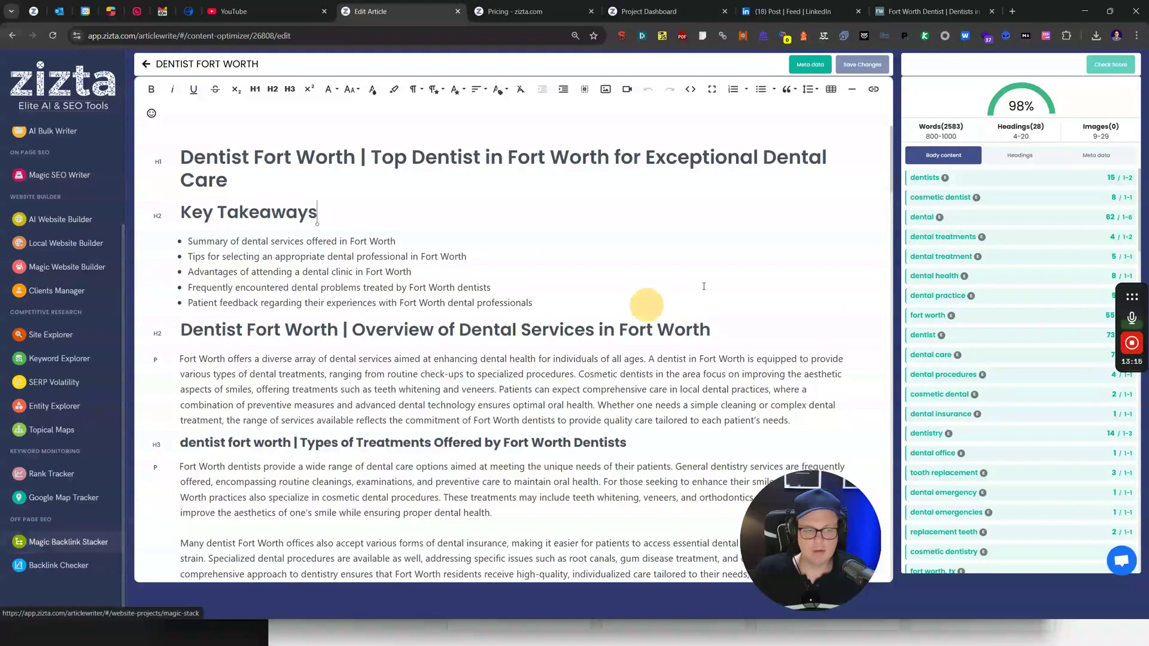
pyautogui.click(411, 197)
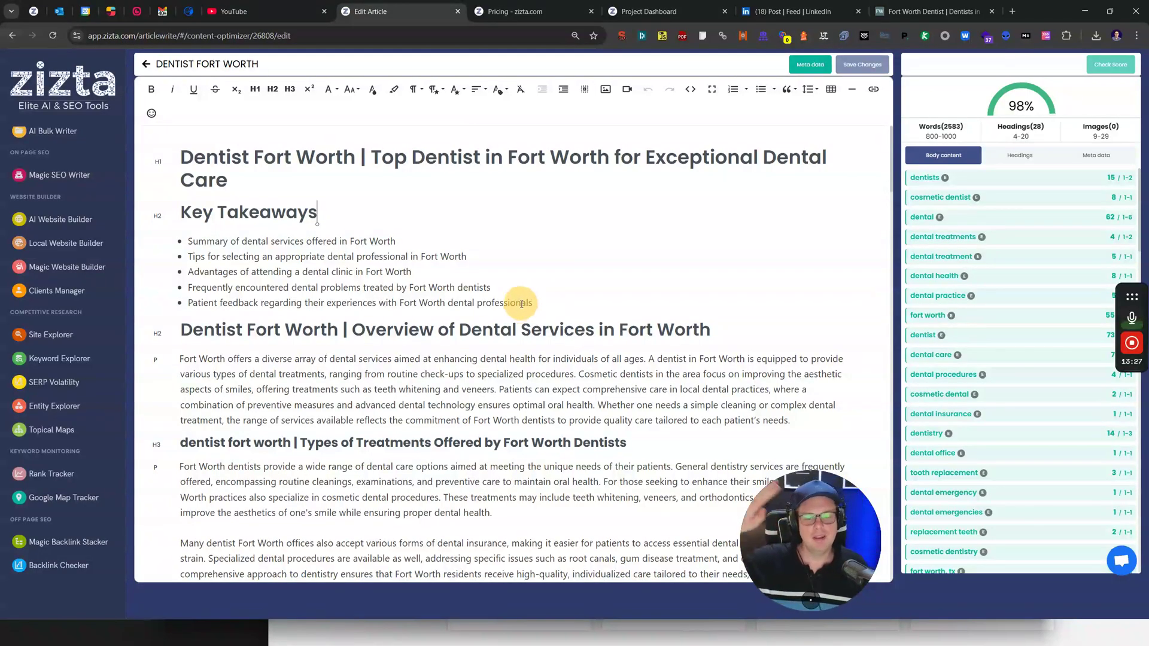
pyautogui.moveTo(1140, 393)
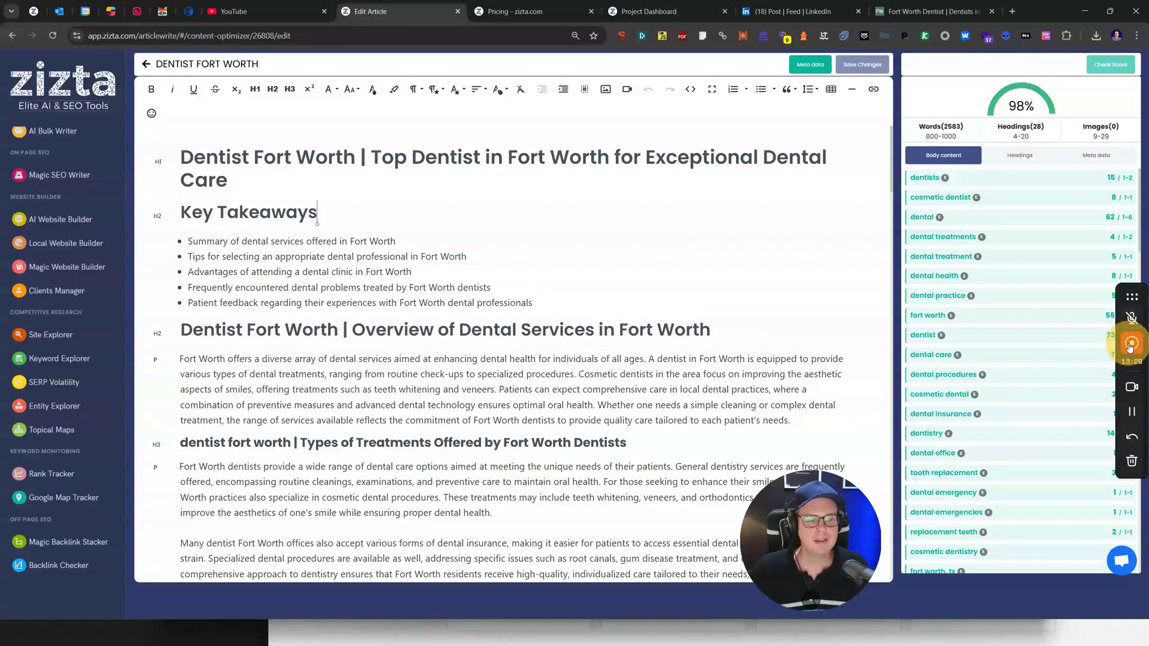